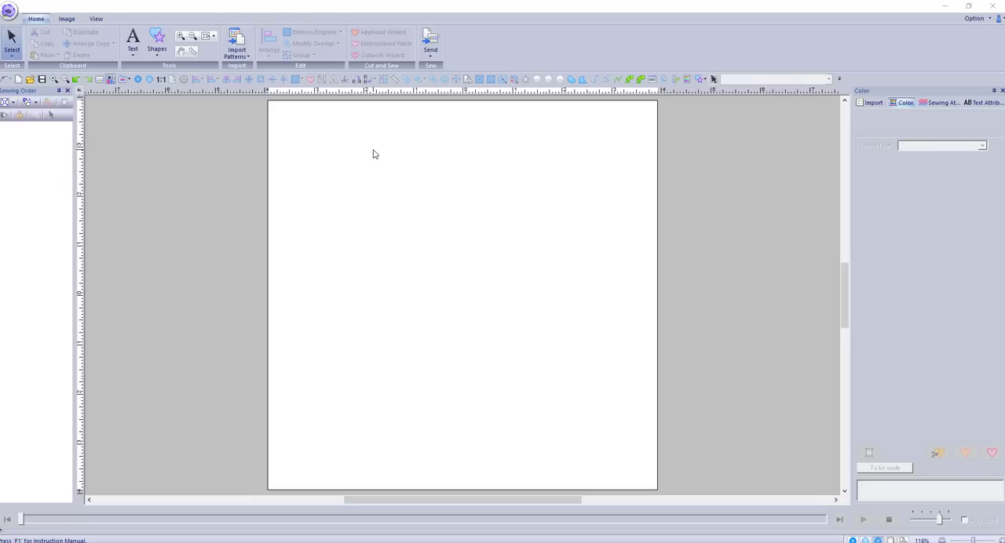
Draw a leaf shape about 2.00 by 2.00 inches in the upper middle of the design page
click(157, 56)
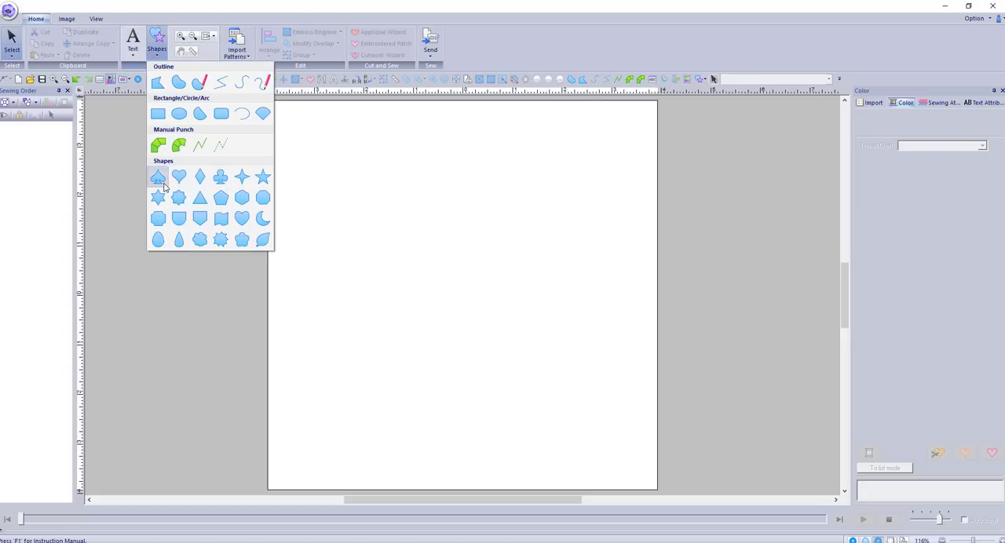
click(263, 240)
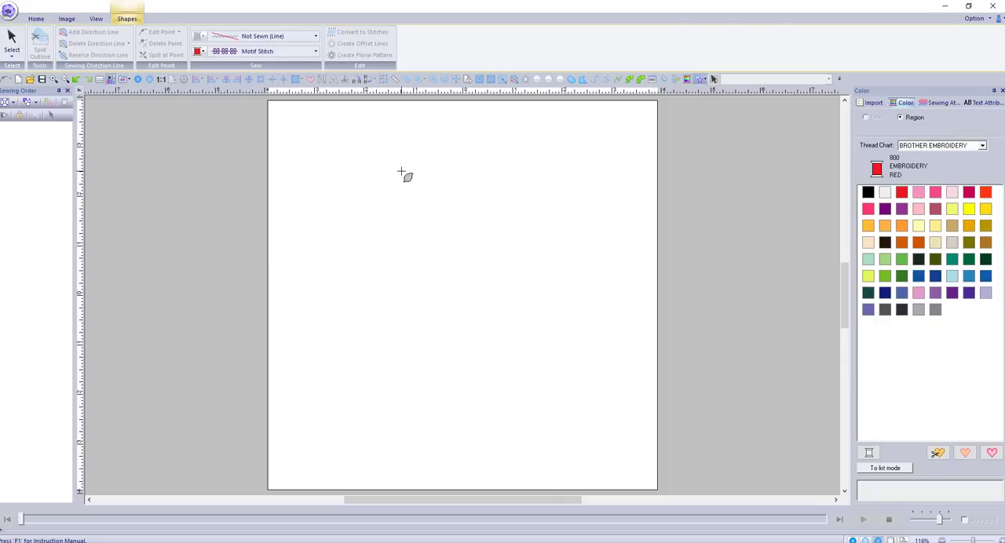
drag(401, 172, 469, 272)
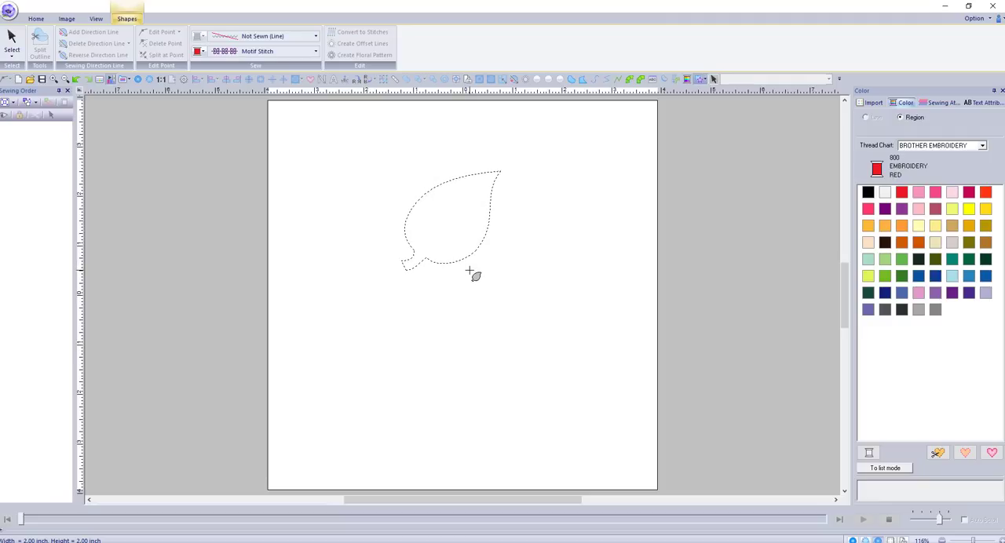
drag(470, 271, 471, 272)
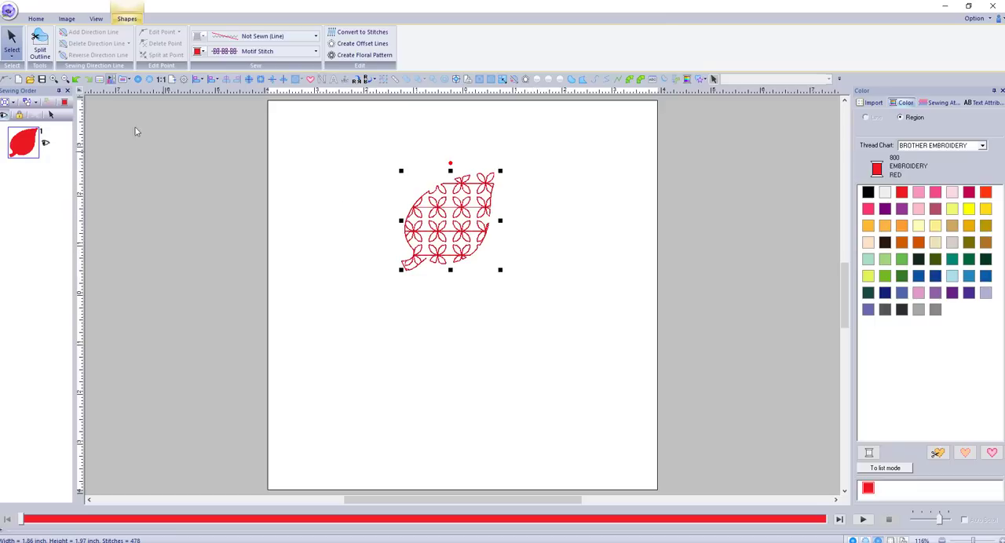
Set the leaf's region to Fill Stitch and its thread color to Moss Green
click(282, 55)
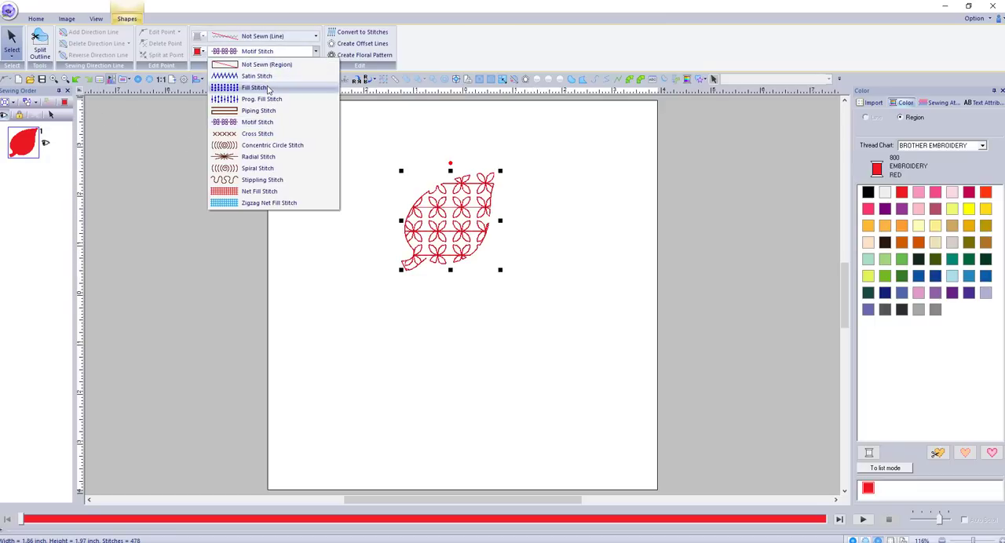
click(267, 89)
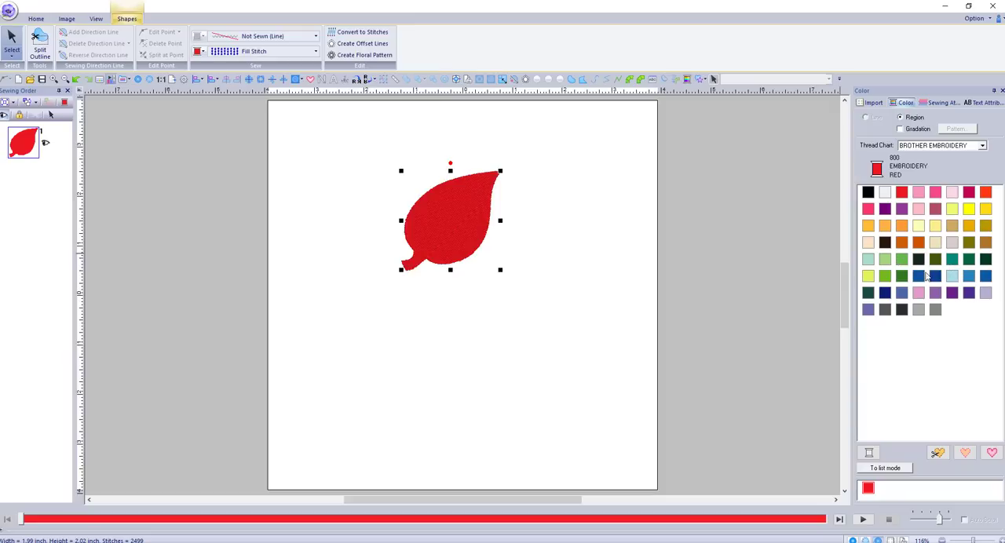
click(902, 279)
Move the leaf slightly upward on the design page
click(525, 262)
click(452, 227)
drag(452, 226, 447, 199)
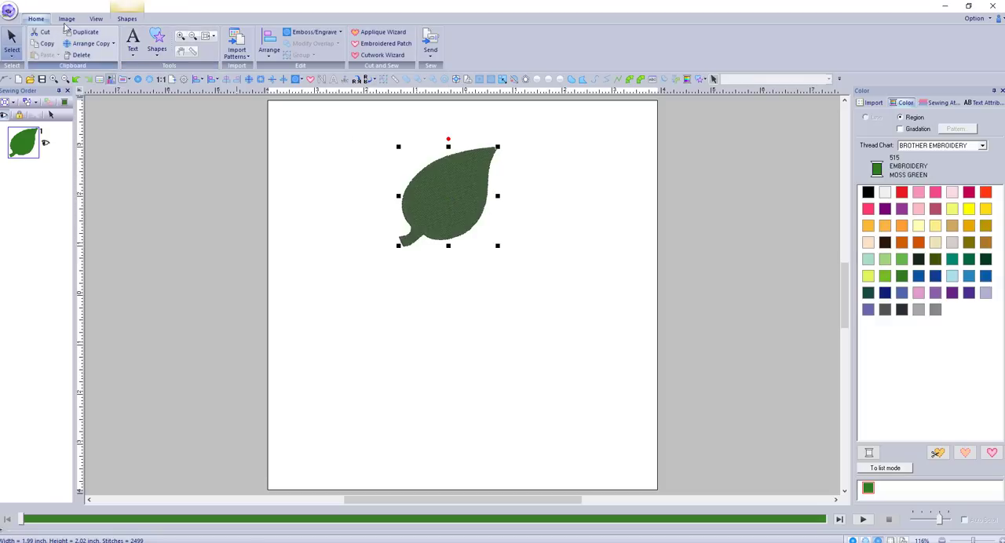
Create one outward offset line with rounded corners around the leaf, reducing the default spacing of 0.20 inch slightly
click(117, 20)
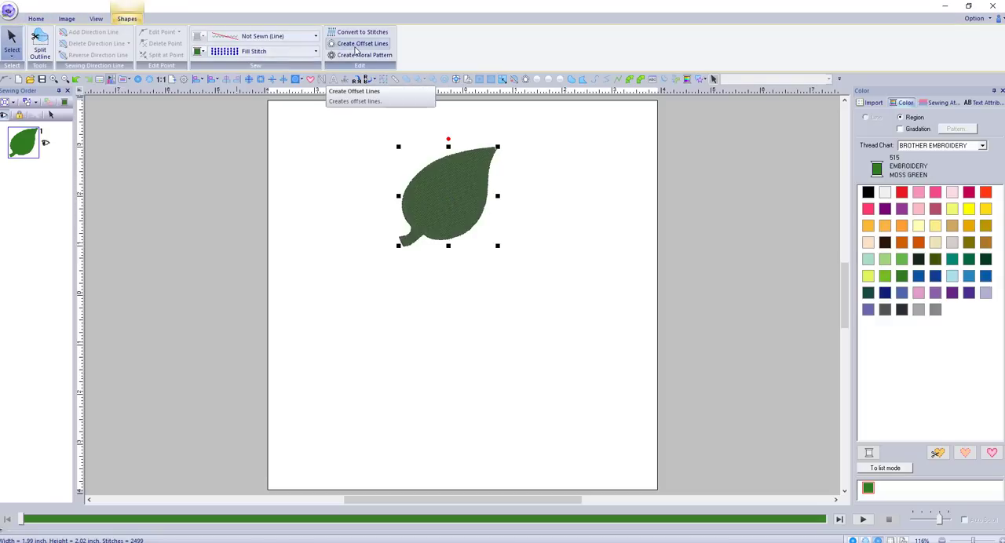
click(356, 45)
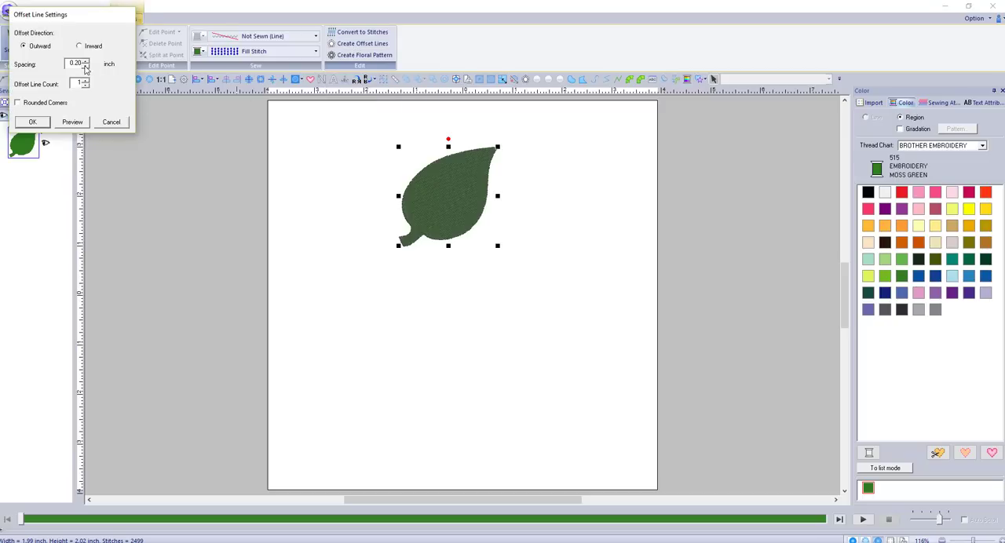
click(87, 67)
click(86, 66)
click(28, 105)
click(33, 123)
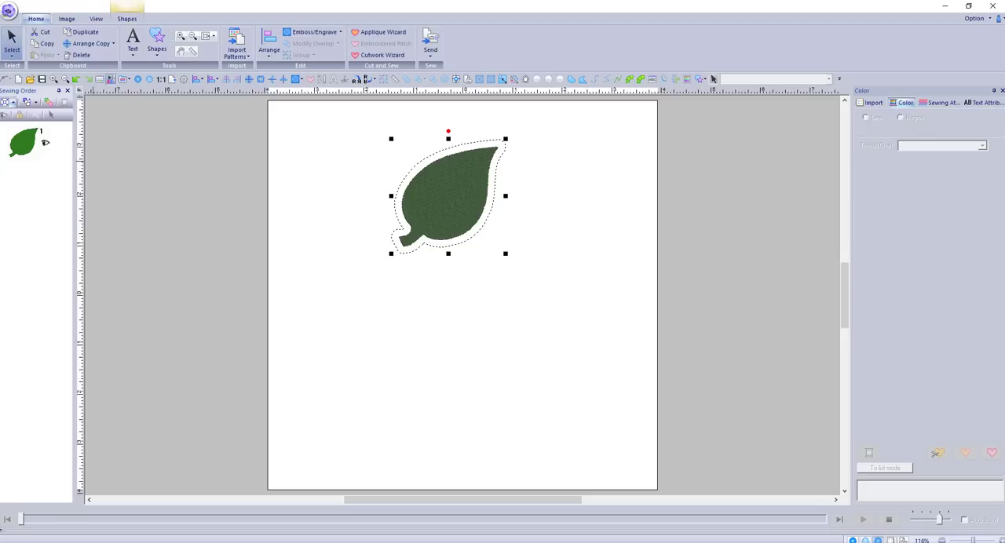
Set the line type of the leaf's unsewn offset outline to Running Stitch
click(5, 103)
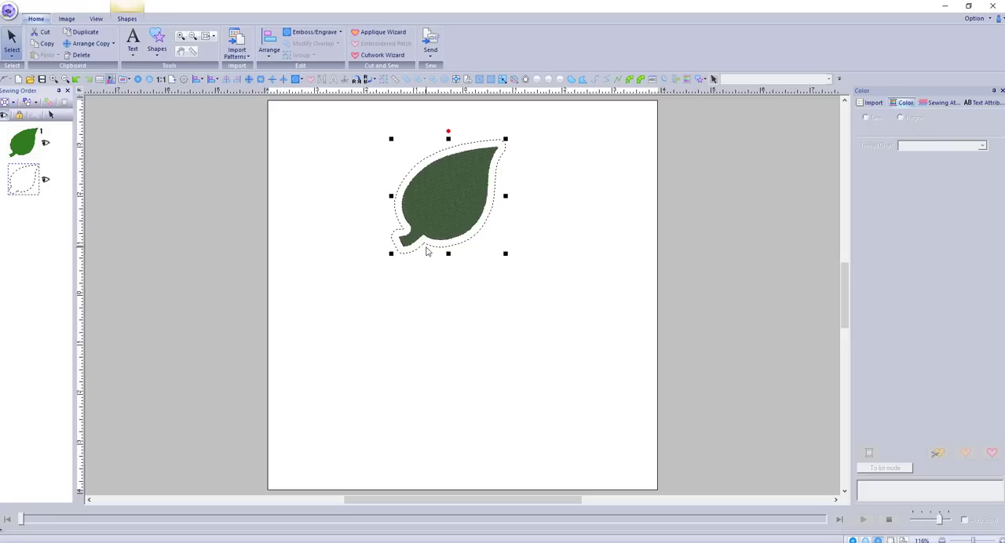
right_click(427, 247)
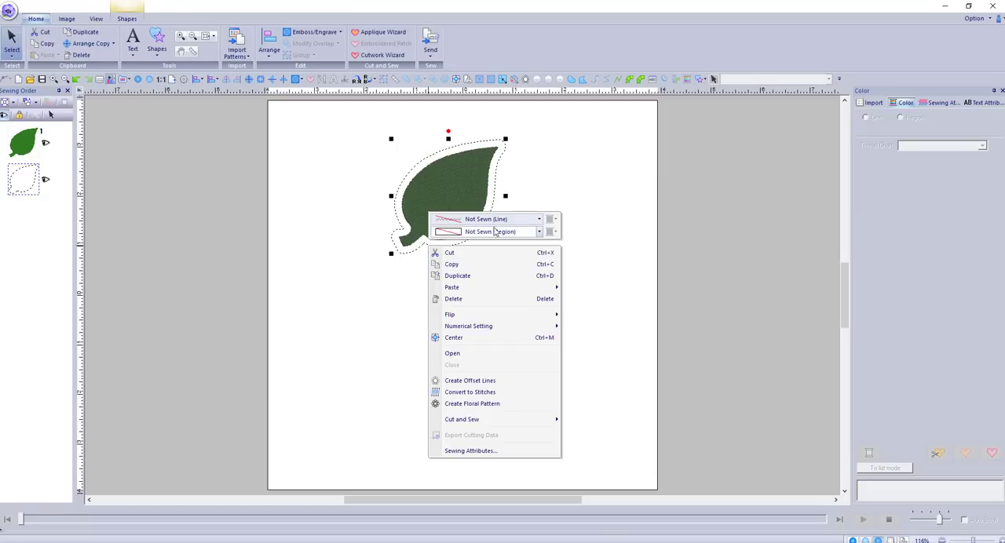
click(539, 220)
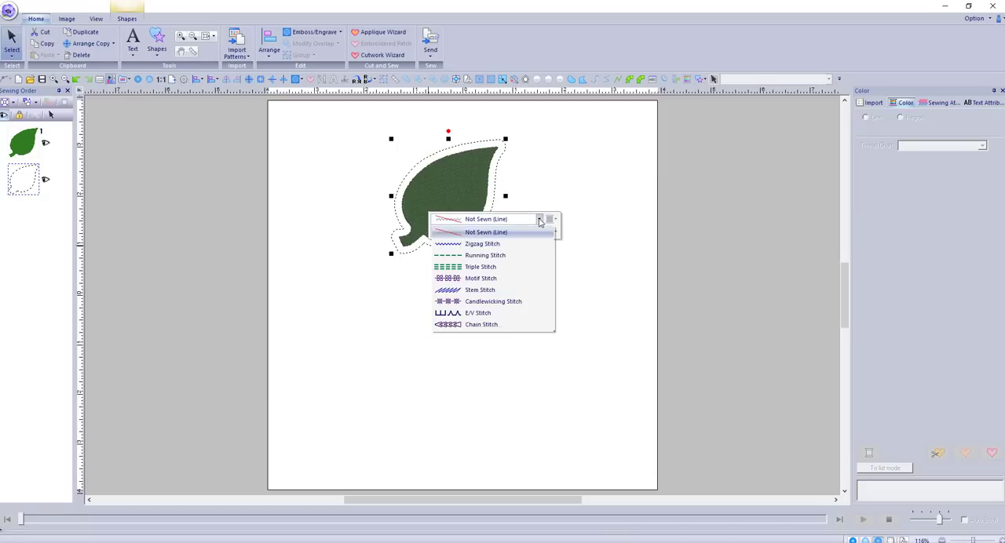
click(482, 256)
click(391, 300)
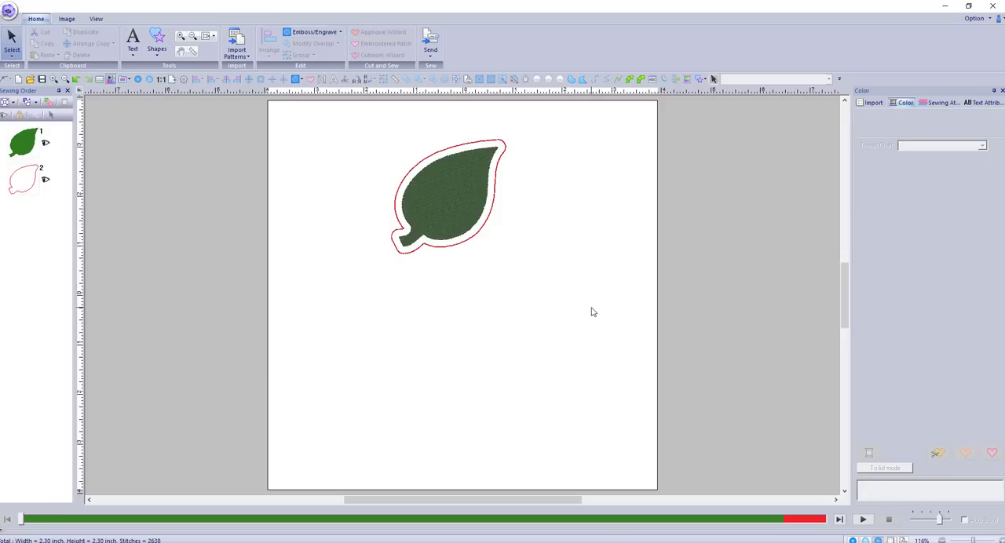
Select the leaf with its outline, start a Circle Copy and draw the circle for the copies across the page
drag(584, 305, 356, 116)
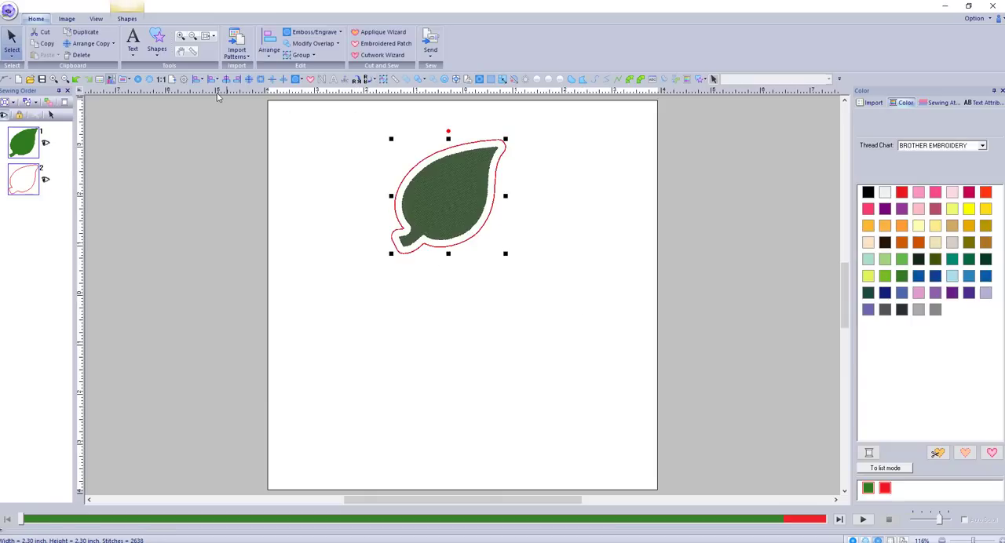
click(111, 47)
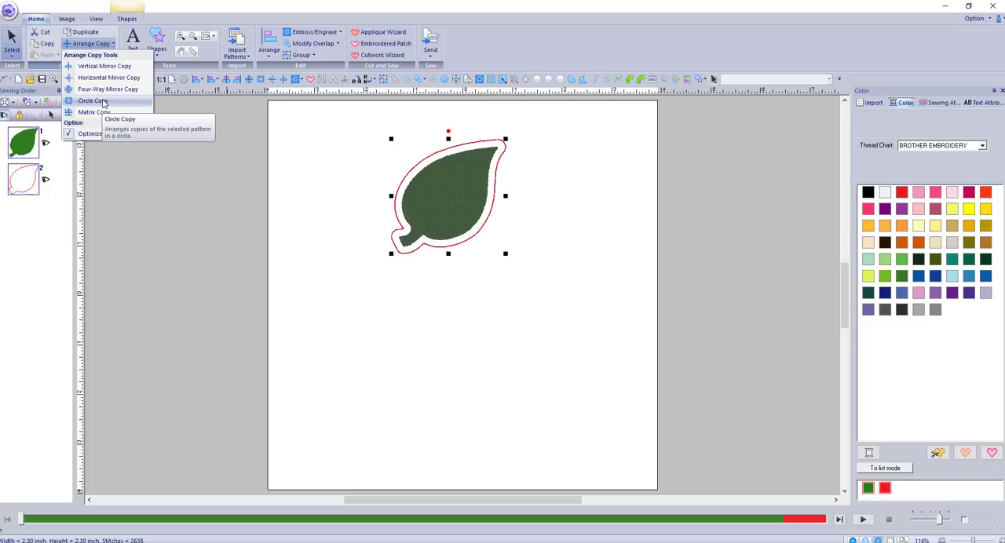
click(104, 103)
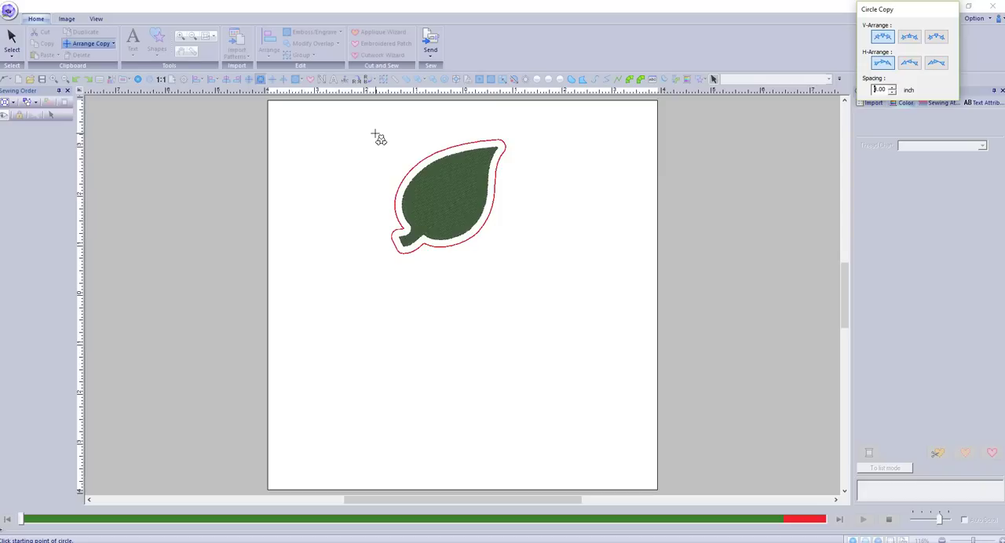
mouse_move(375, 134)
mouse_down()
mouse_move(572, 393)
mouse_move(541, 370)
mouse_move(576, 404)
mouse_move(576, 381)
mouse_move(584, 386)
mouse_move(616, 439)
mouse_up()
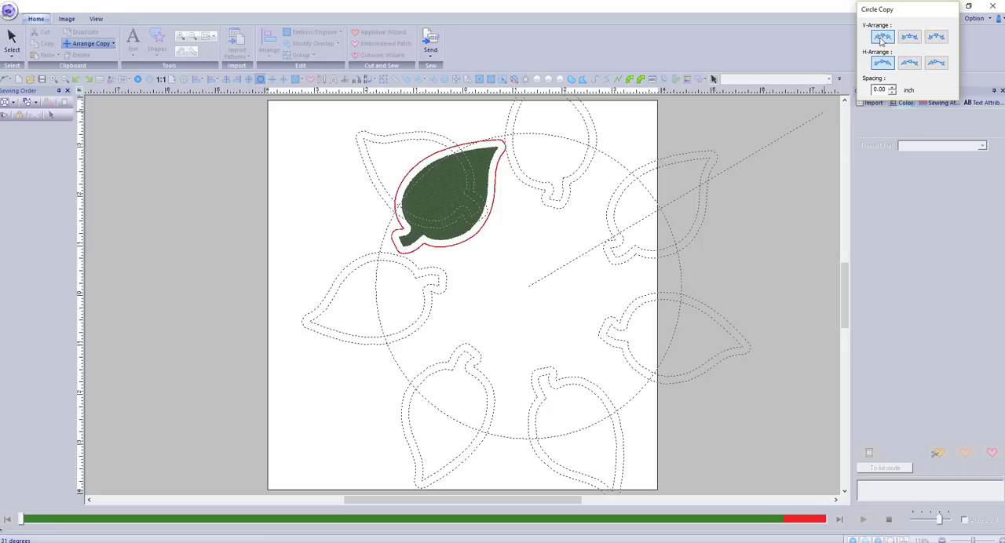
Try the vertical and horizontal arrangements of the Circle Copy and place a ring of eight leaves with all tips pointing outward
click(936, 37)
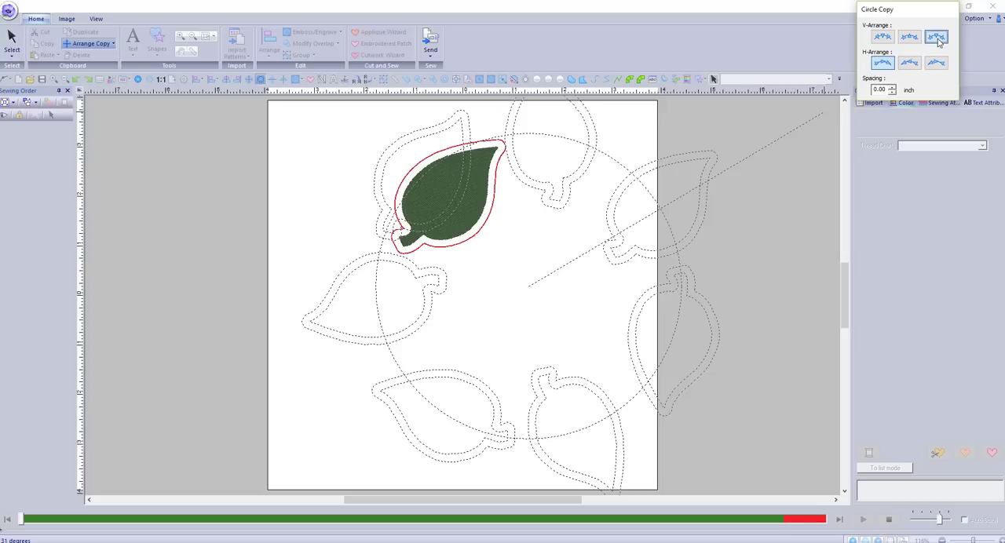
click(909, 39)
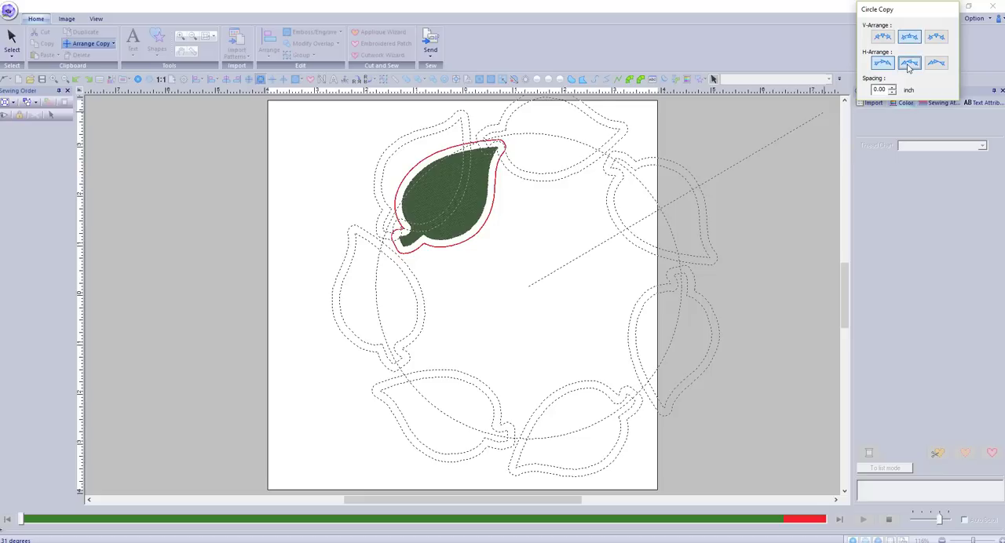
click(909, 64)
click(936, 64)
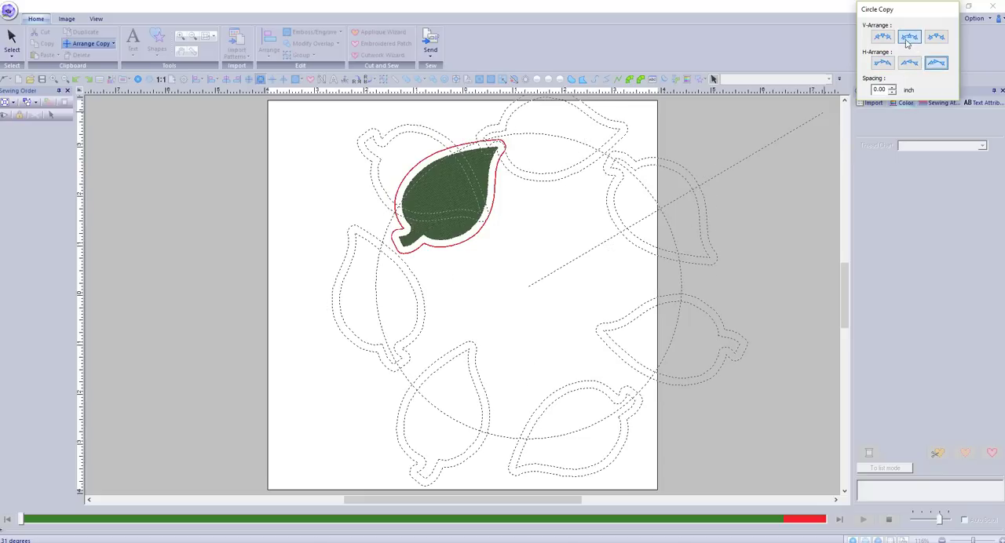
drag(819, 110, 916, 68)
click(882, 62)
drag(552, 263, 531, 291)
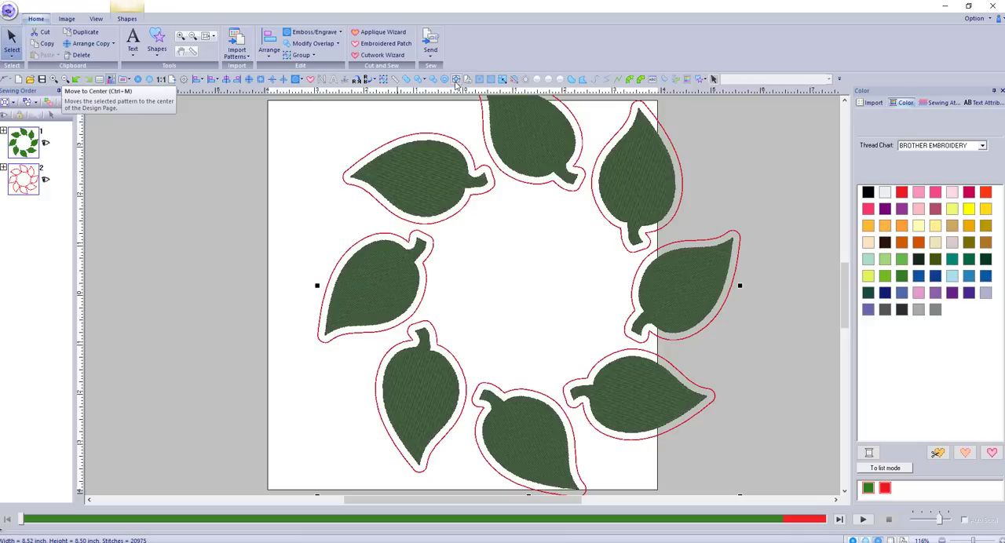
Scale the leaf ring down to about 7.00 by 6.99 inches and center it on the design page
click(455, 80)
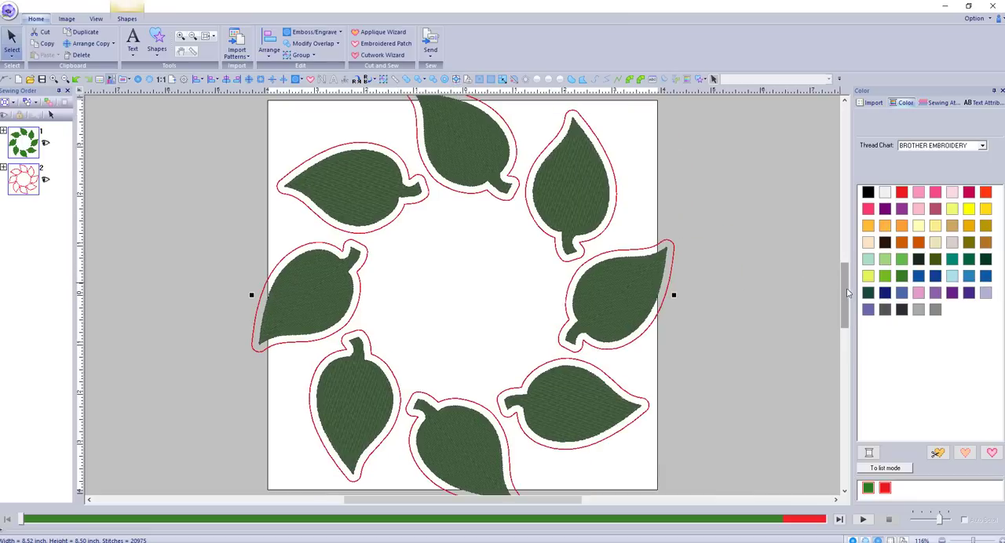
drag(844, 289, 846, 311)
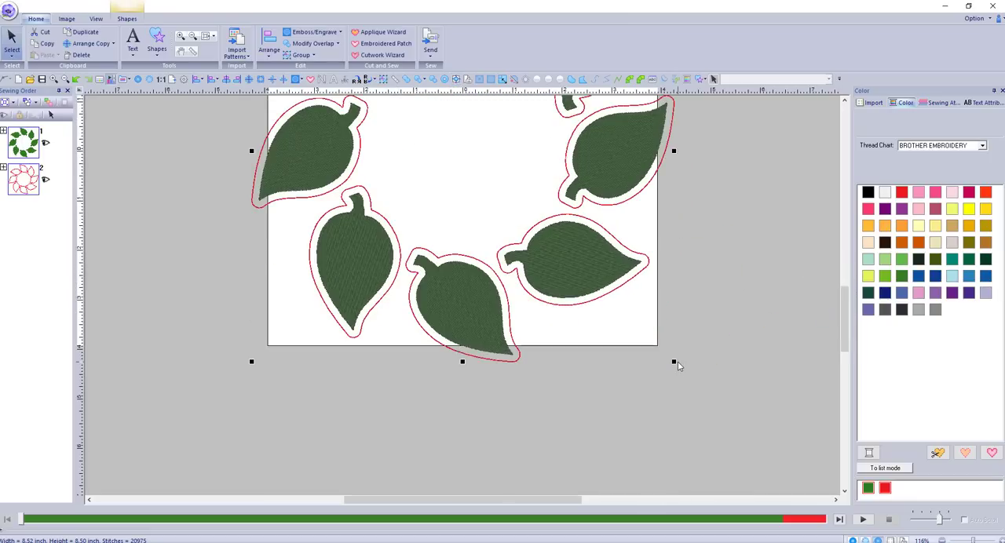
drag(674, 361, 621, 287)
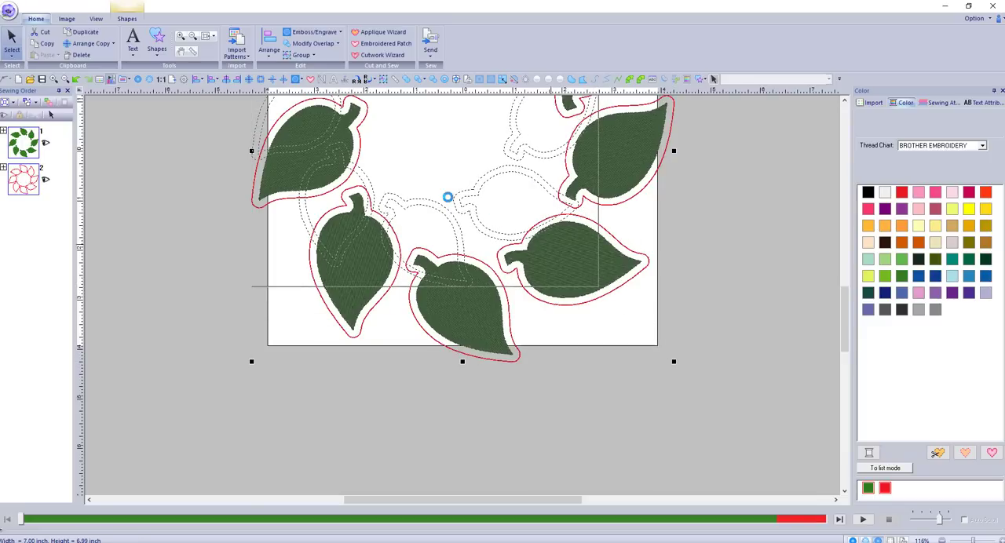
click(457, 80)
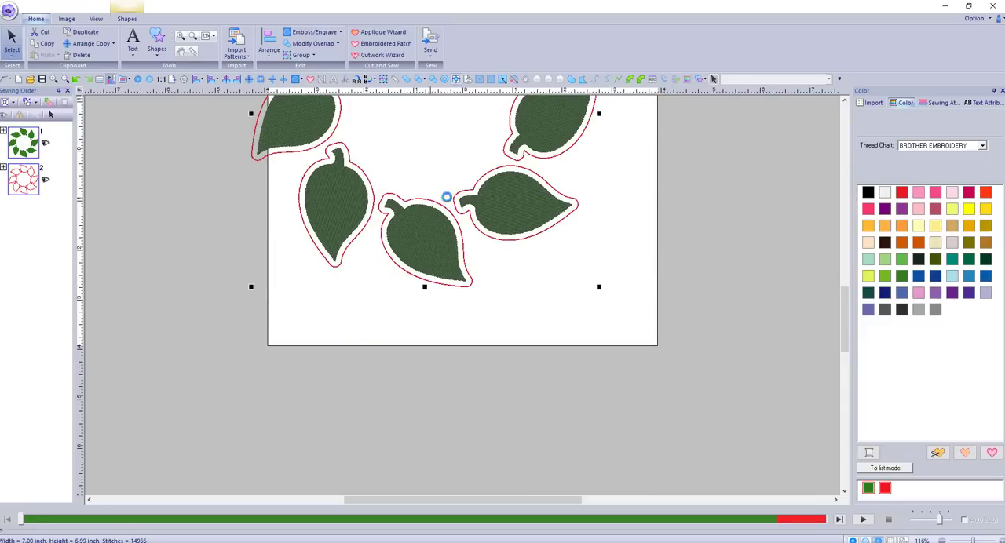
drag(846, 286, 845, 265)
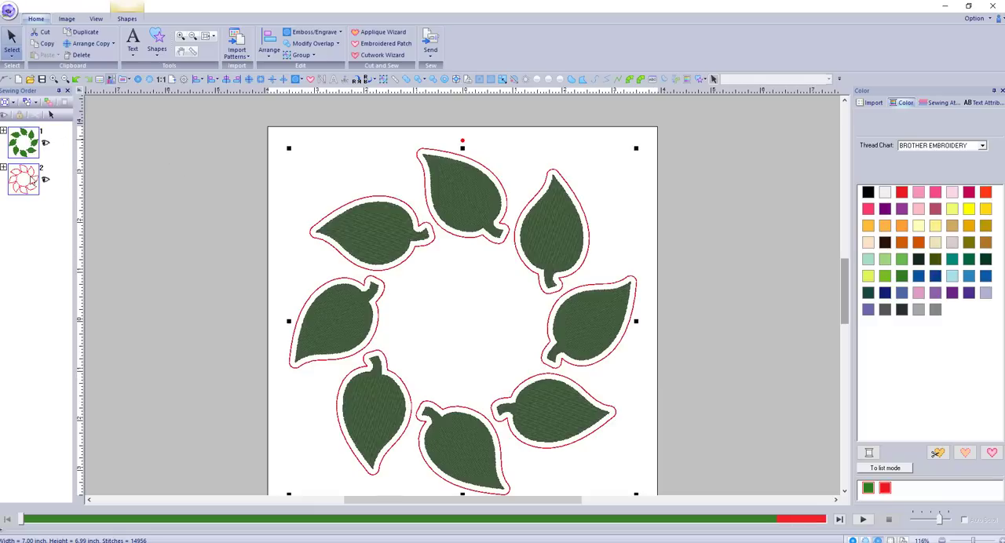
click(332, 152)
Draw a rectangle about 7.39 by 7.53 inches around the leaf ring, with a Running Stitch line and a Motif Stitch region
drag(845, 287, 849, 299)
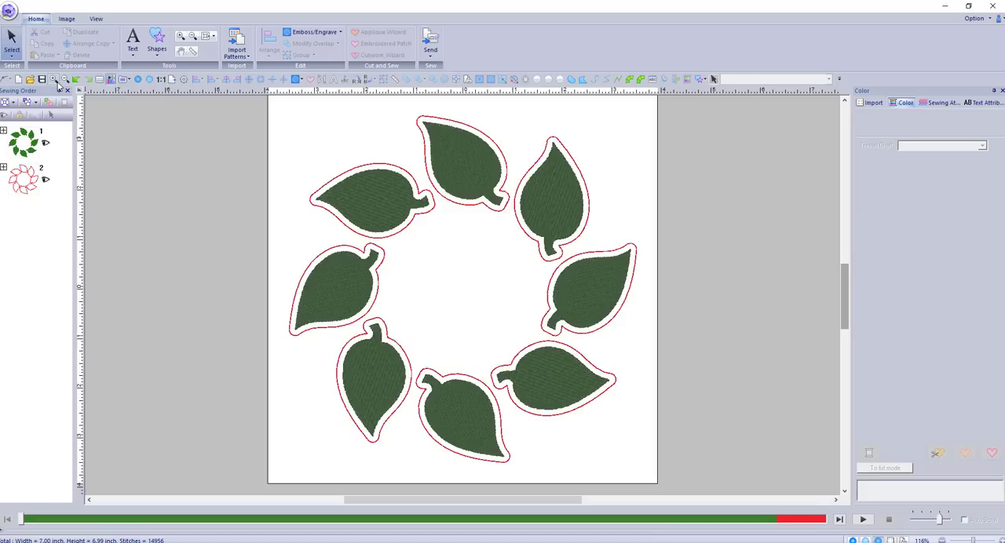
click(158, 49)
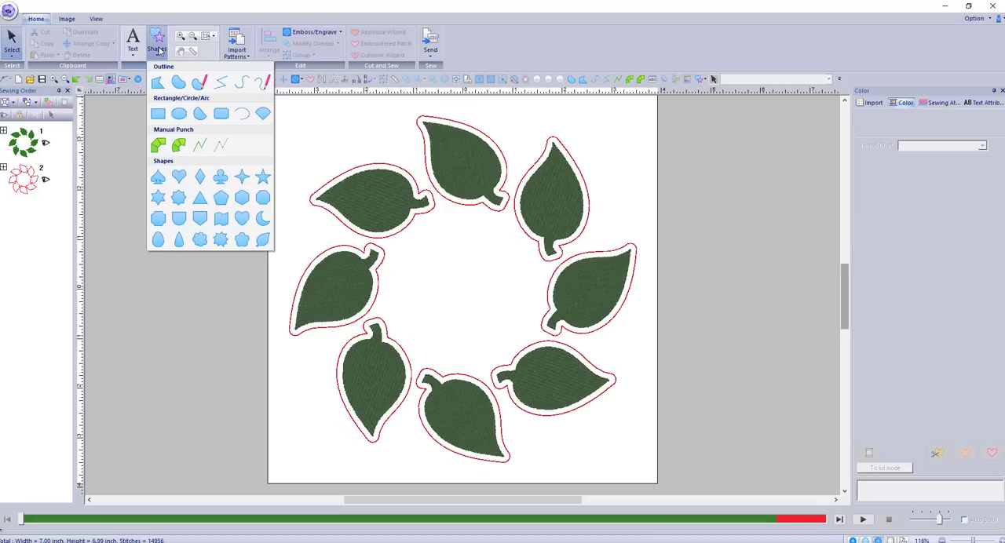
click(160, 115)
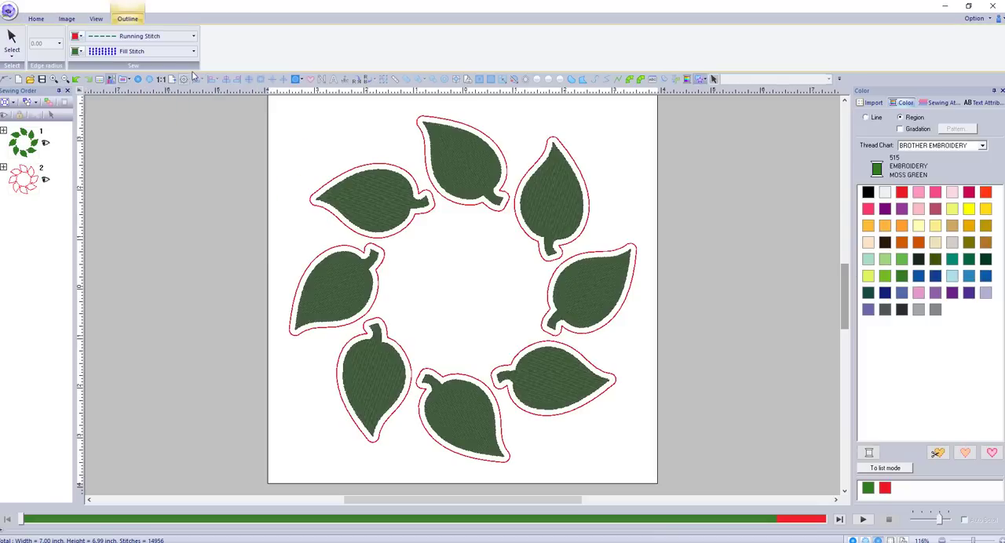
click(160, 52)
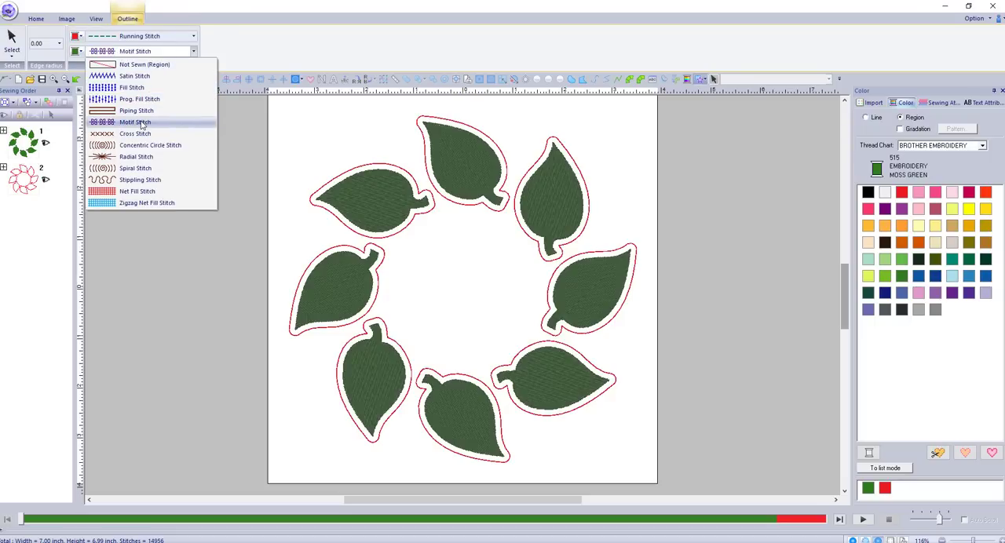
click(142, 123)
click(176, 37)
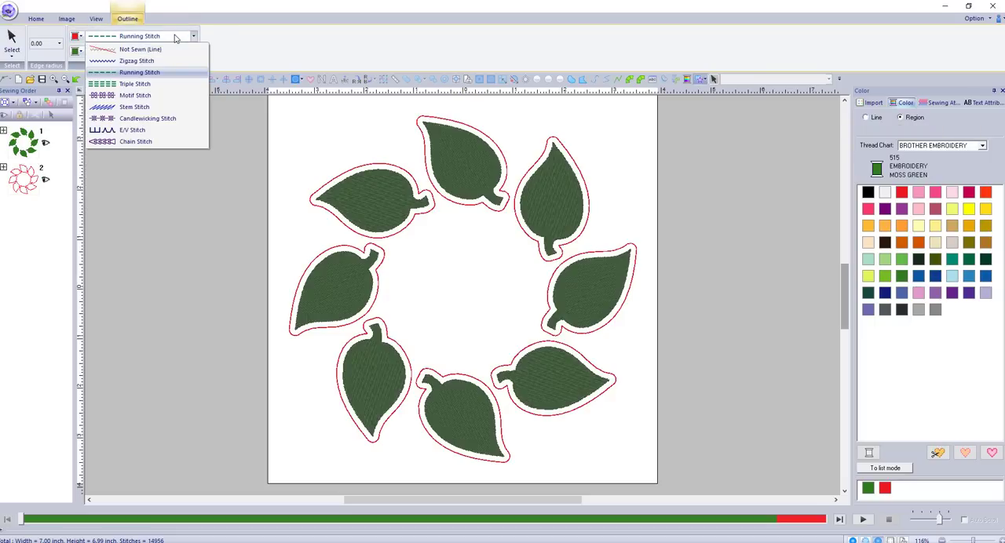
click(176, 38)
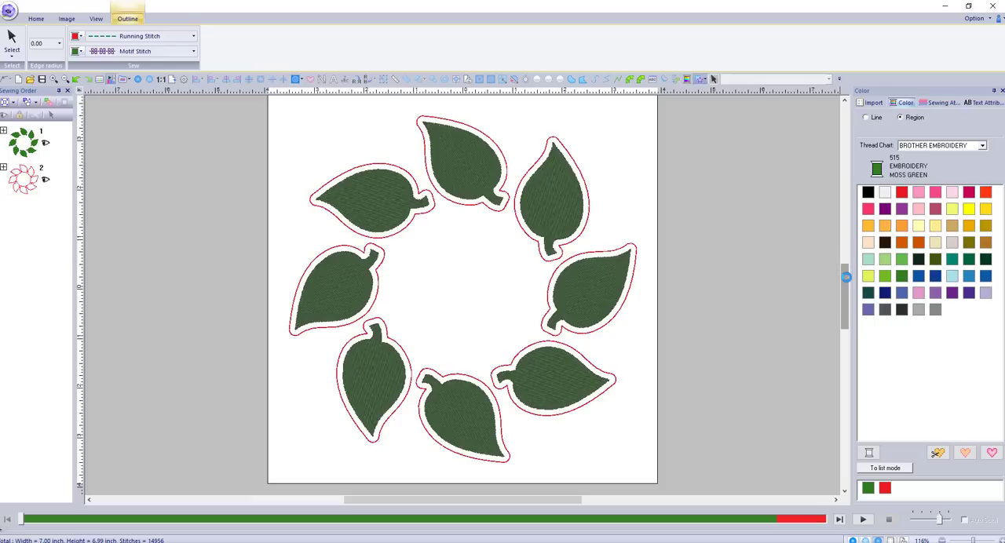
scroll(845, 274, up, 1)
scroll(846, 274, down, 1)
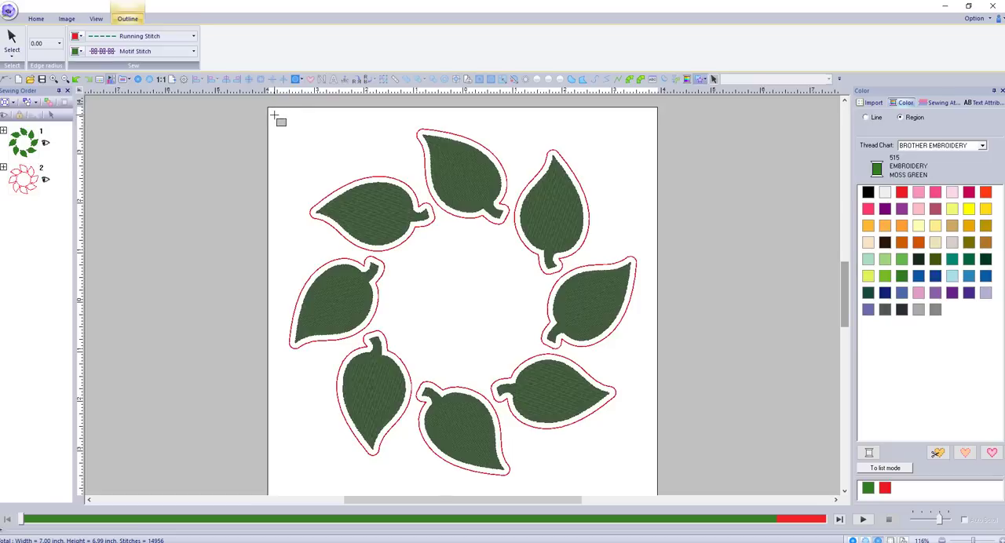
drag(279, 117, 647, 489)
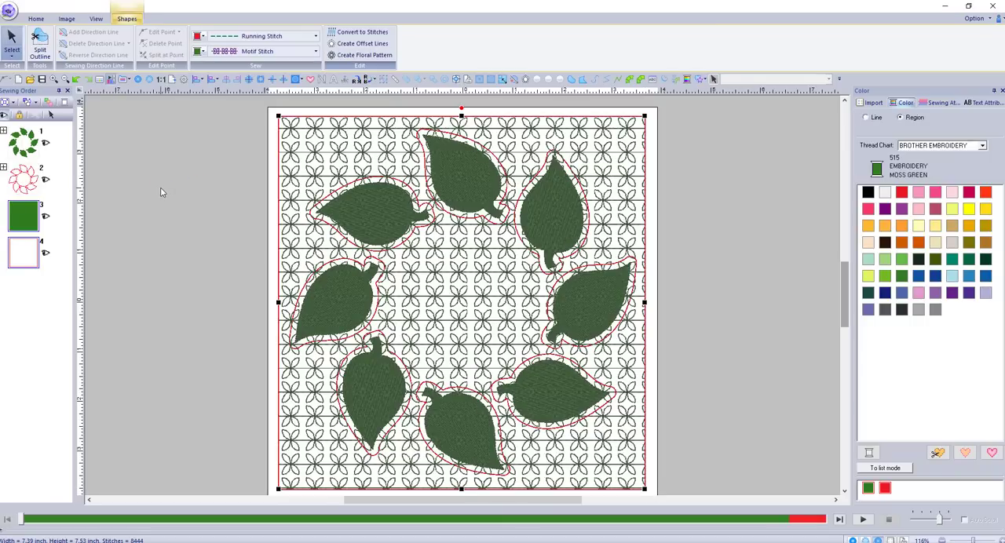
Recolor the background rectangle's motif stitch region from the sewing order to Brother Embroidery 800 Red
click(34, 298)
click(33, 263)
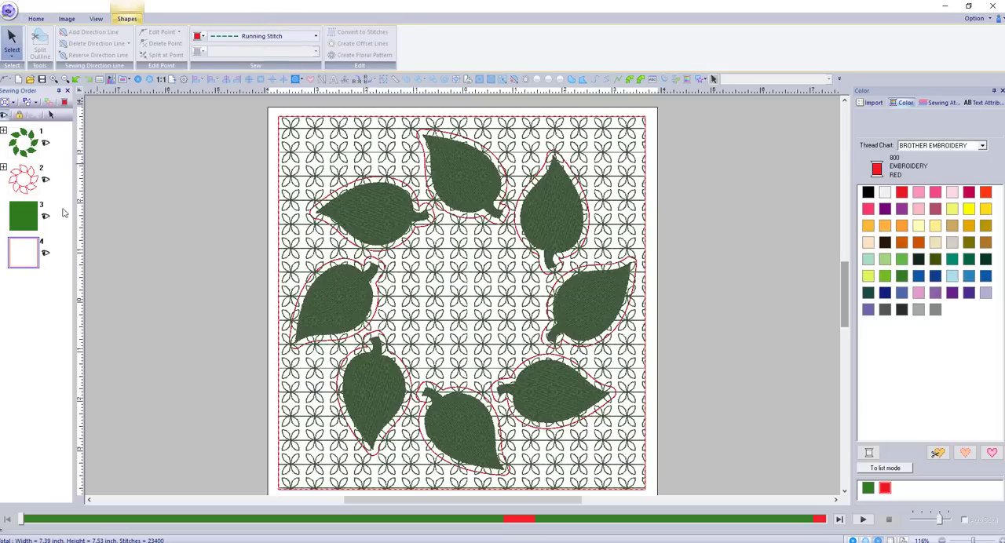
click(18, 359)
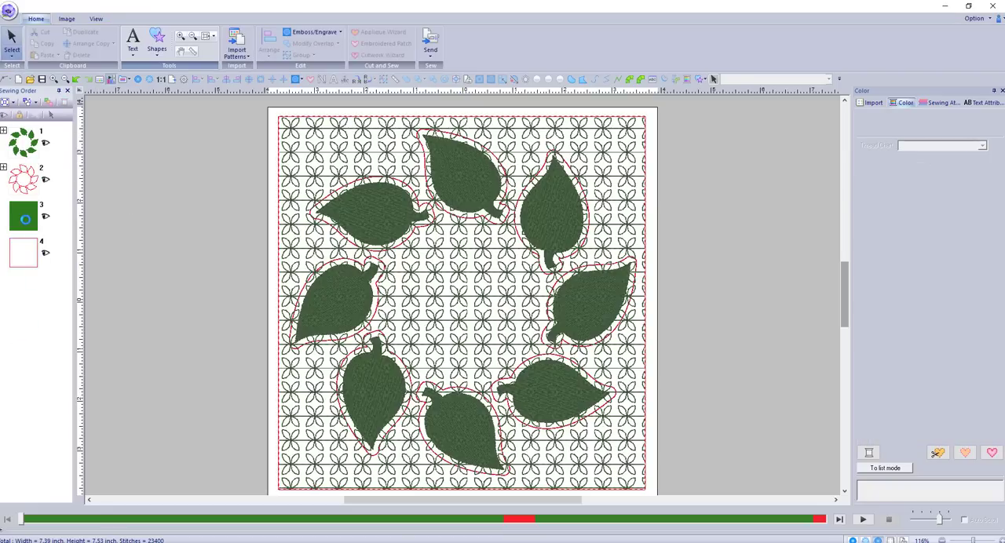
click(25, 220)
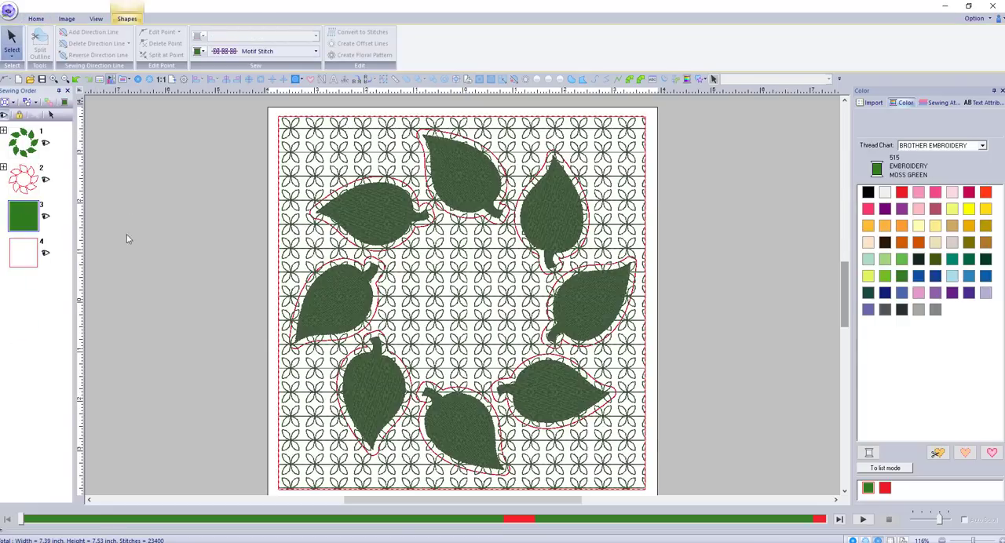
click(901, 193)
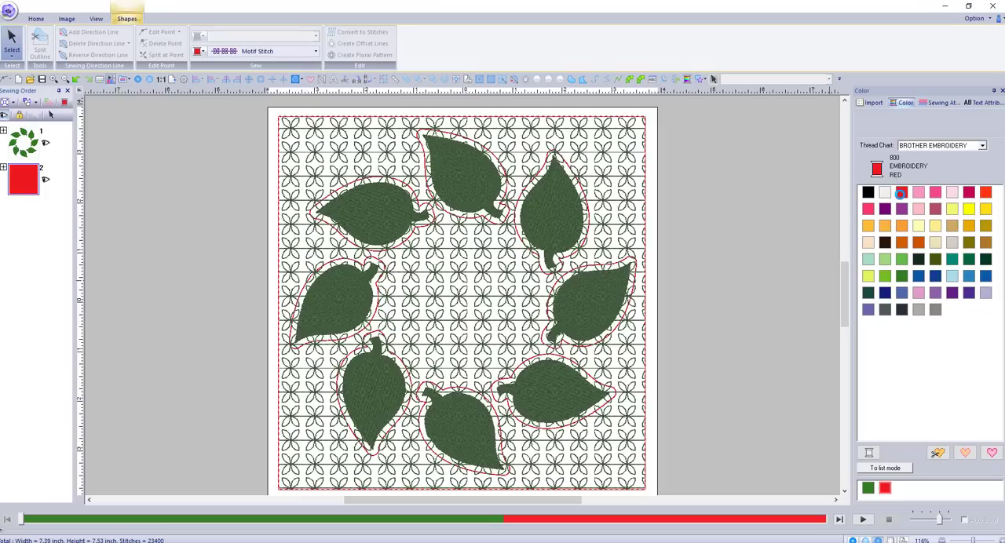
Move the red group with the background and leaf outlines ahead of the green leaves in the sewing order
click(19, 179)
drag(21, 183, 27, 141)
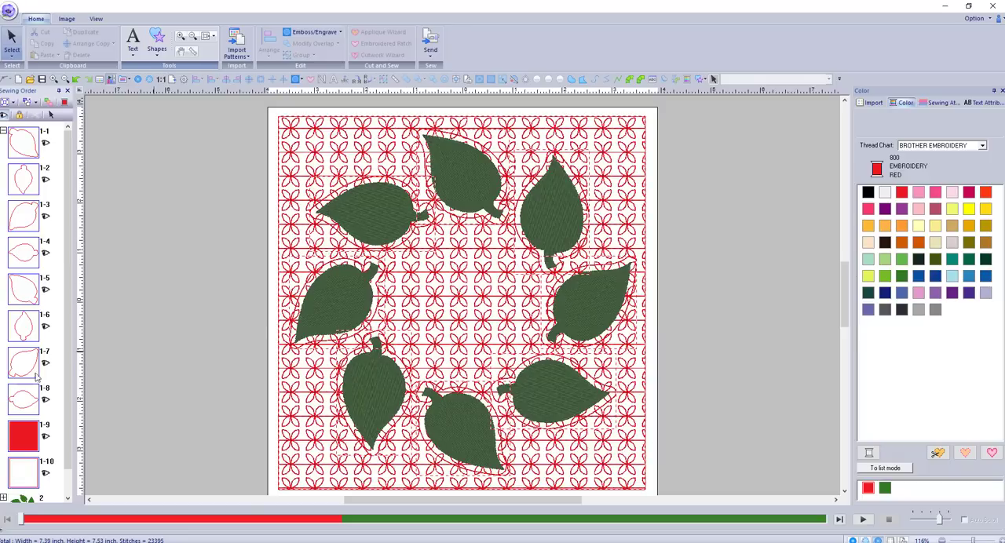
click(114, 246)
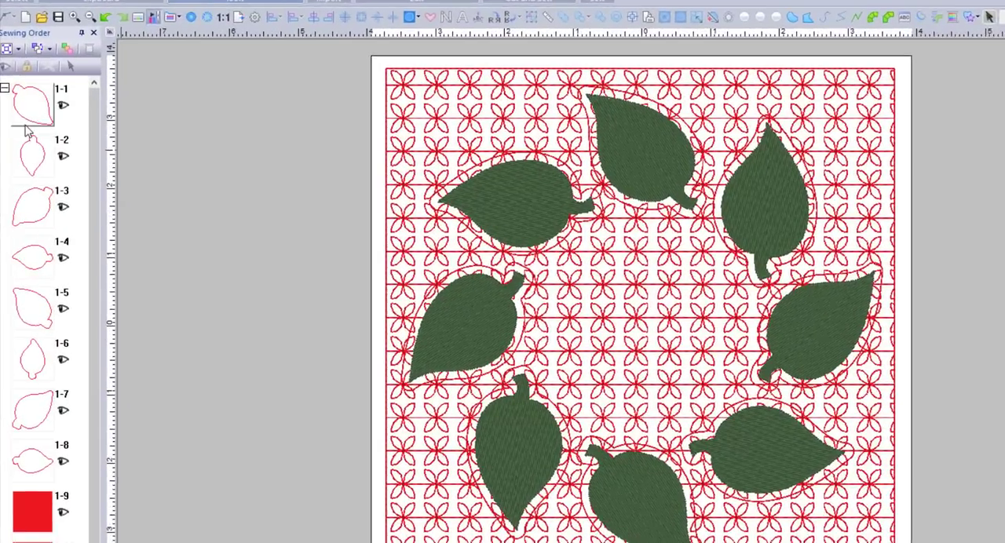
Select the eight leaf outlines together with the motif-filled background rectangle from the expanded sewing order
click(24, 153)
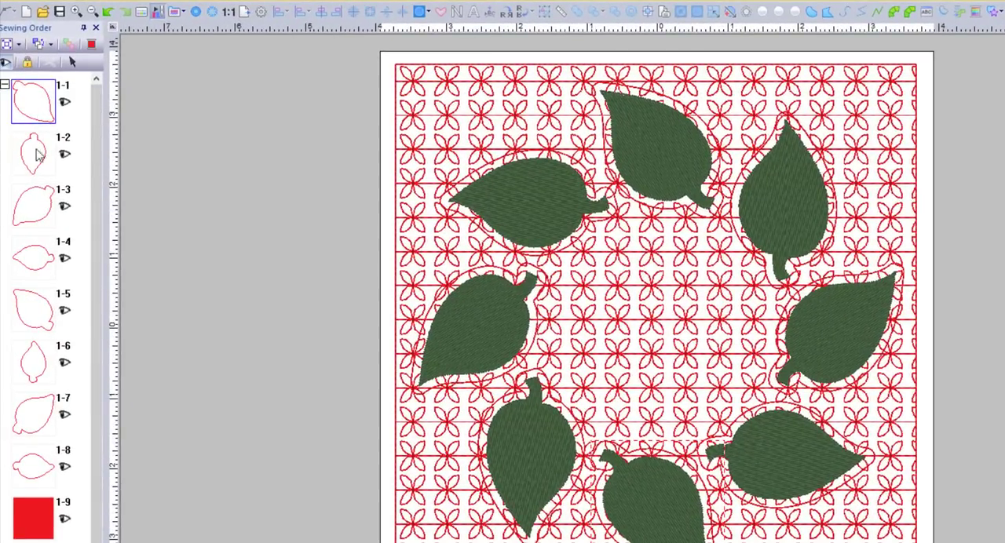
shift+click(45, 465)
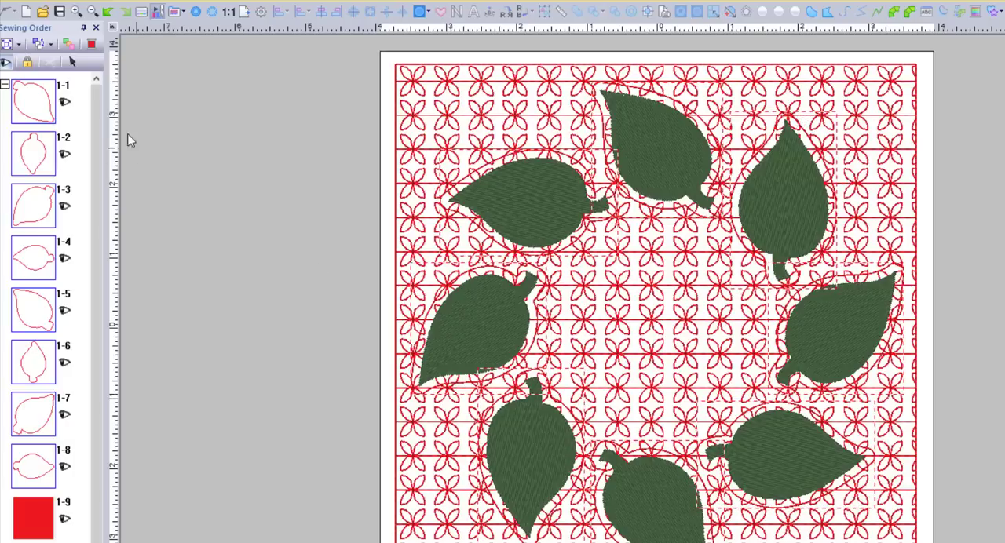
click(75, 65)
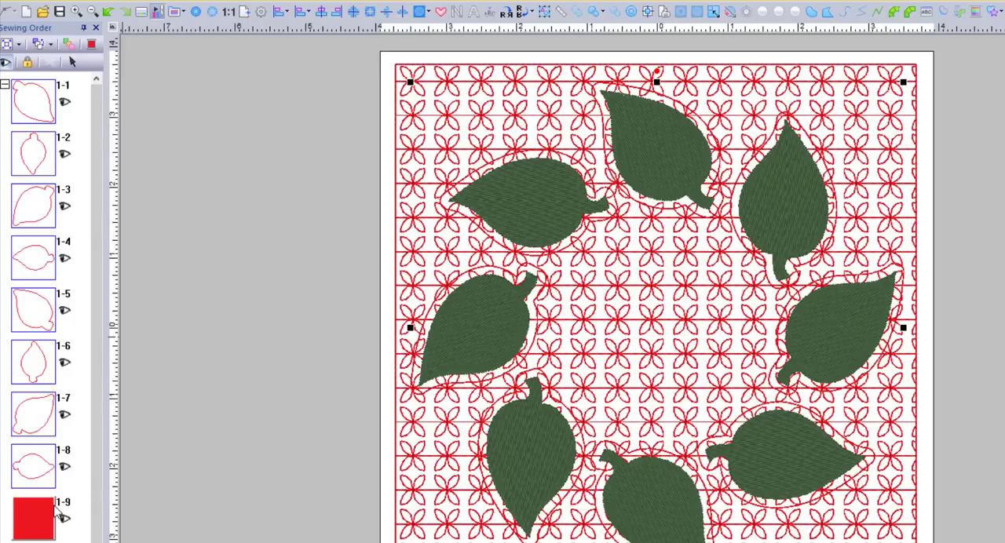
click(36, 526)
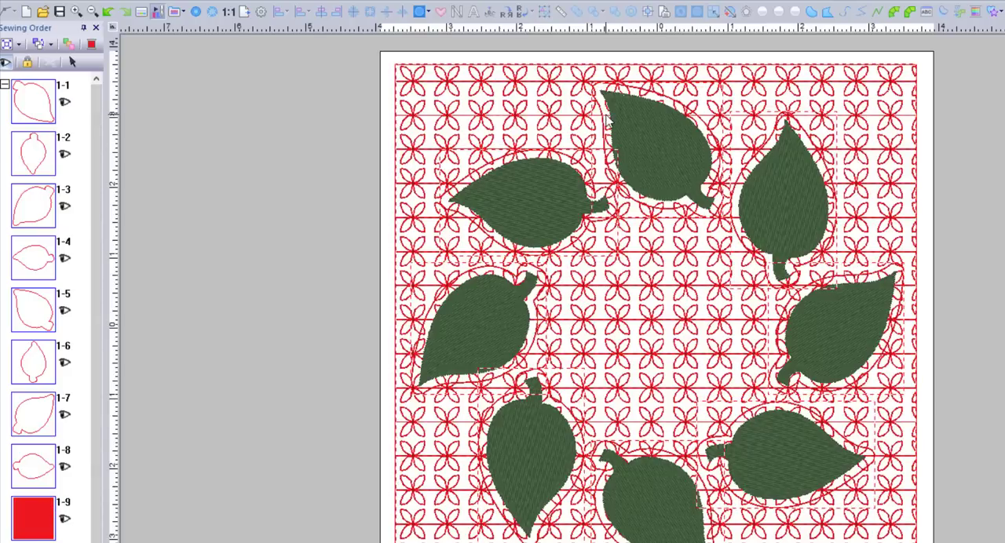
click(77, 68)
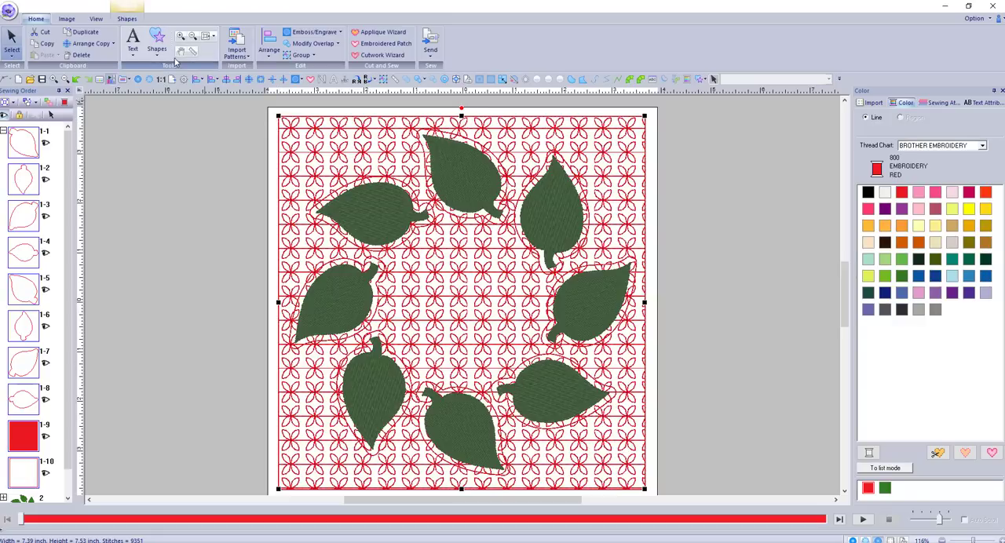
Set hole sewing on the selected outlines and background so the motif fill is cut out around each leaf
click(127, 19)
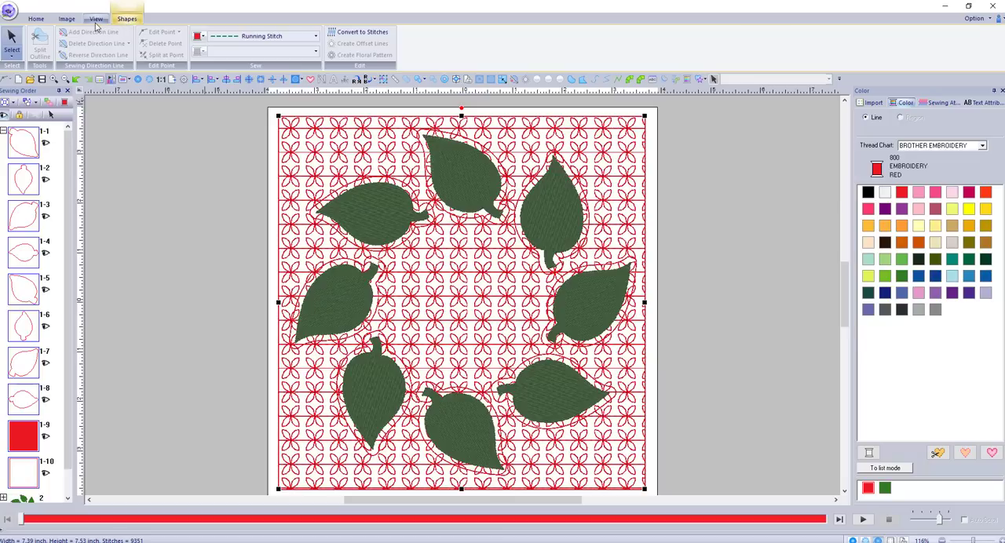
click(41, 21)
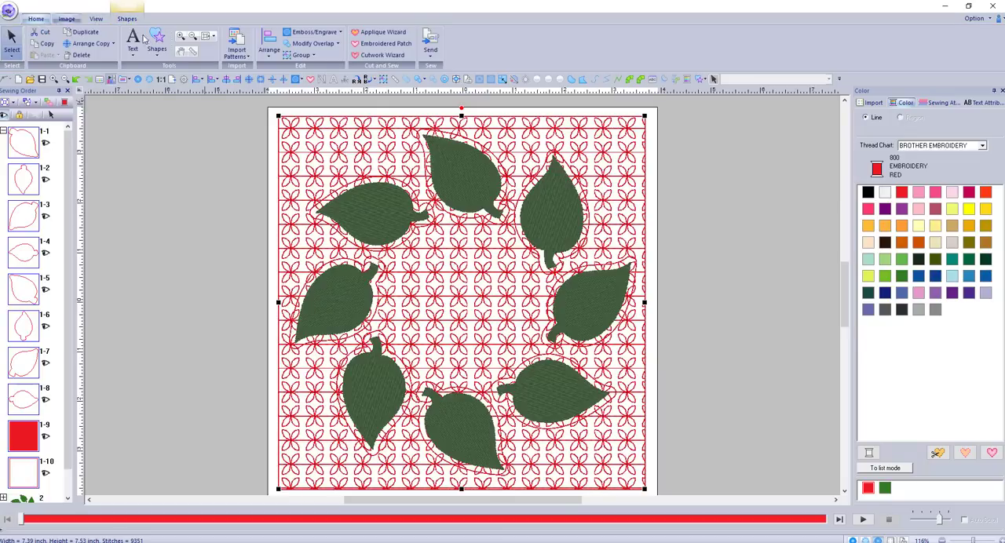
click(339, 48)
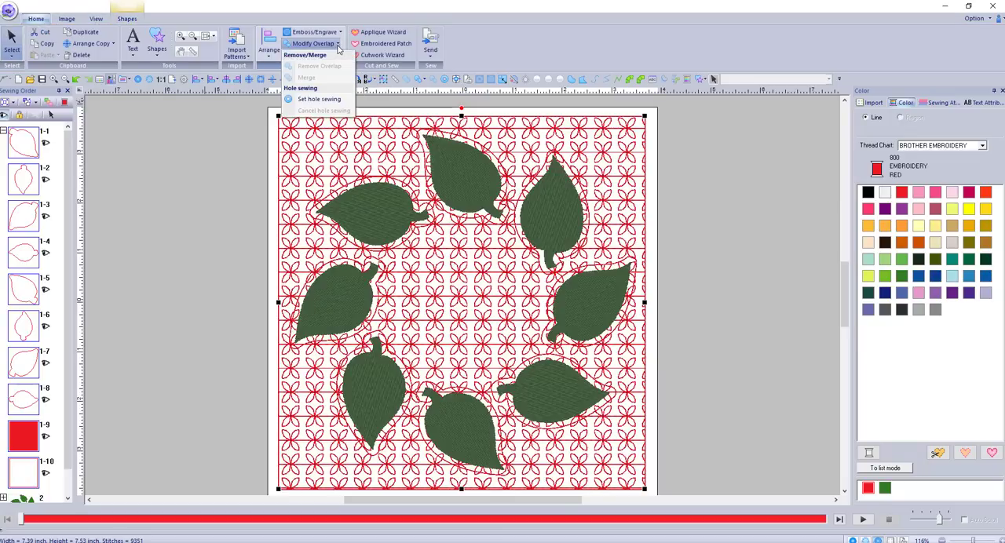
click(327, 102)
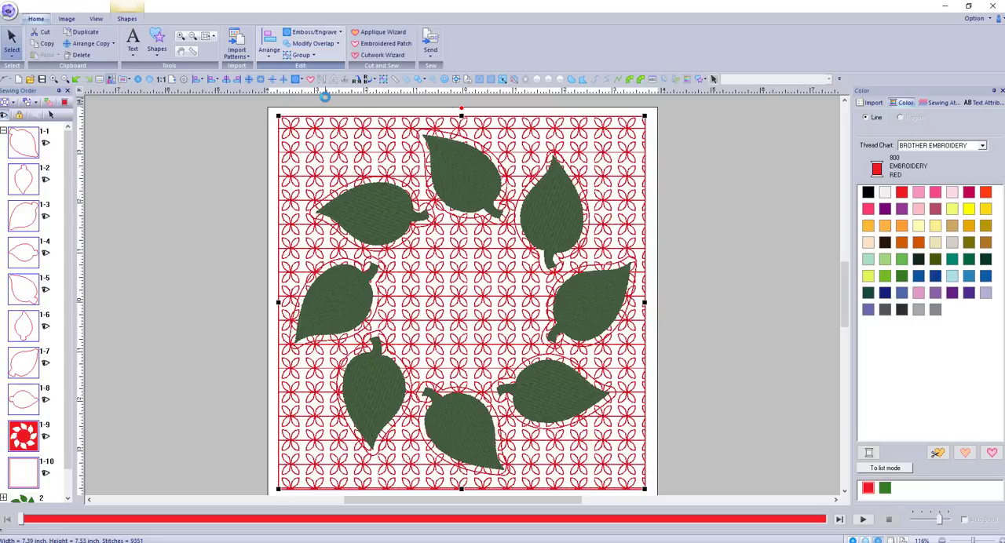
click(741, 242)
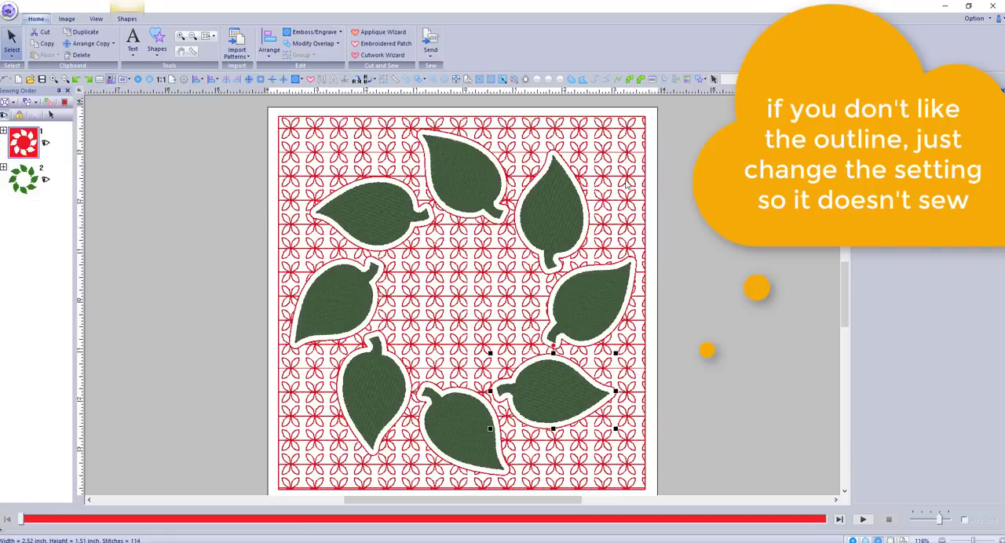
Replace the background's Pattern1 motif with motif017 and set its horizontal arrangement to the second option so the maple leaves point up
click(626, 186)
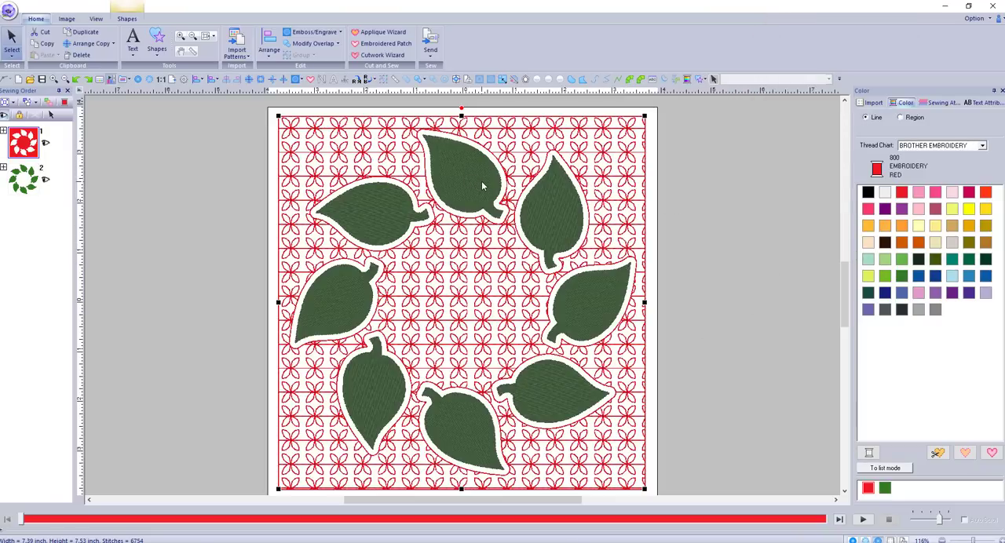
click(925, 108)
click(877, 205)
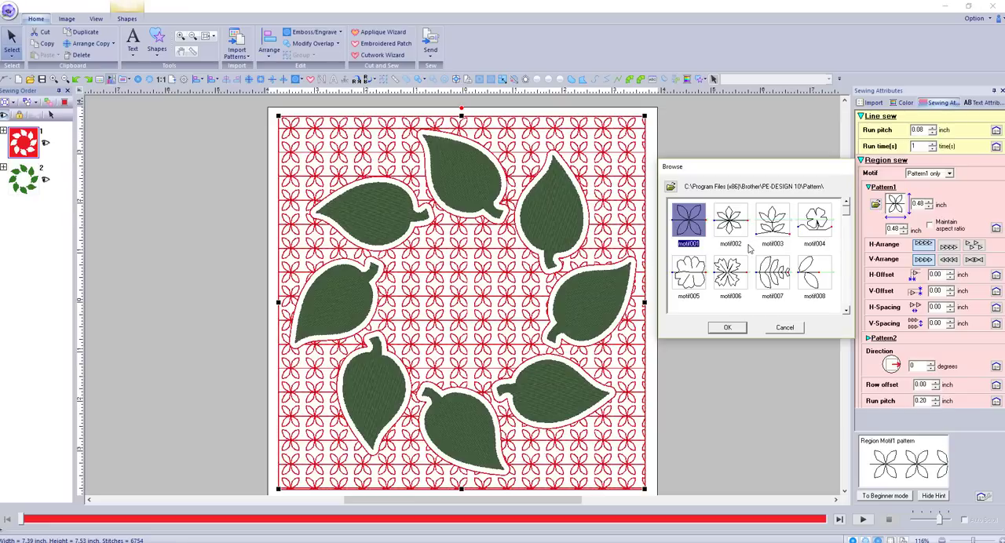
scroll(745, 243, down, 1)
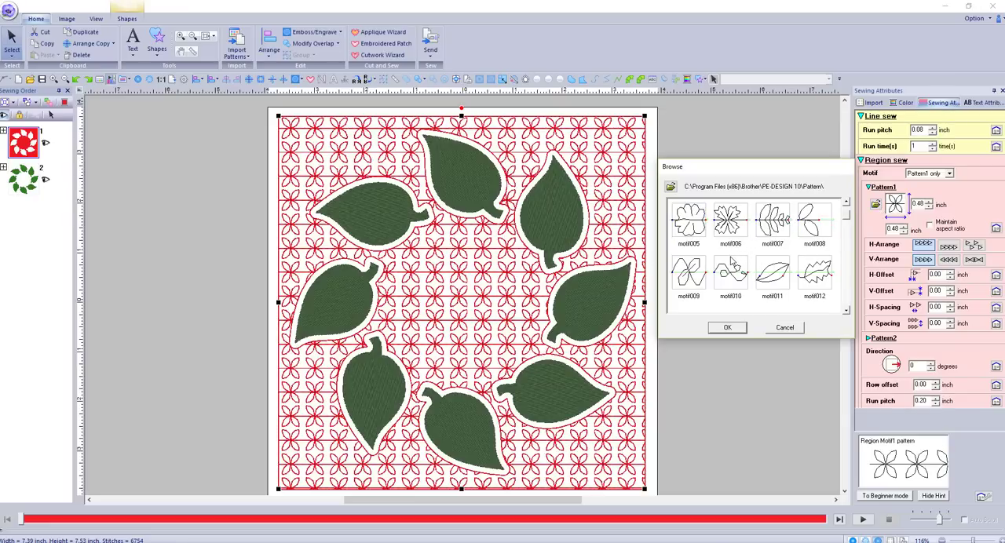
scroll(732, 259, down, 1)
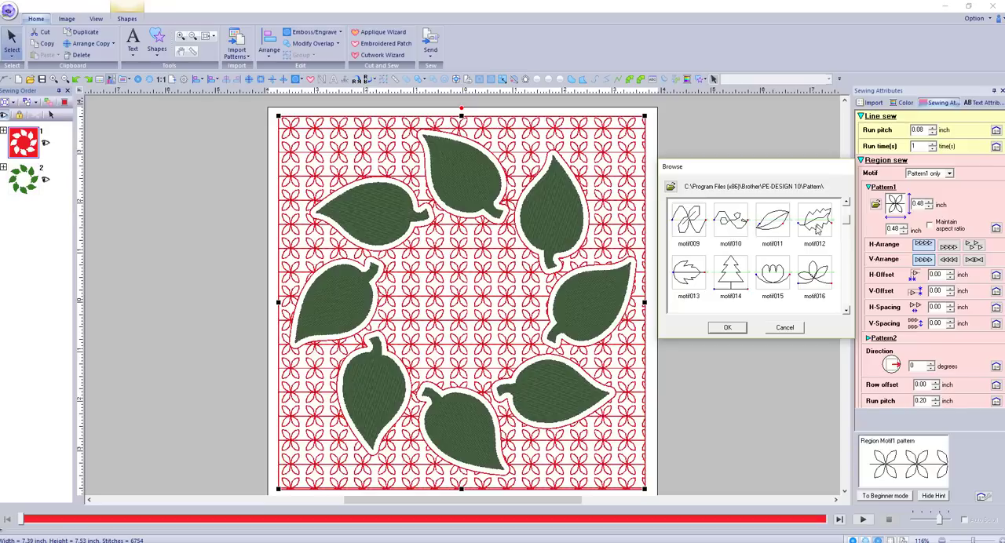
scroll(721, 255, down, 1)
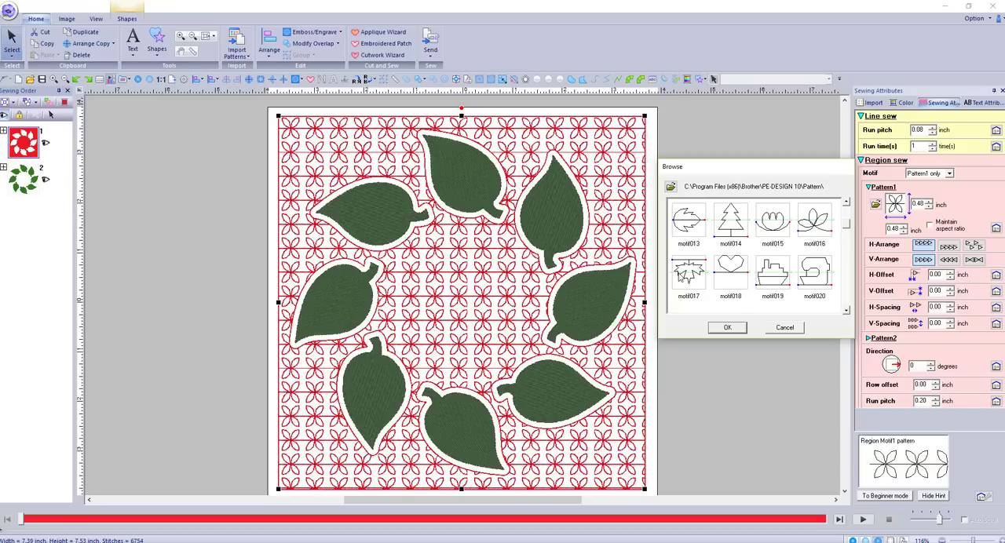
click(689, 274)
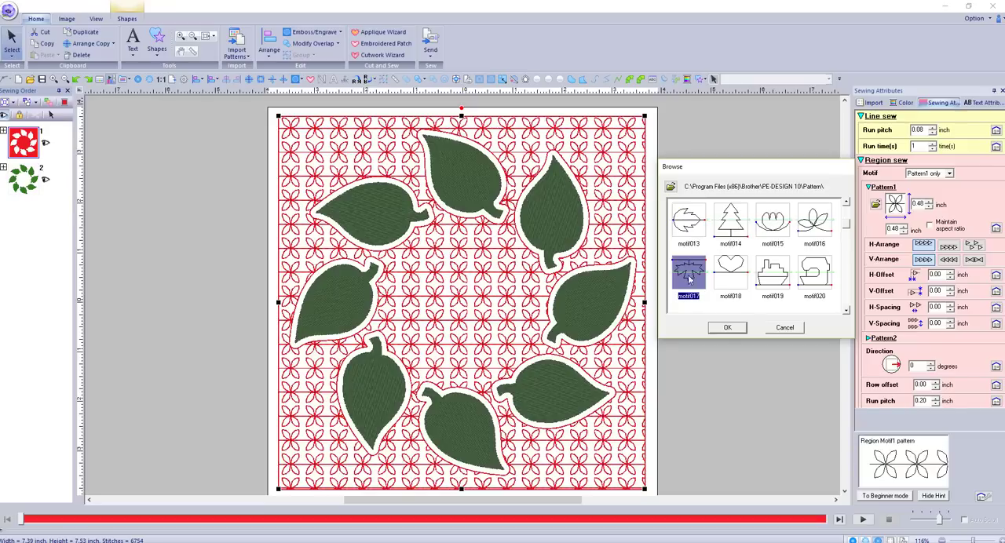
click(728, 334)
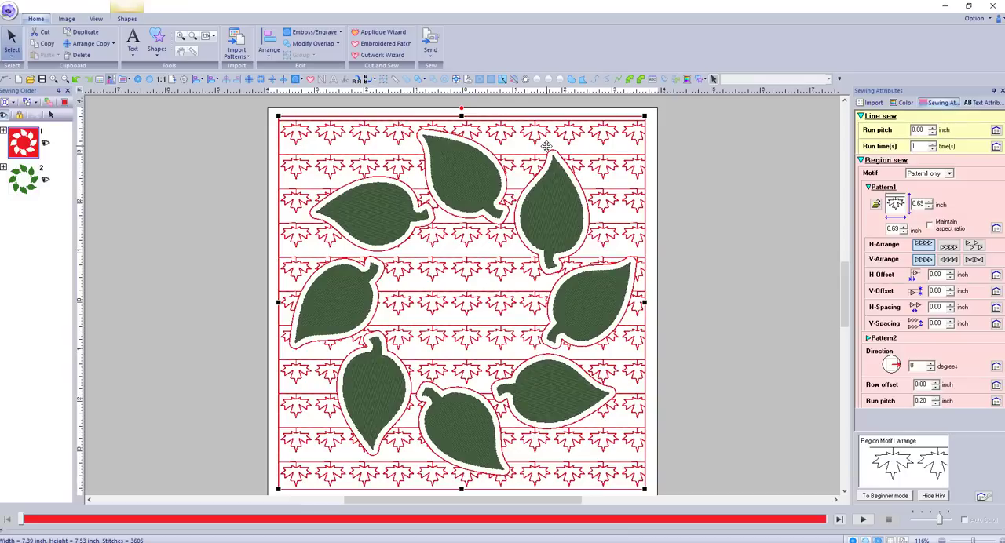
click(948, 248)
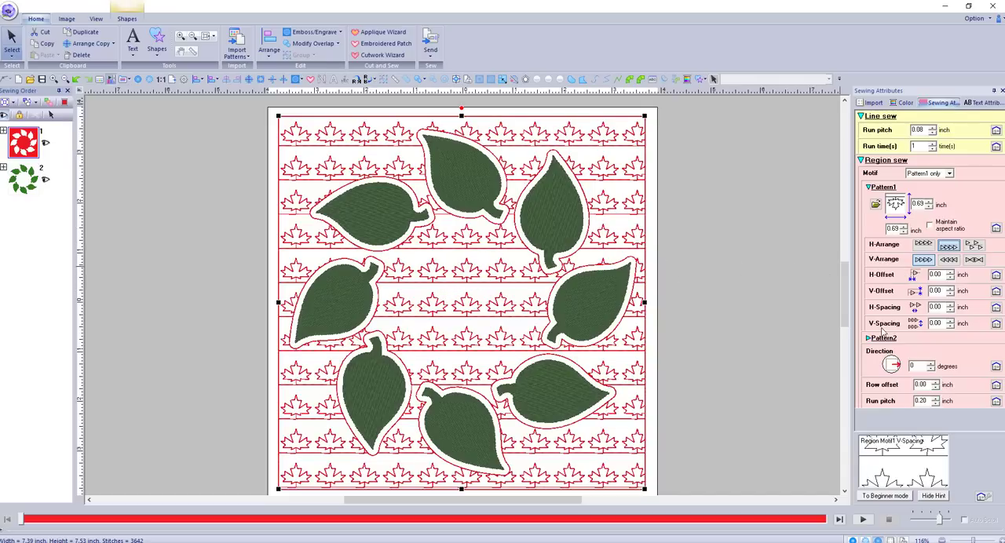
Set the background motif to Pattern1 and 2, try the other horizontal arrangements for Pattern2 and return to the first one
click(949, 174)
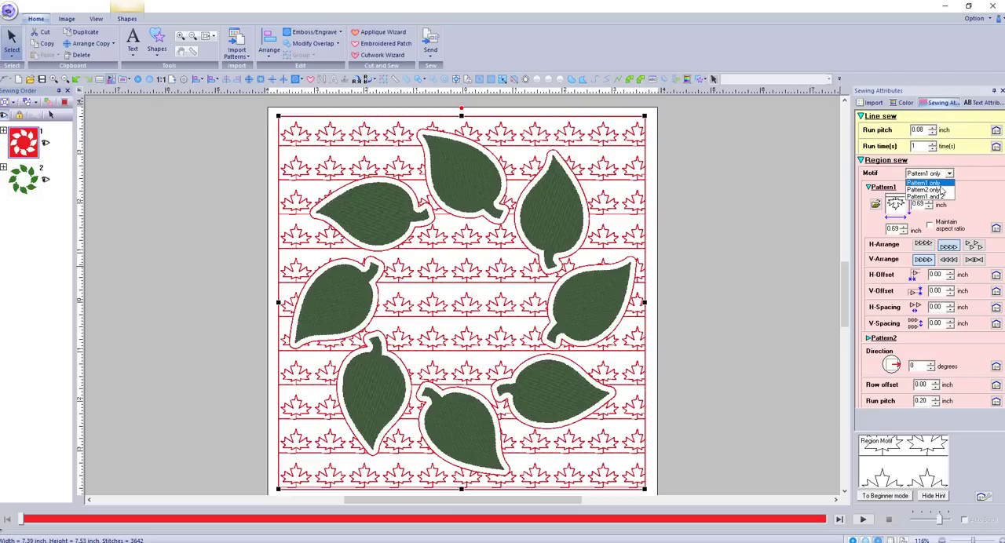
click(936, 196)
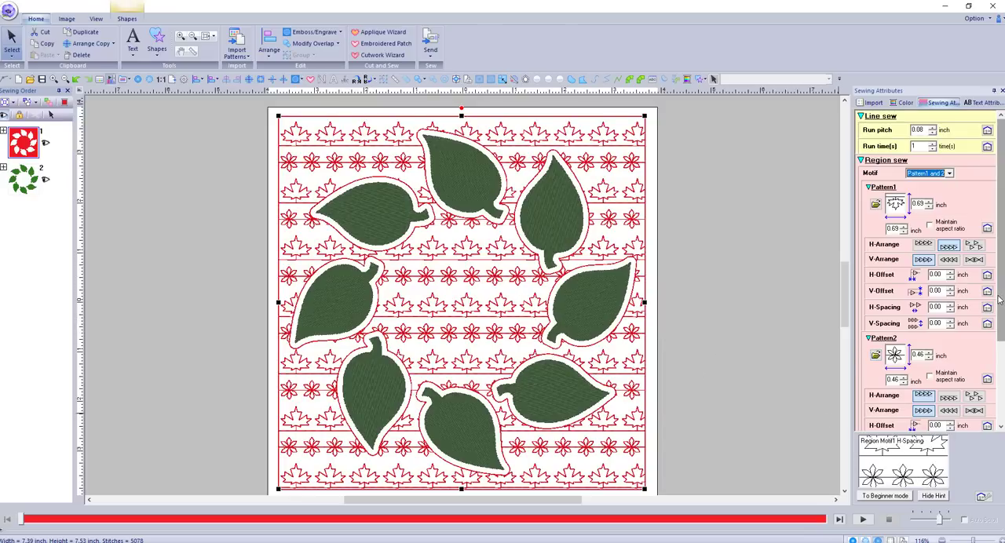
scroll(973, 330, down, 2)
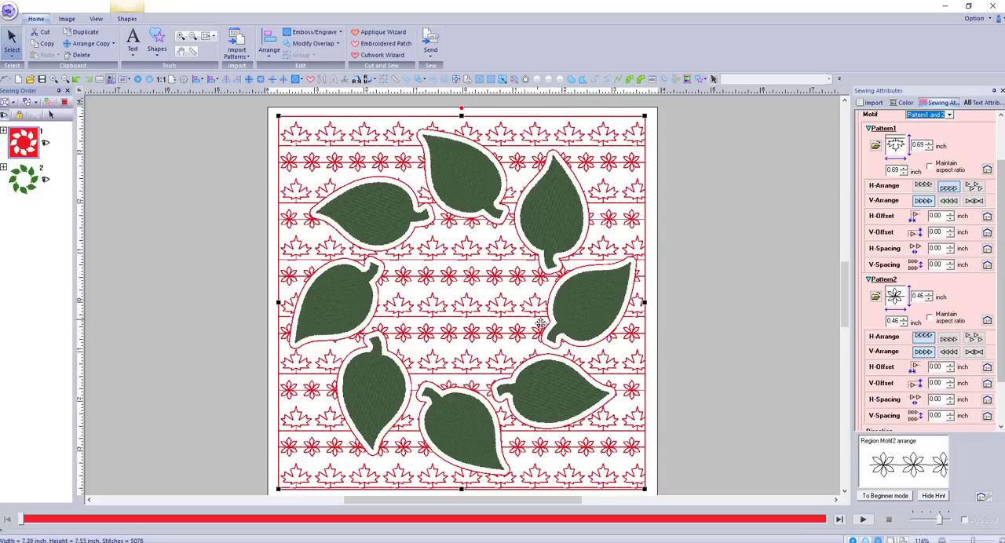
click(972, 338)
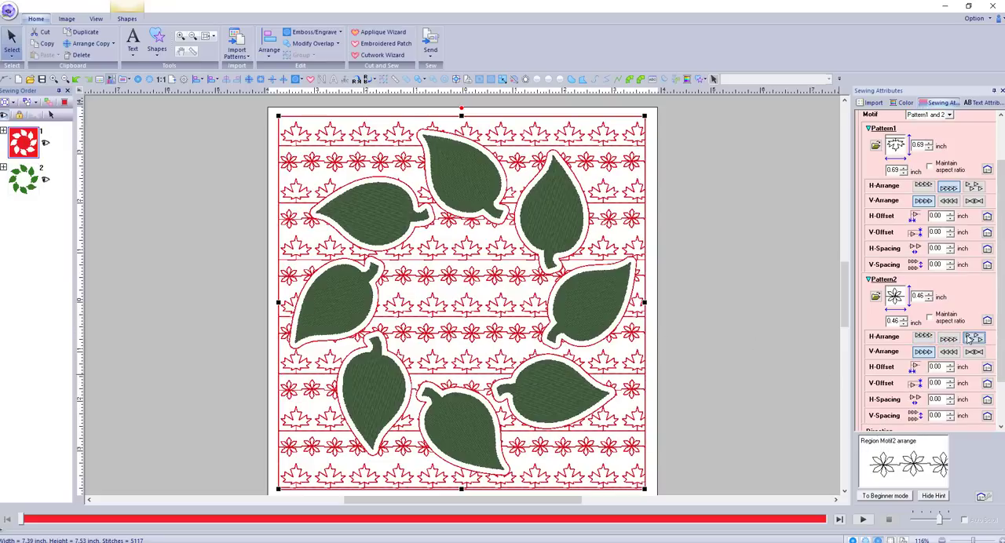
click(949, 339)
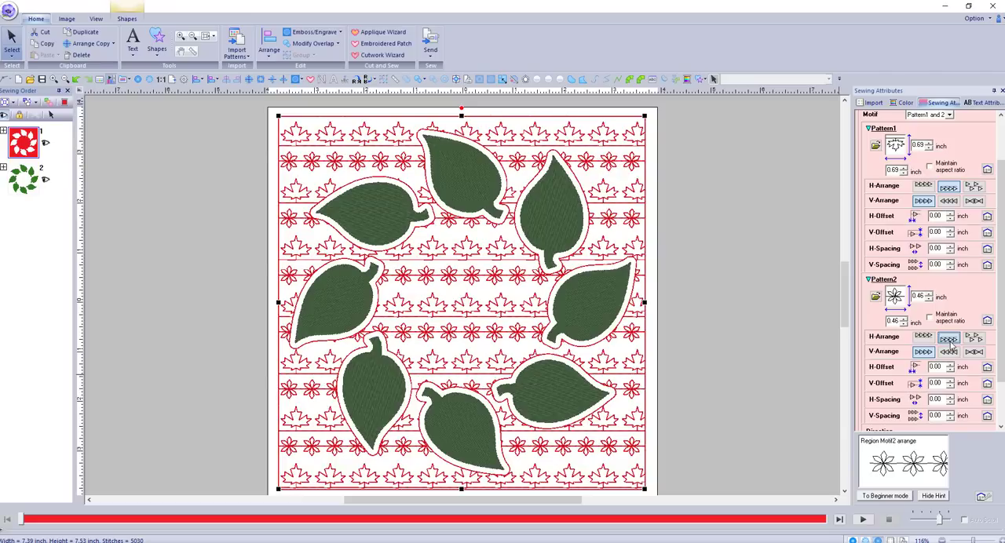
click(926, 339)
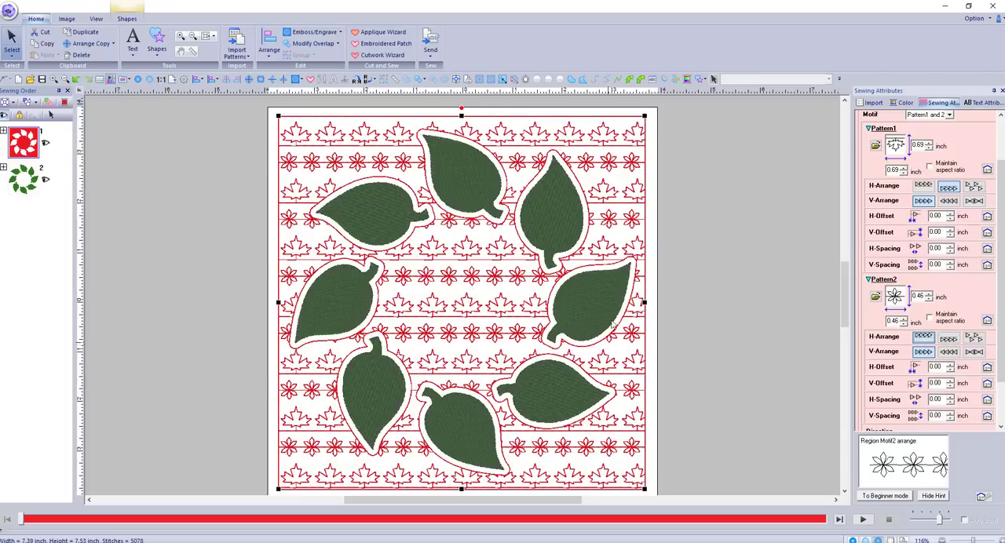
Duplicate the motif-filled background rectangle with its leaf cutouts
click(652, 345)
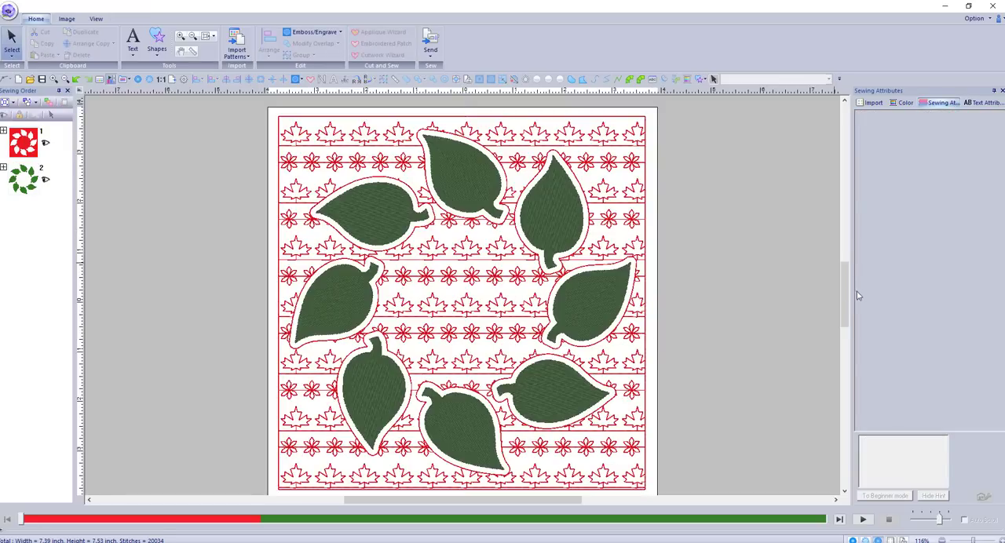
drag(844, 298, 848, 285)
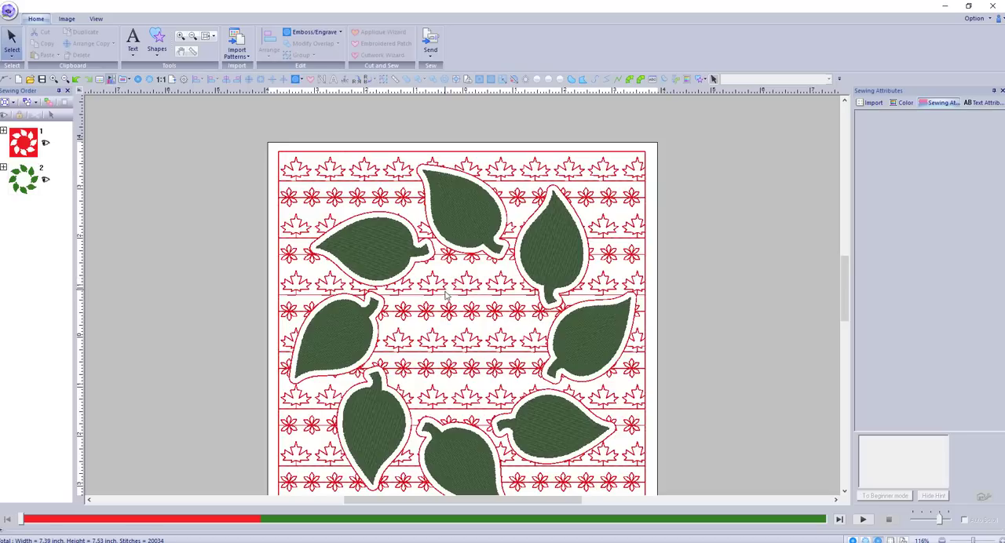
scroll(445, 298, down, 3)
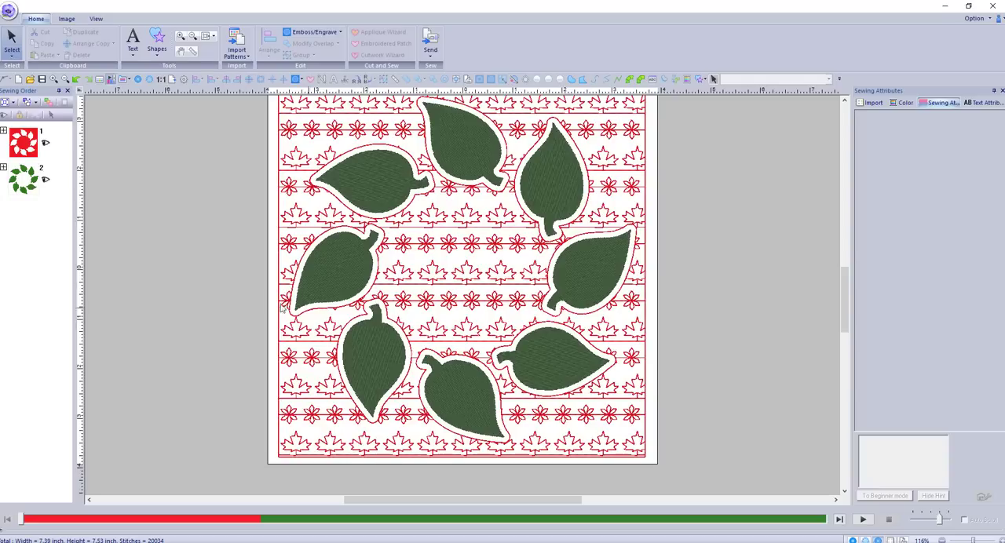
click(279, 146)
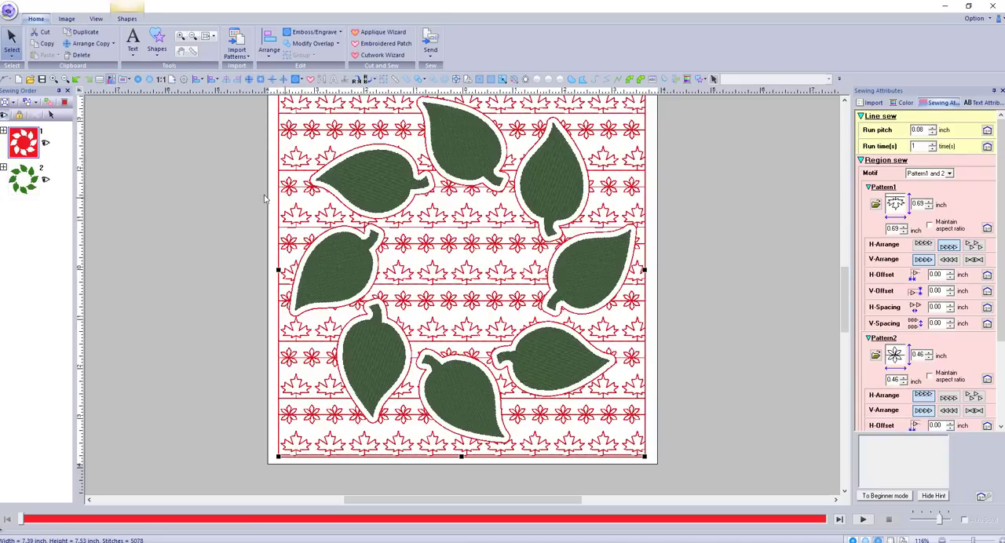
click(86, 32)
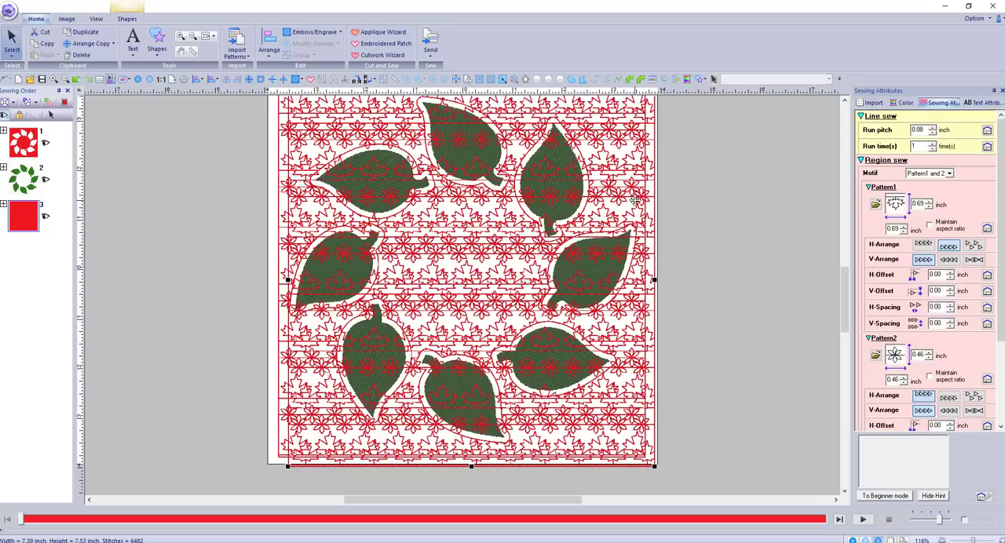
Set the duplicated background rectangle's region to Not Sewn and center it on the design page
right_click(653, 263)
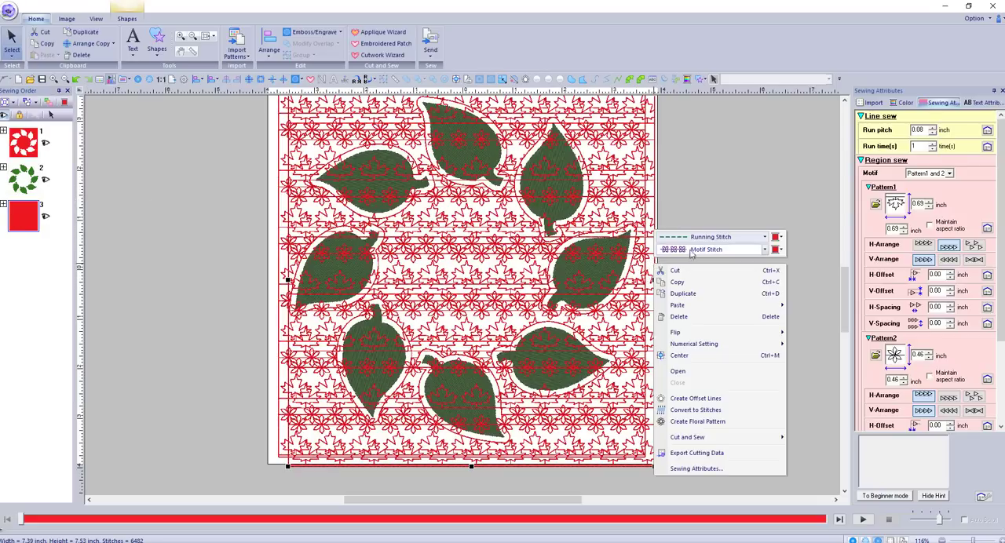
click(764, 249)
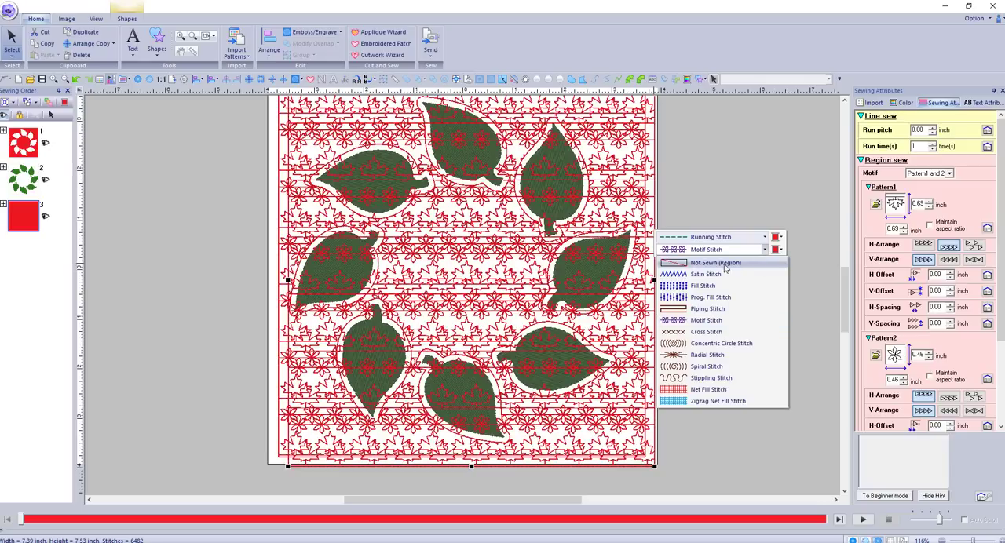
click(745, 262)
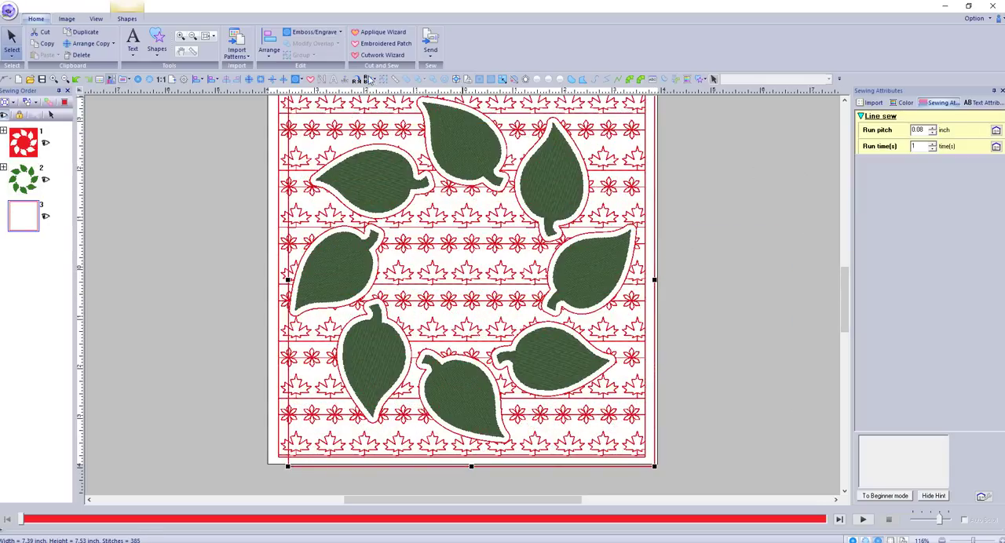
click(456, 83)
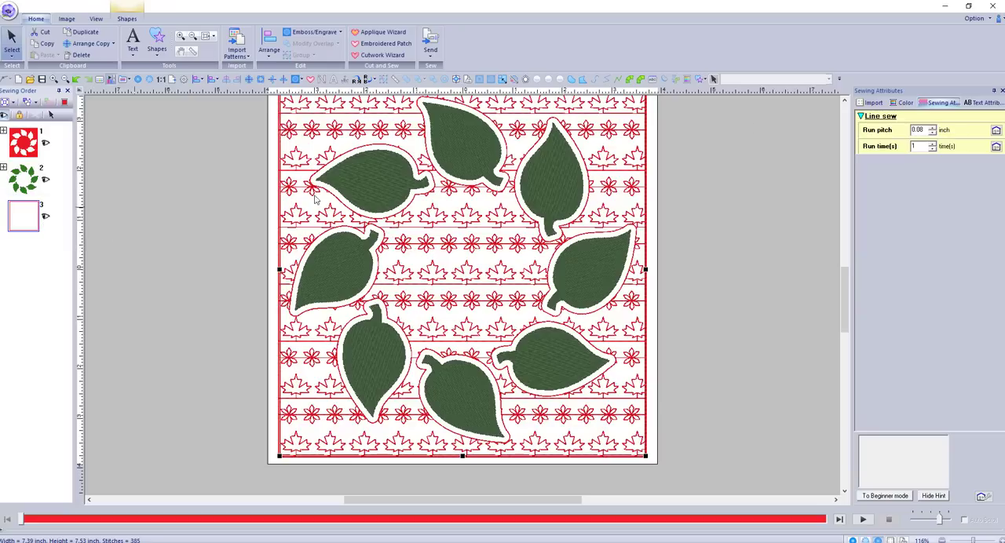
Recolor the duplicated square outline to Mint Green (502) and make it first in the sewing order
click(902, 103)
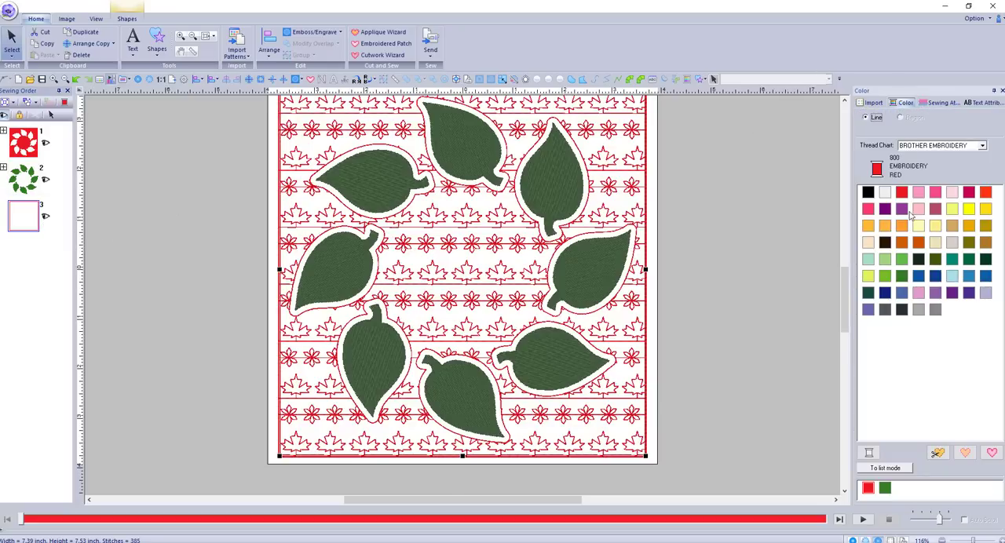
click(908, 258)
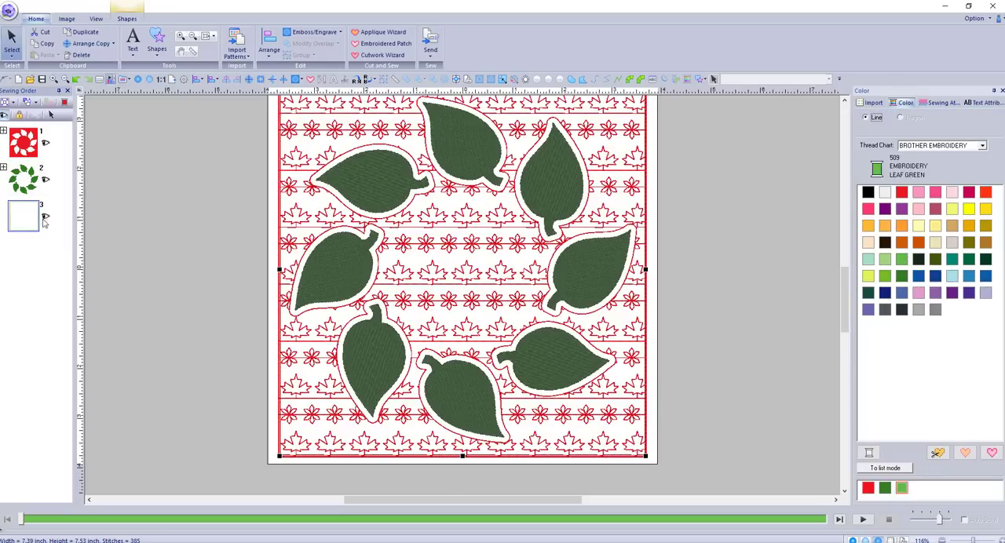
click(885, 259)
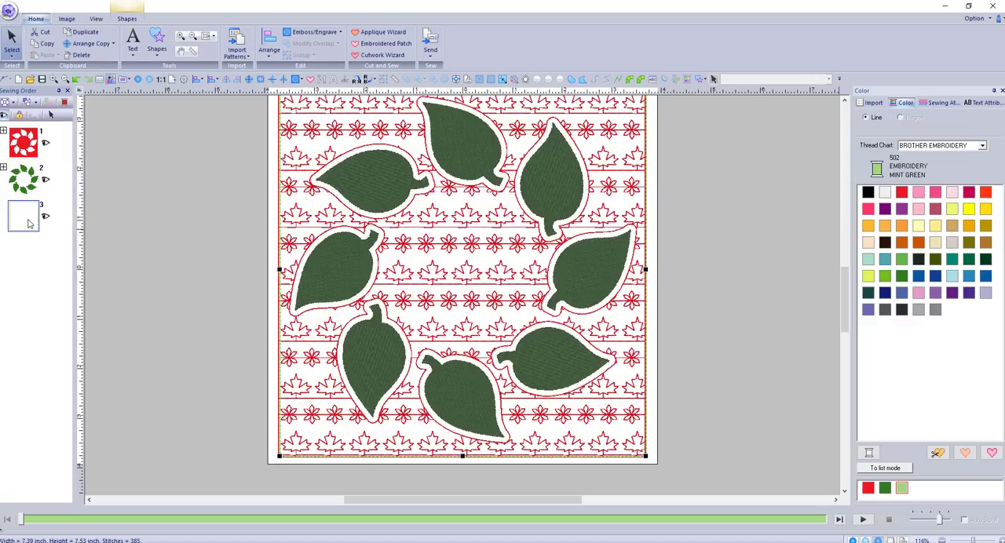
drag(28, 213, 29, 139)
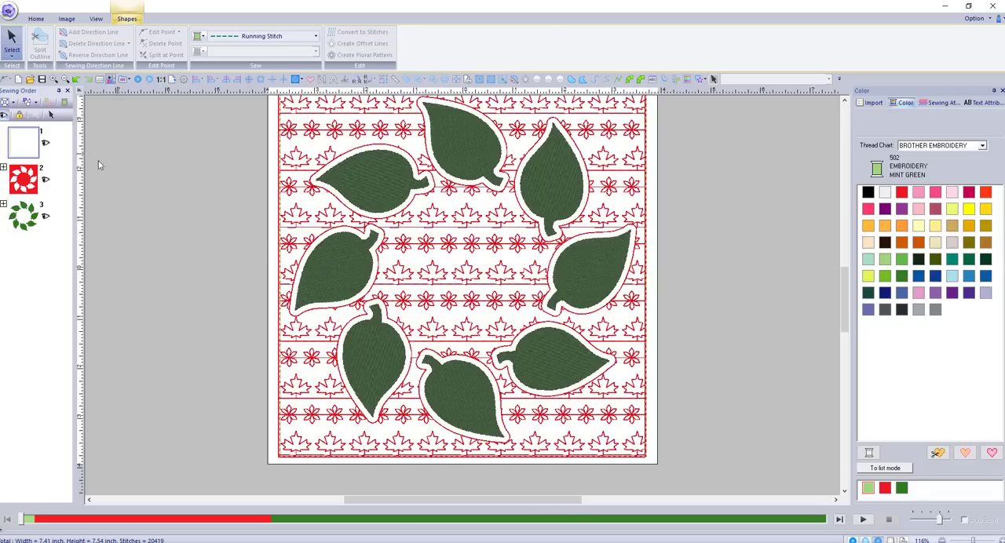
click(101, 291)
Duplicate the mint green square outline, recolor the copy to Silver (005) and place it second in the sewing order
key(Tab)
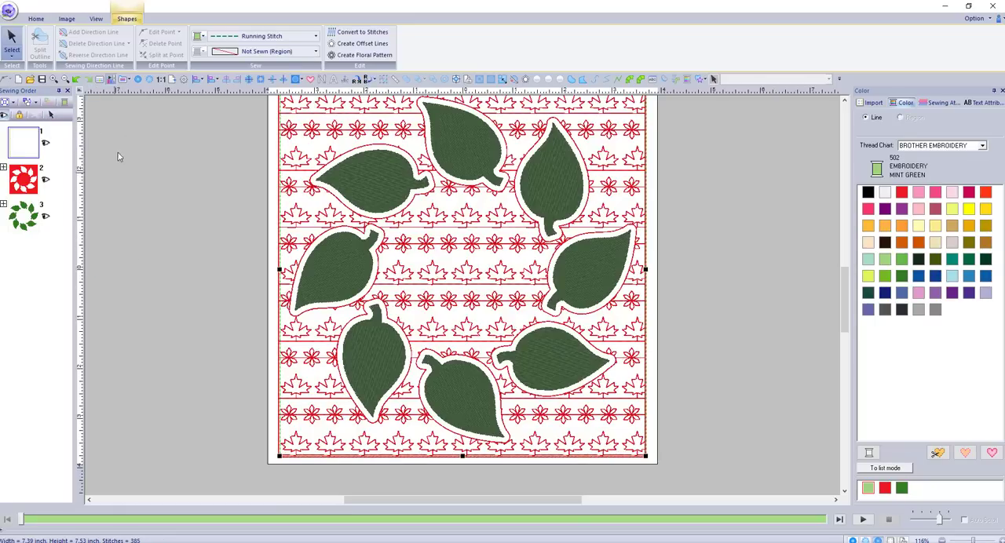
click(36, 18)
click(83, 32)
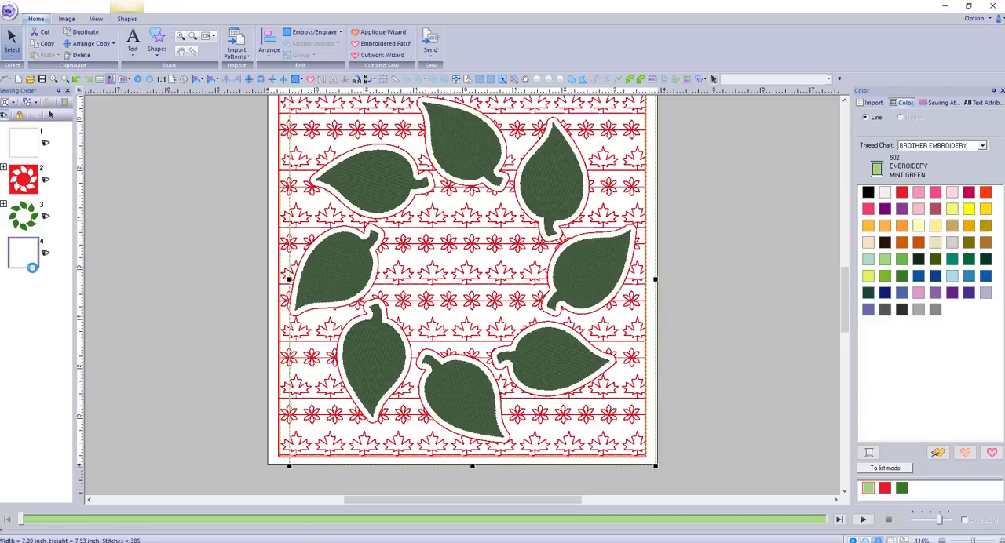
click(918, 311)
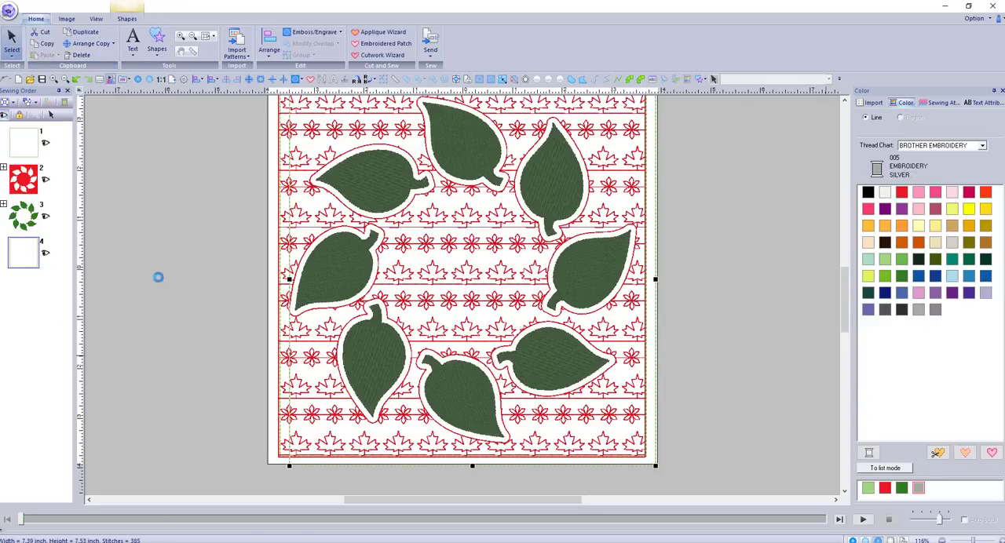
drag(33, 260, 31, 174)
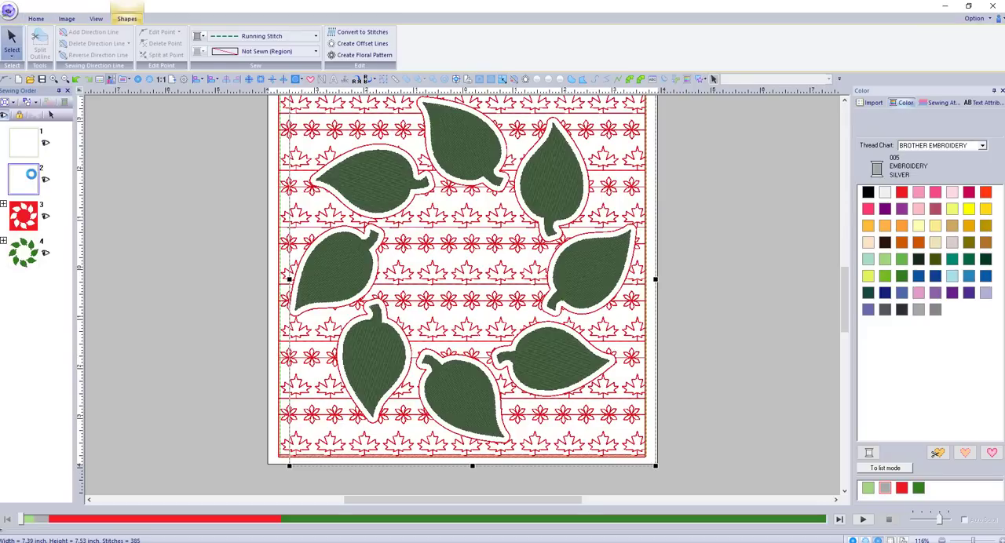
Choose Running Stitch as the silver square outline's line type and center the outline on the design page
click(469, 310)
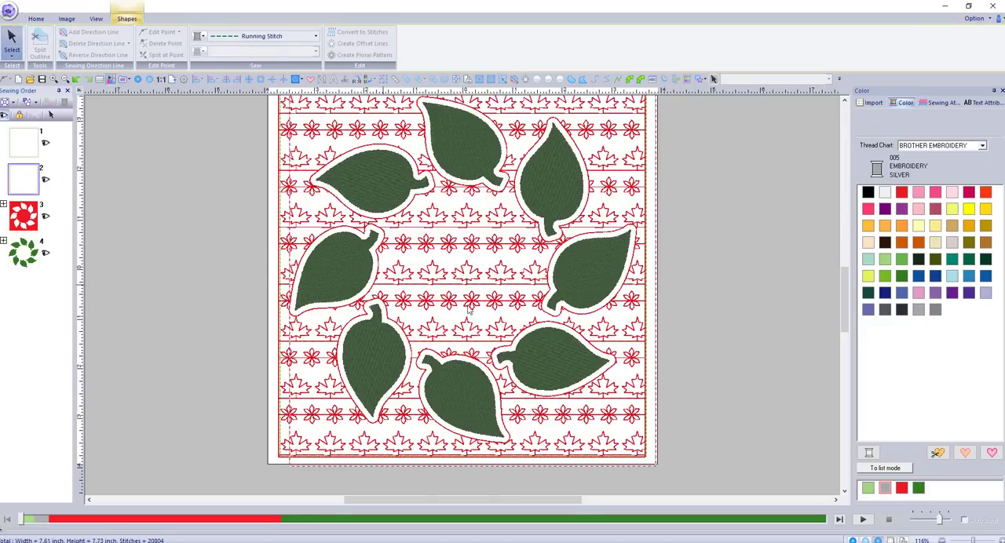
click(271, 36)
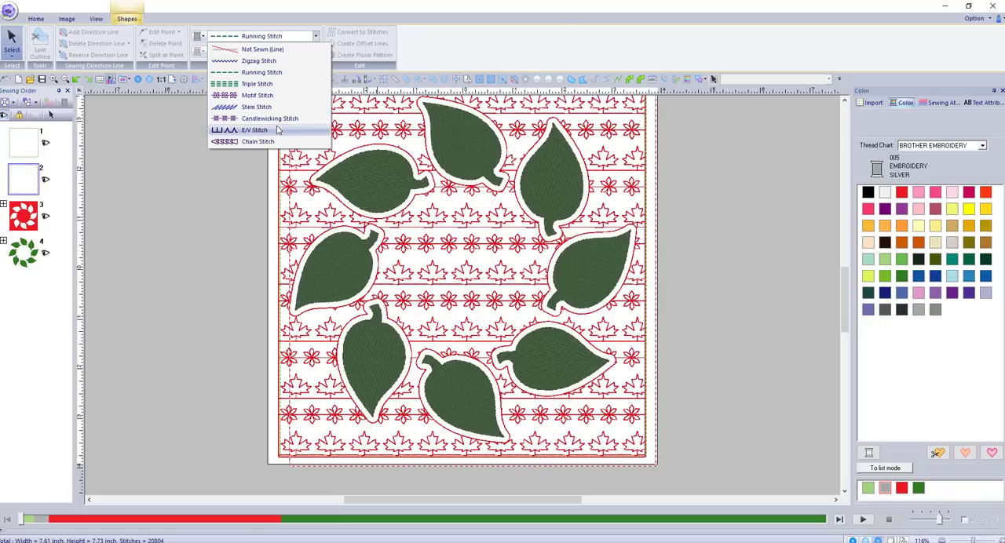
click(267, 72)
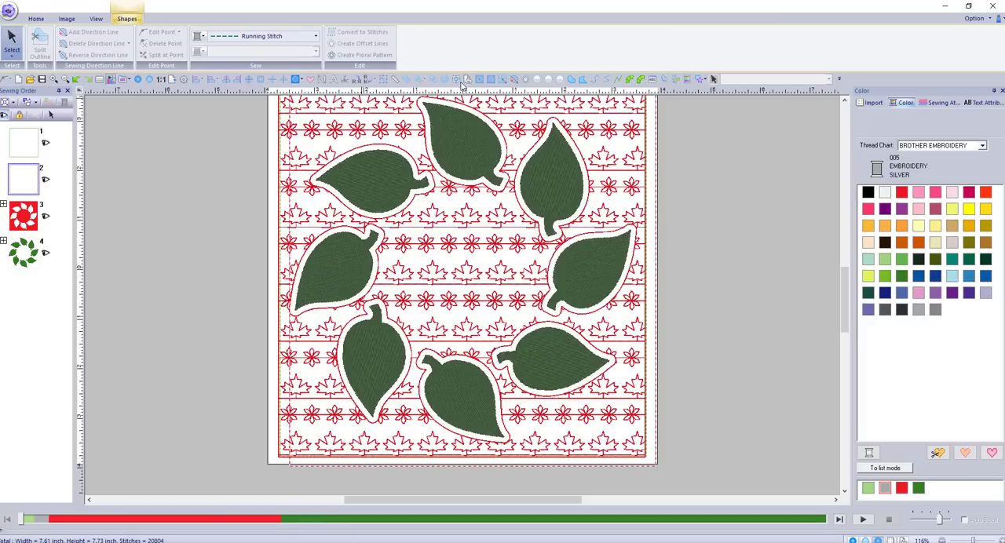
click(53, 115)
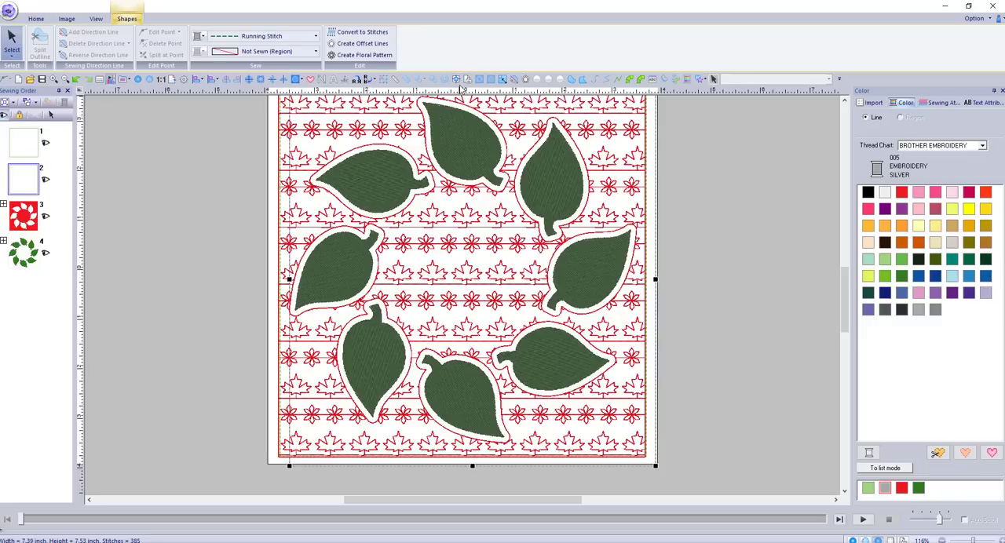
click(457, 82)
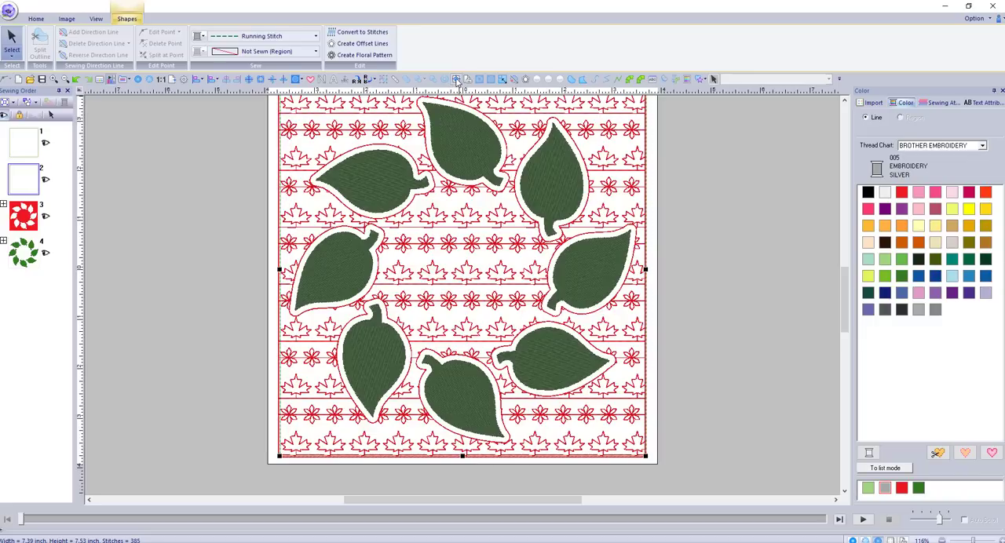
click(55, 326)
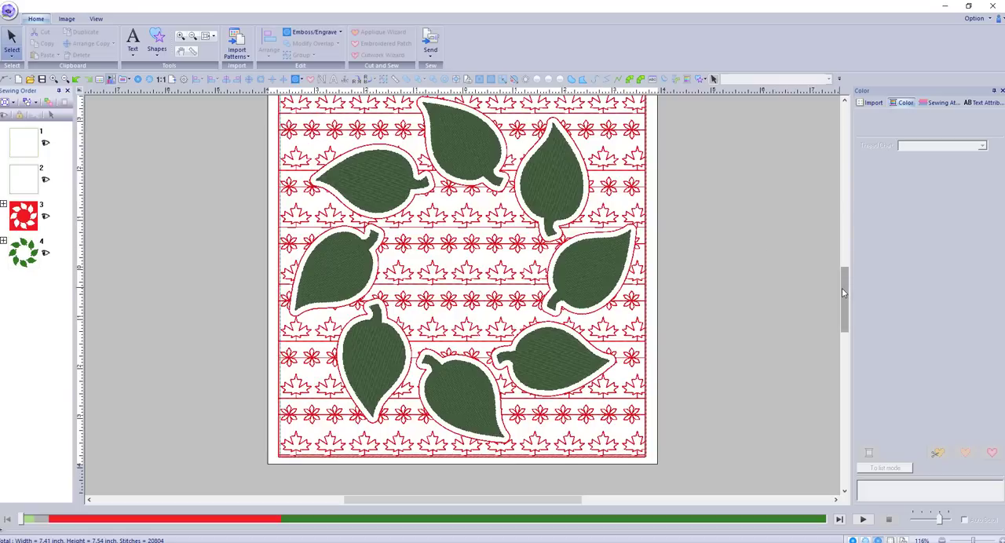
Change the topmost leaf's region sew type to Prog. Fill Stitch
scroll(842, 285, up, 1)
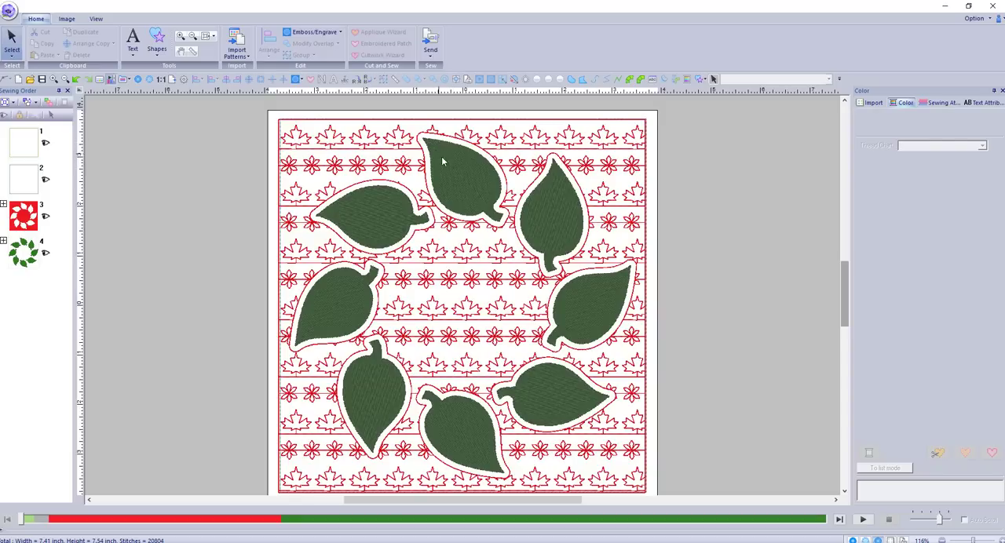
click(472, 184)
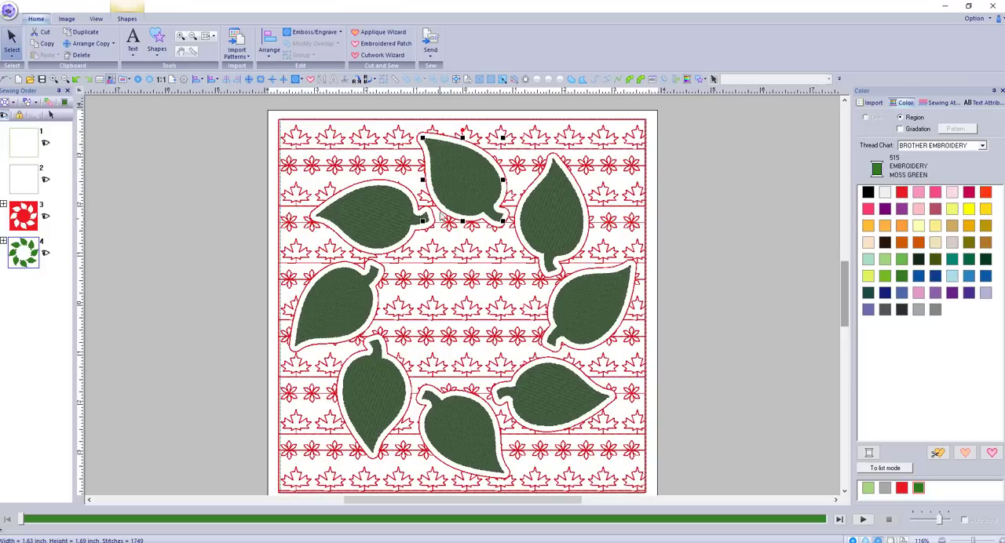
right_click(452, 179)
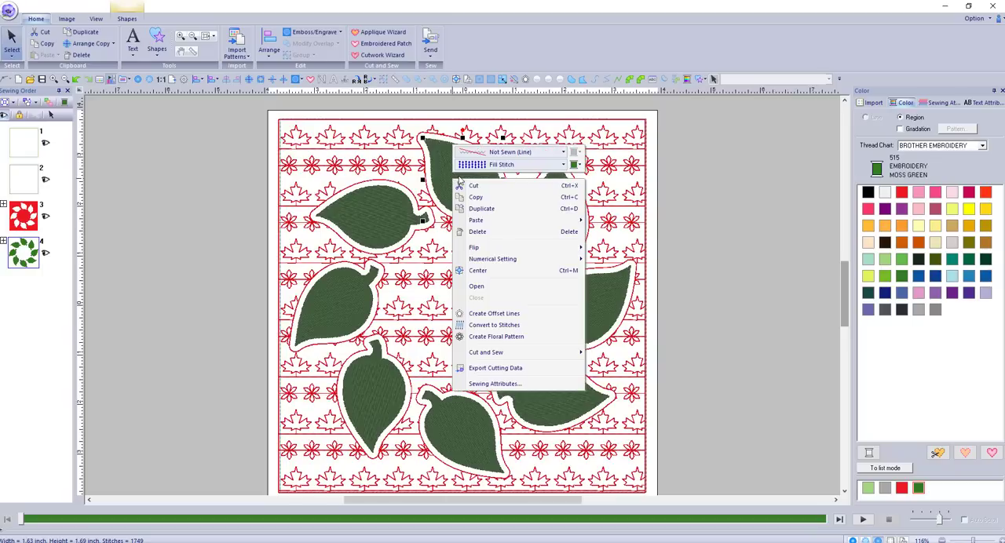
click(499, 168)
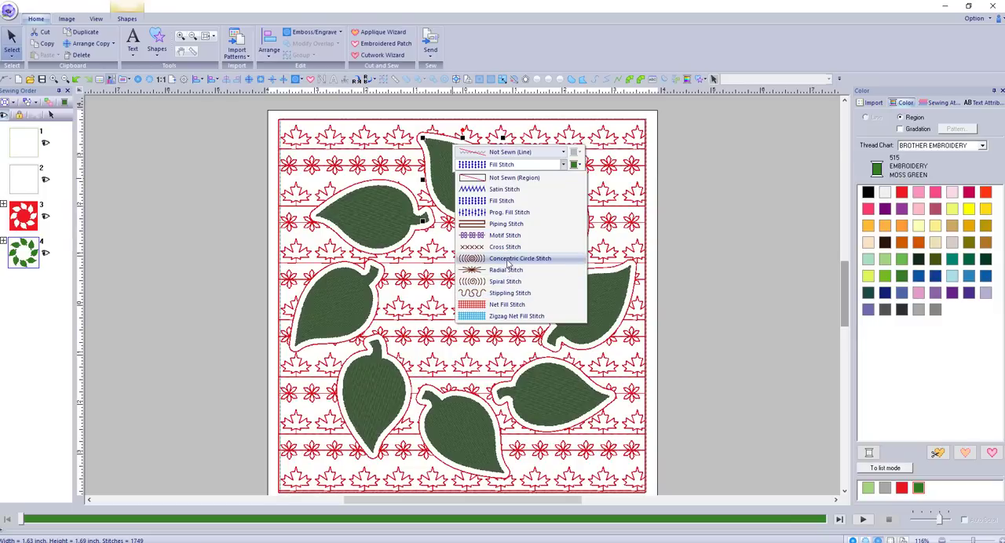
click(509, 213)
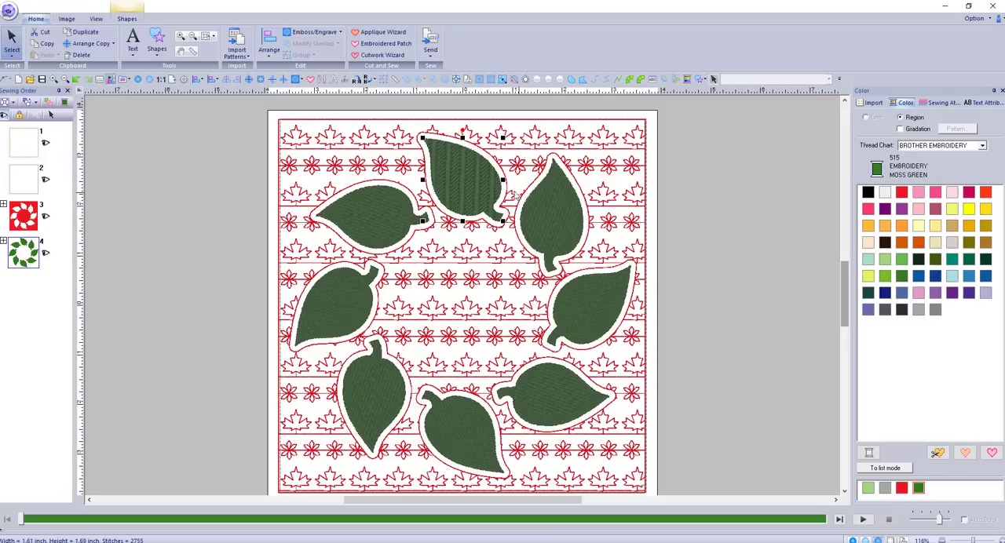
Rotate the topmost leaf's programmable fill pattern direction to 334 degrees
click(921, 110)
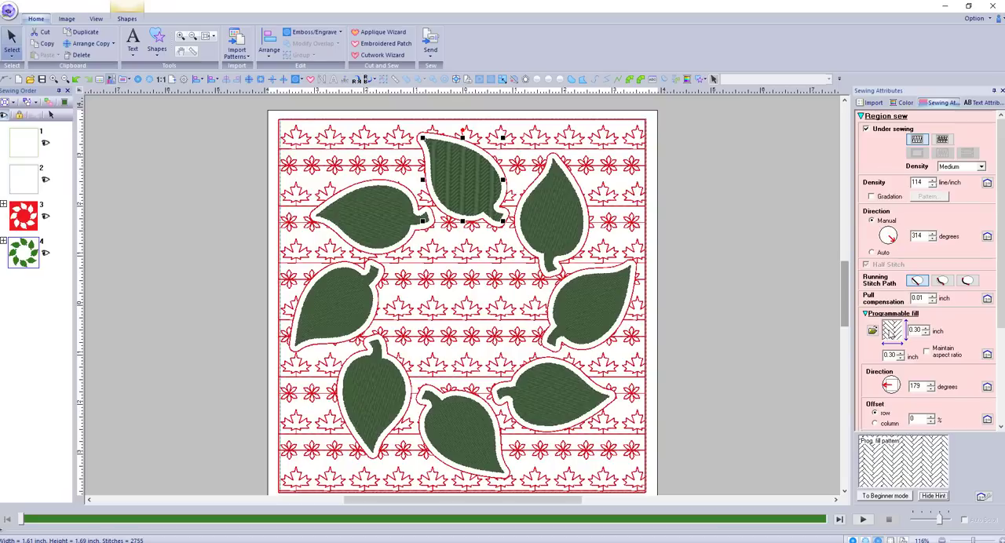
drag(886, 385, 892, 377)
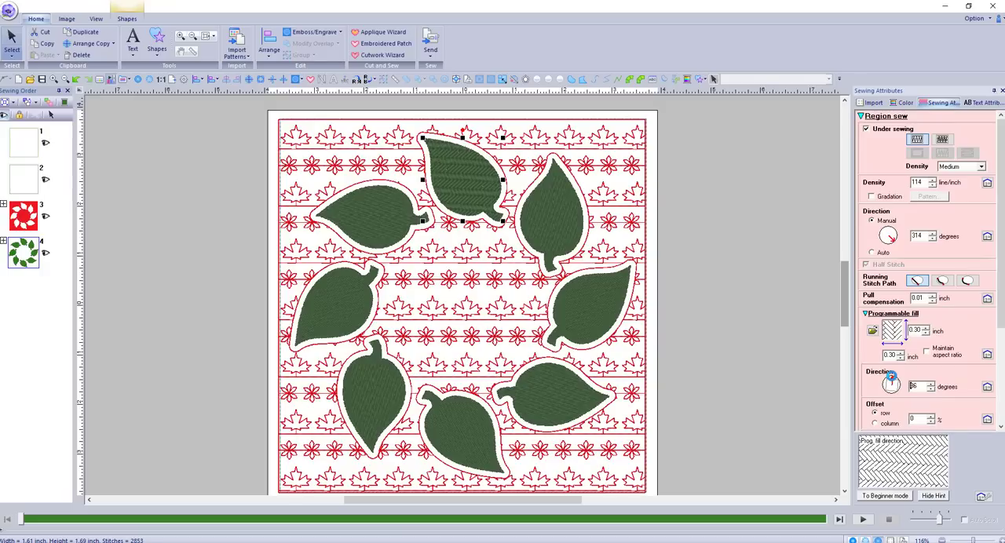
drag(893, 380, 906, 391)
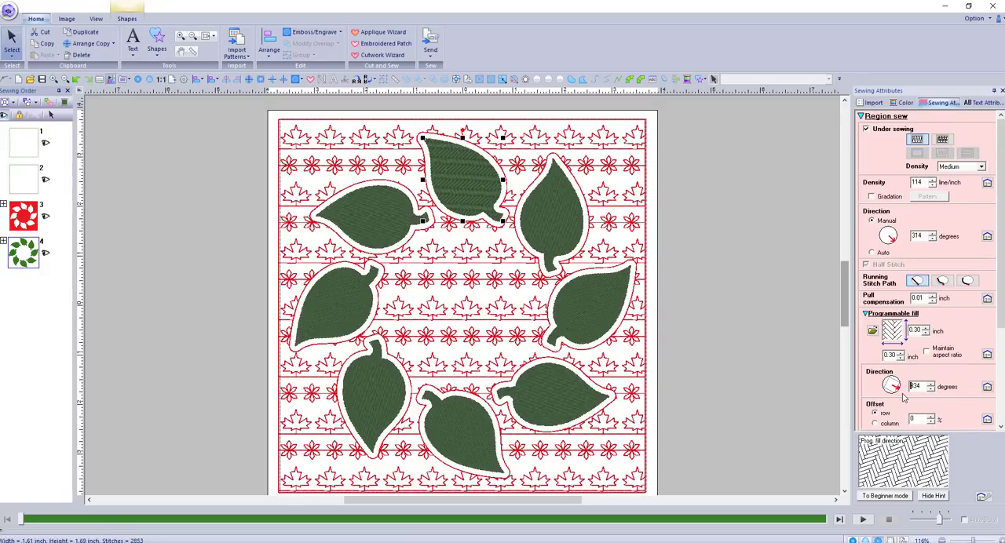
key(Return)
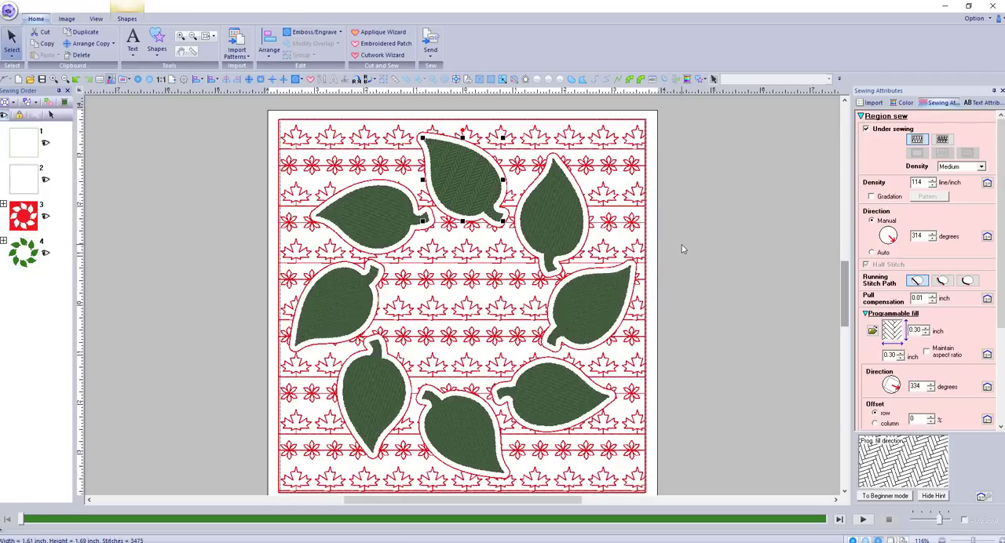
Change the region sew type of the next leaf clockwise from the topmost one to Prog. Fill Stitch
click(570, 227)
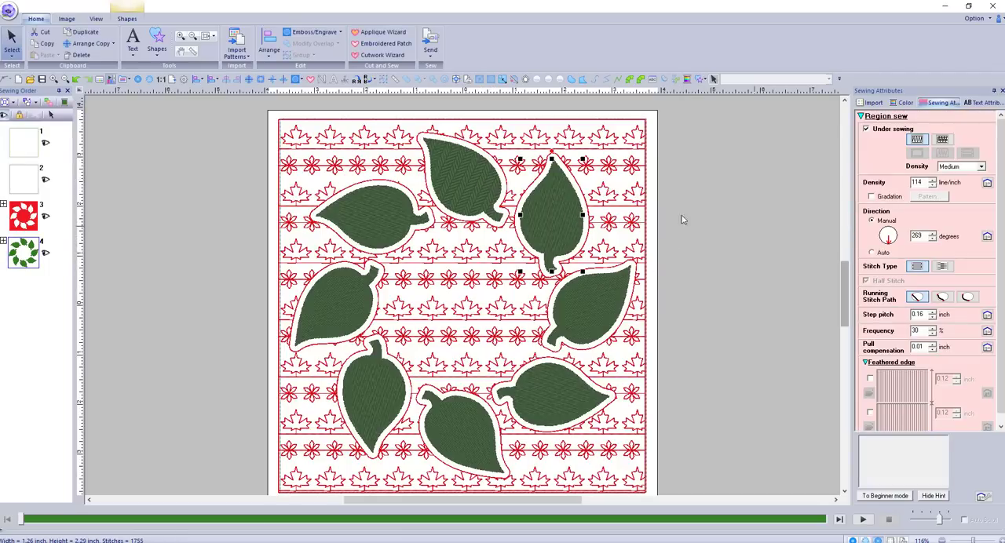
right_click(571, 213)
click(614, 202)
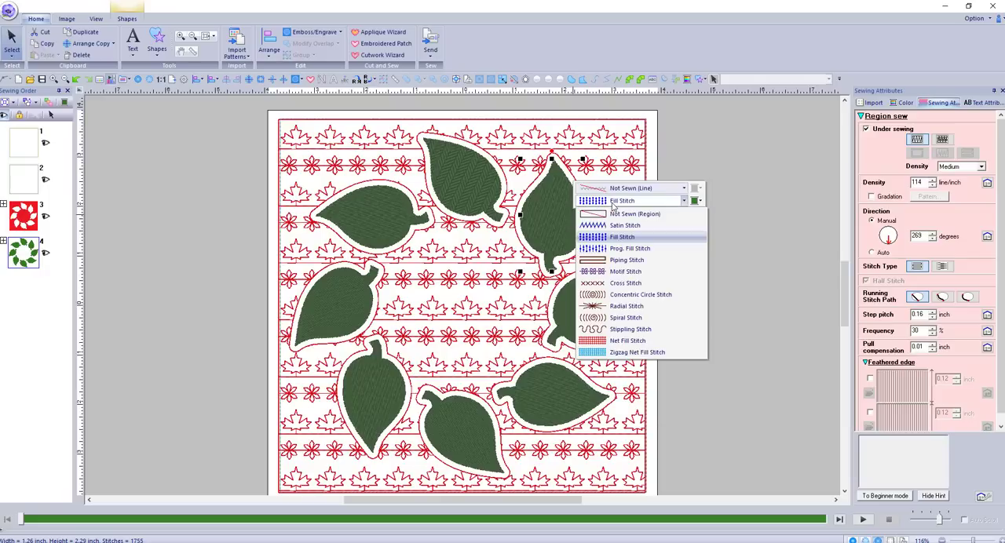
click(645, 251)
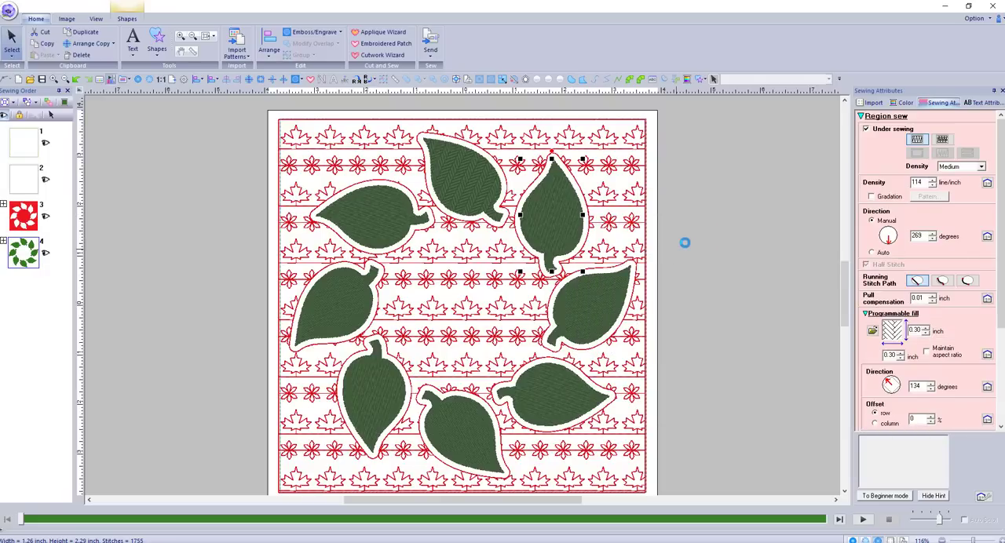
Apply the wave2 pattern to the selected leaf's programmable fill and rotate the pattern direction to 67 degrees
click(872, 332)
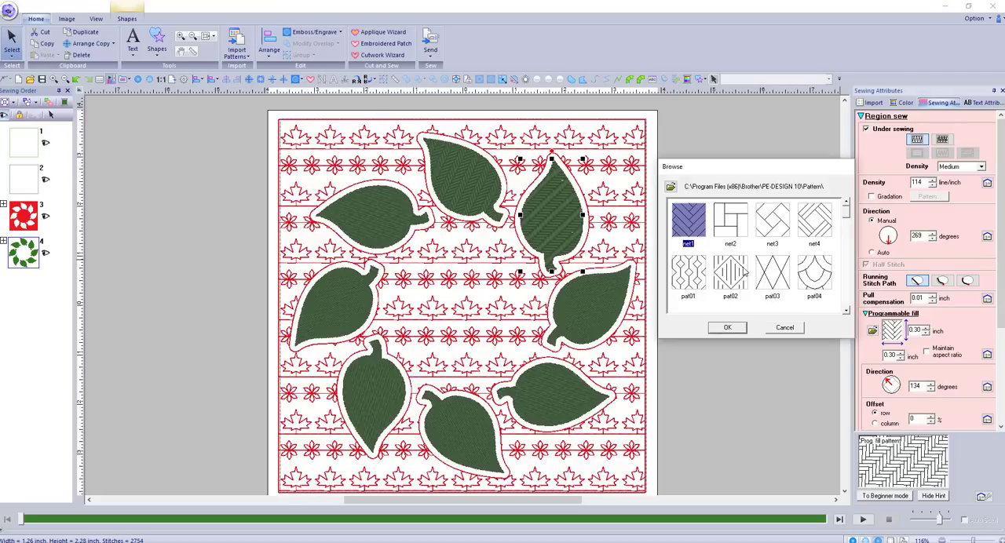
scroll(765, 271, down, 1)
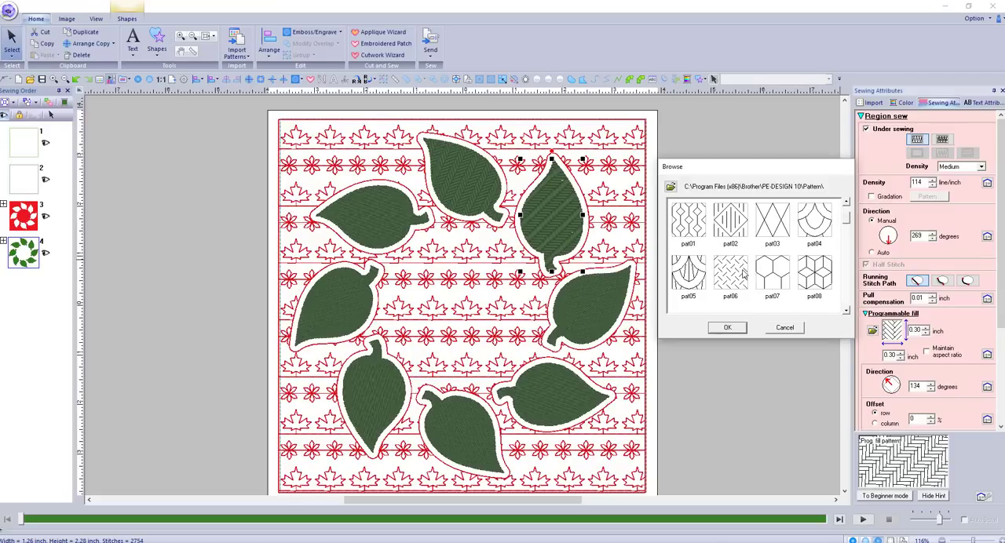
scroll(742, 272, down, 1)
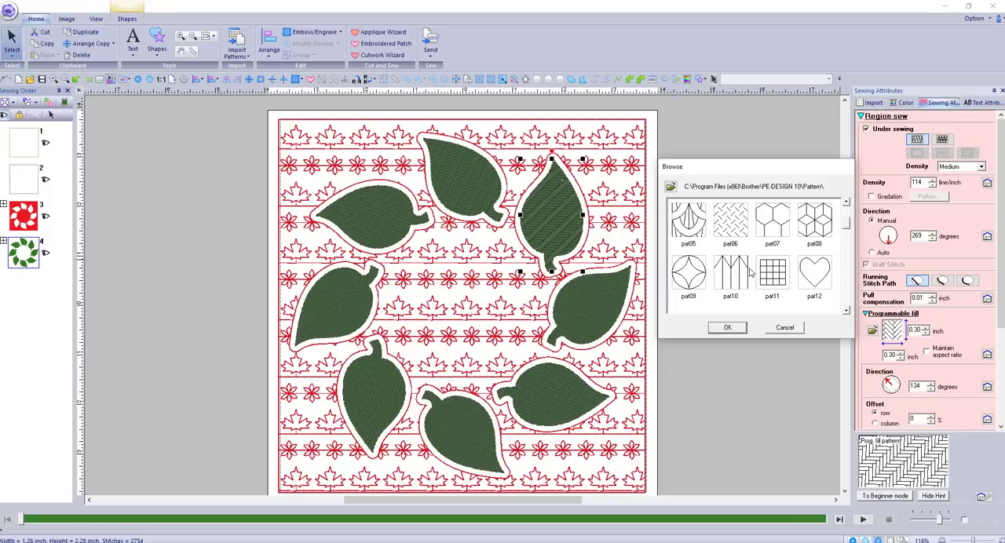
scroll(742, 271, down, 1)
scroll(732, 269, down, 1)
scroll(716, 271, down, 3)
scroll(716, 274, down, 8)
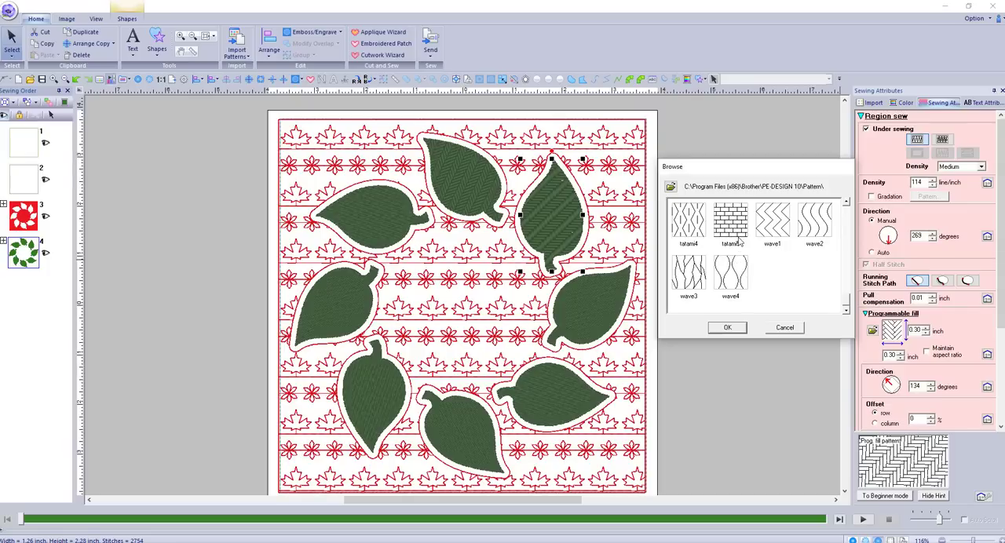
click(817, 228)
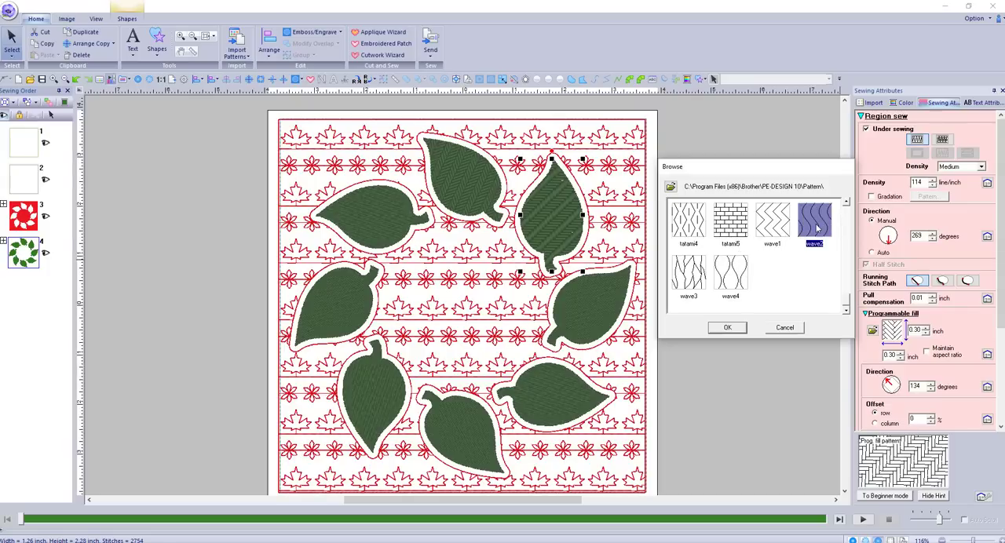
click(727, 328)
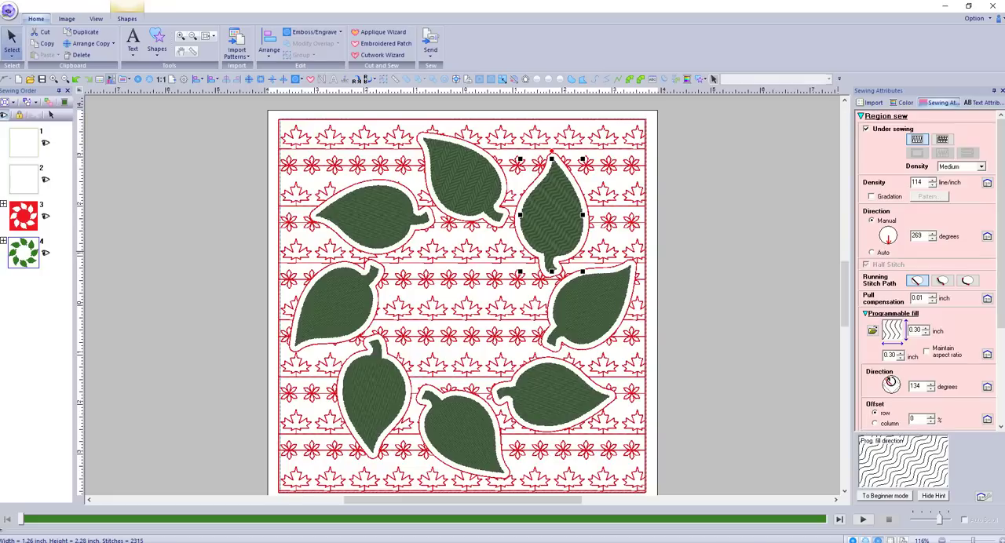
click(892, 381)
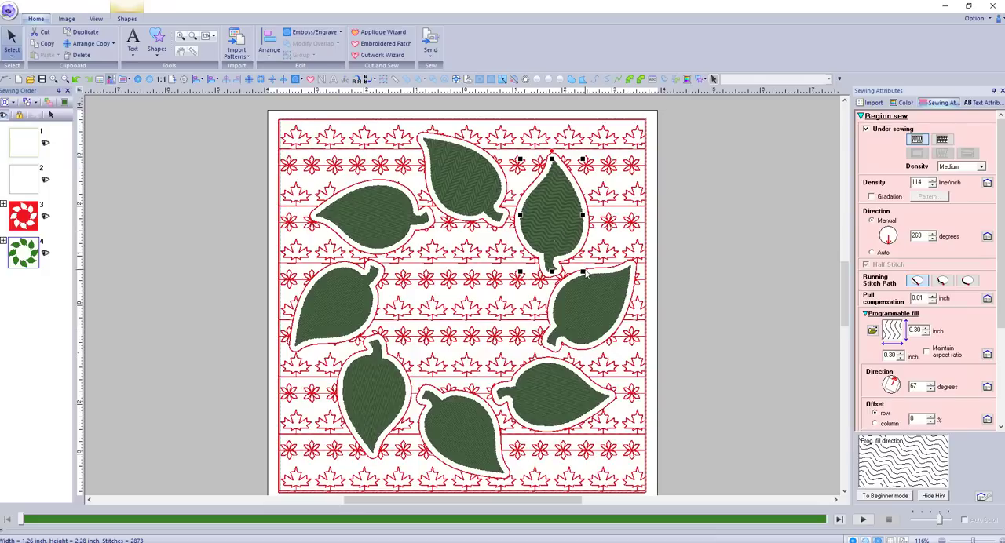
Change the line sew type of the next leaf clockwise from the wave-filled one to Motif Stitch
click(610, 321)
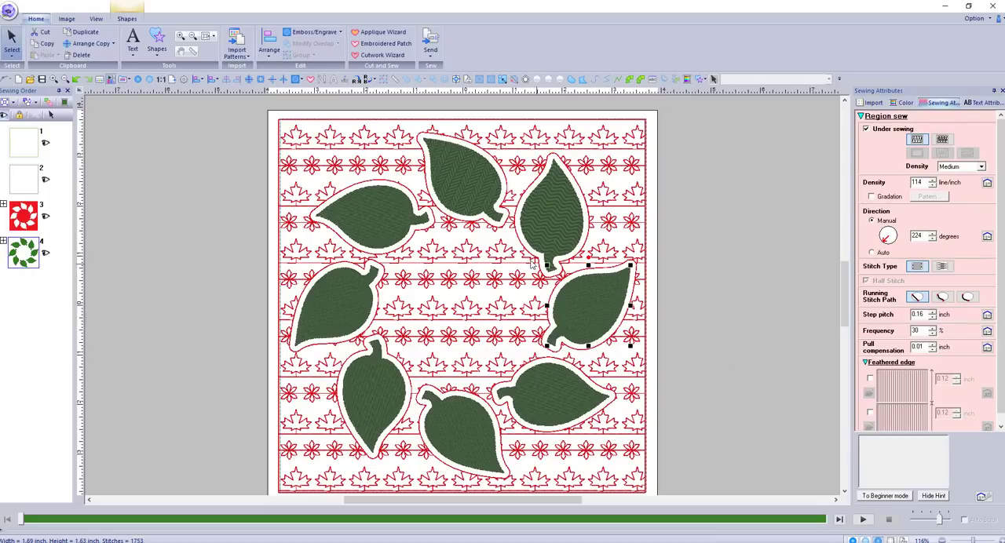
right_click(589, 303)
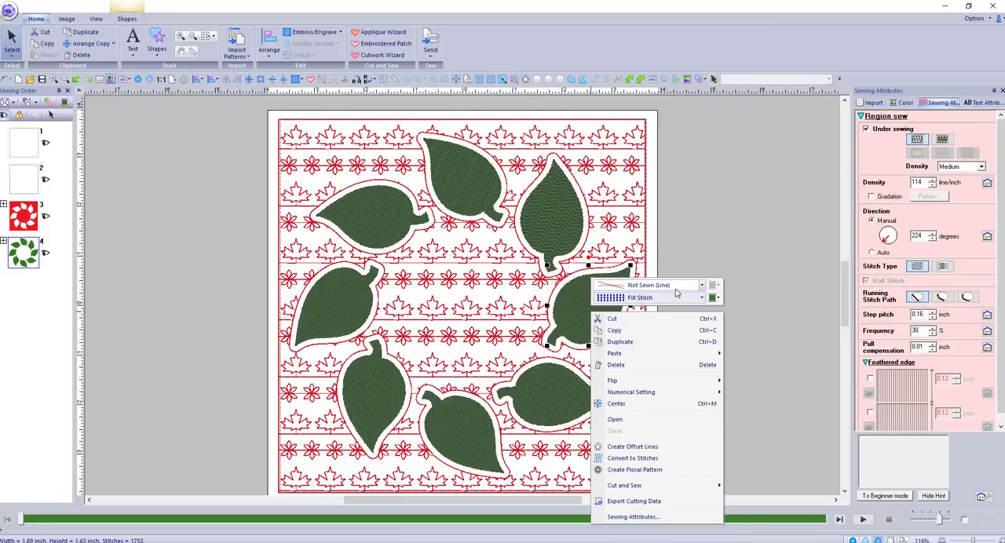
click(702, 285)
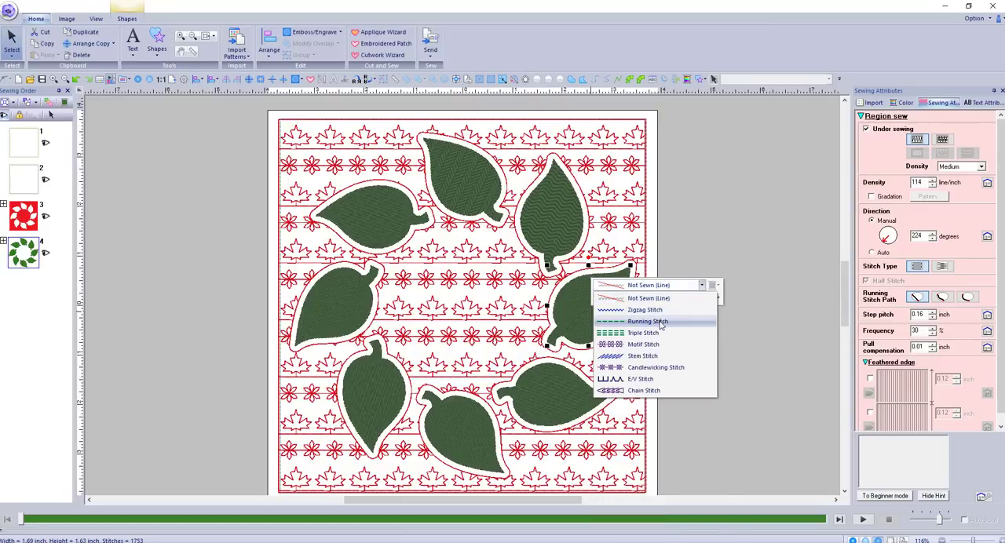
click(654, 345)
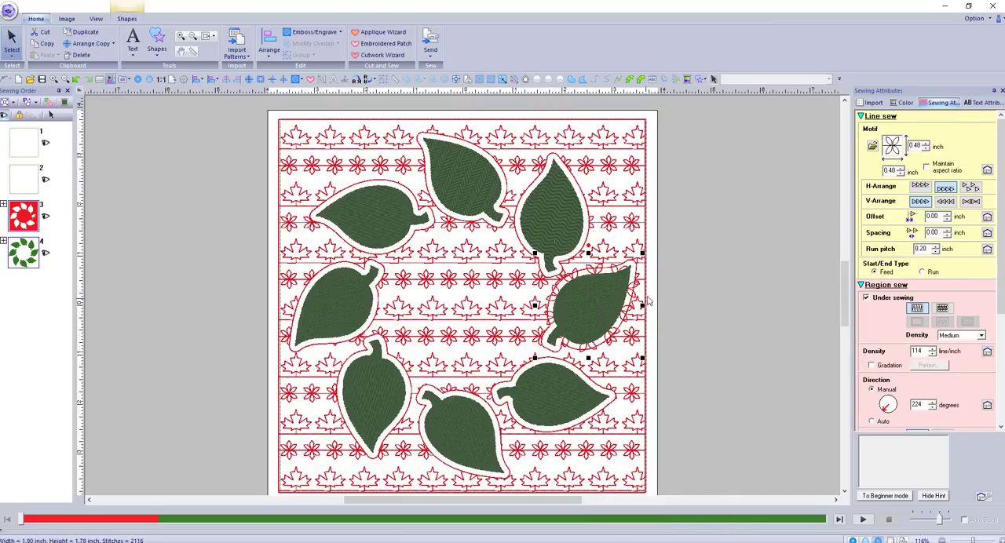
Choose motif030 as the motif pattern for that leaf's outline
click(874, 148)
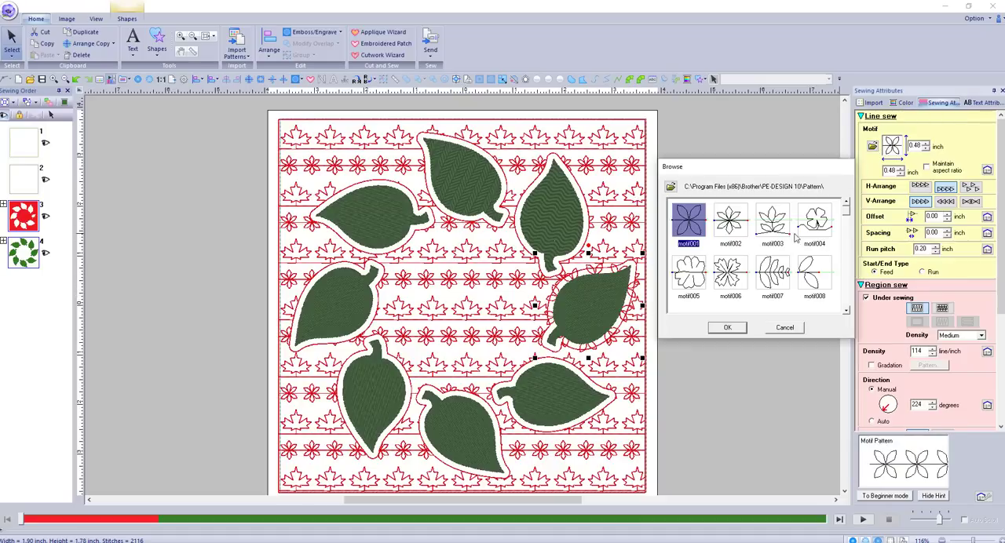
scroll(750, 270, down, 2)
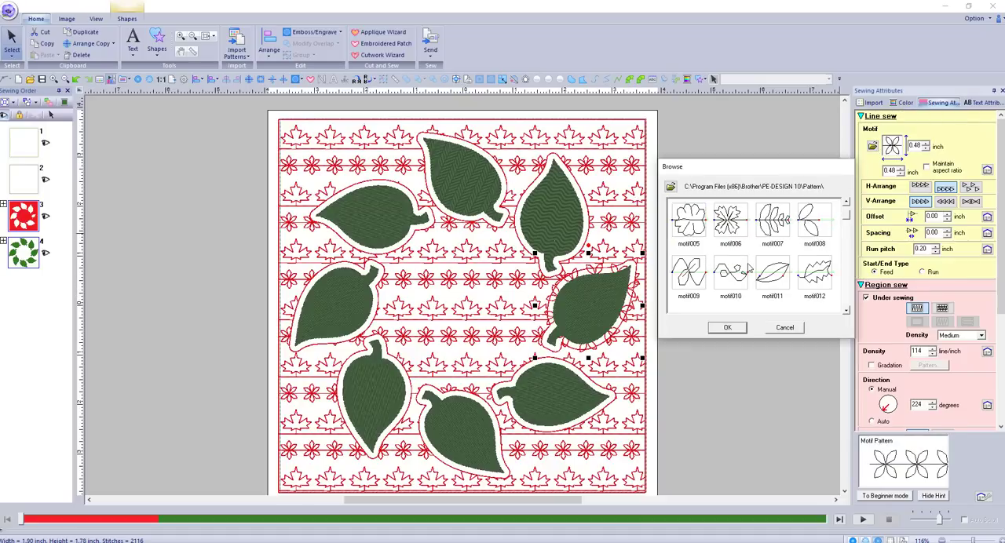
scroll(750, 269, down, 2)
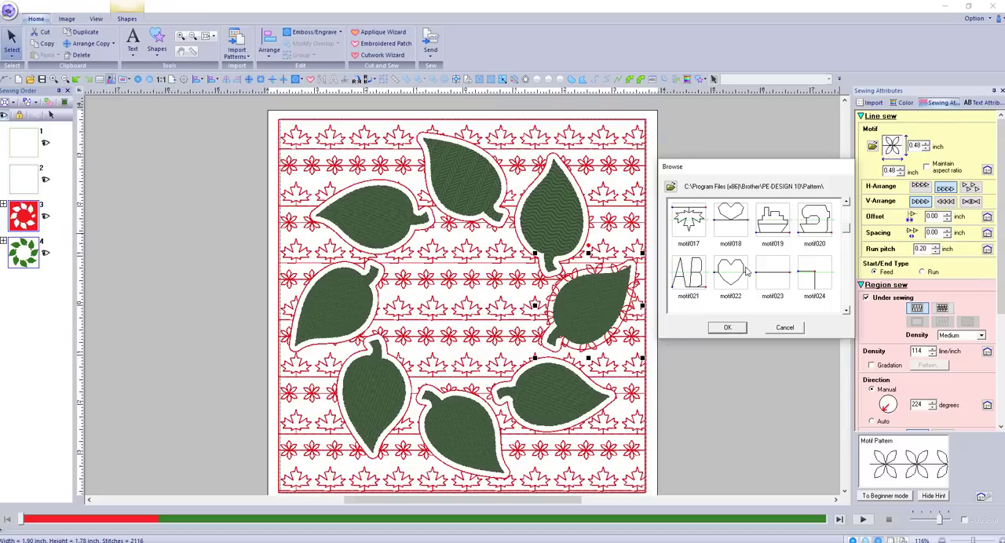
scroll(739, 272, down, 1)
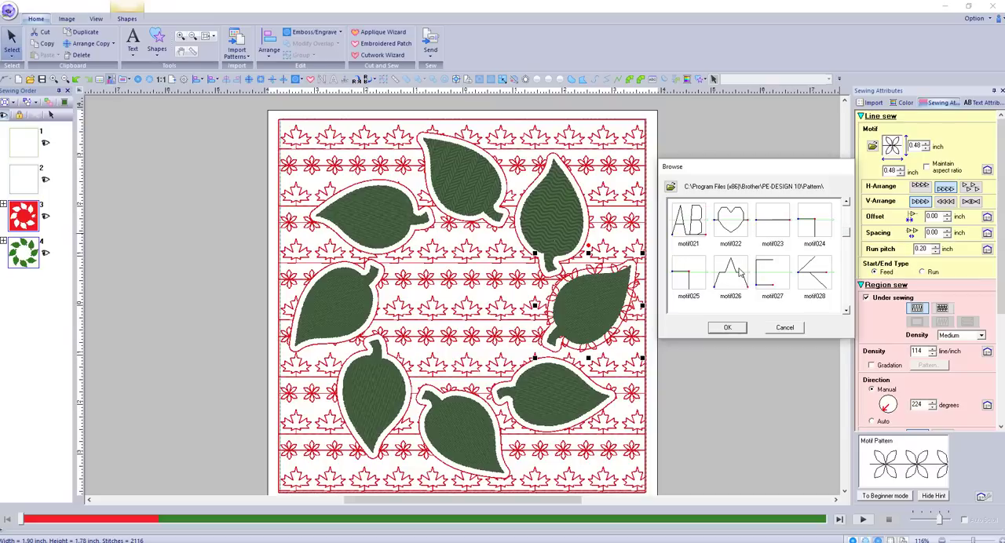
scroll(738, 271, down, 1)
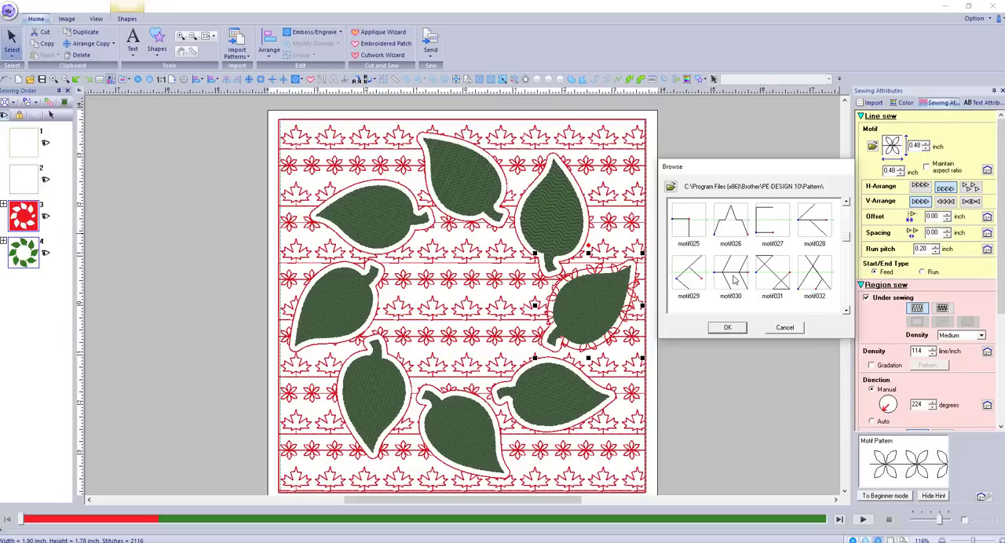
click(734, 280)
click(727, 327)
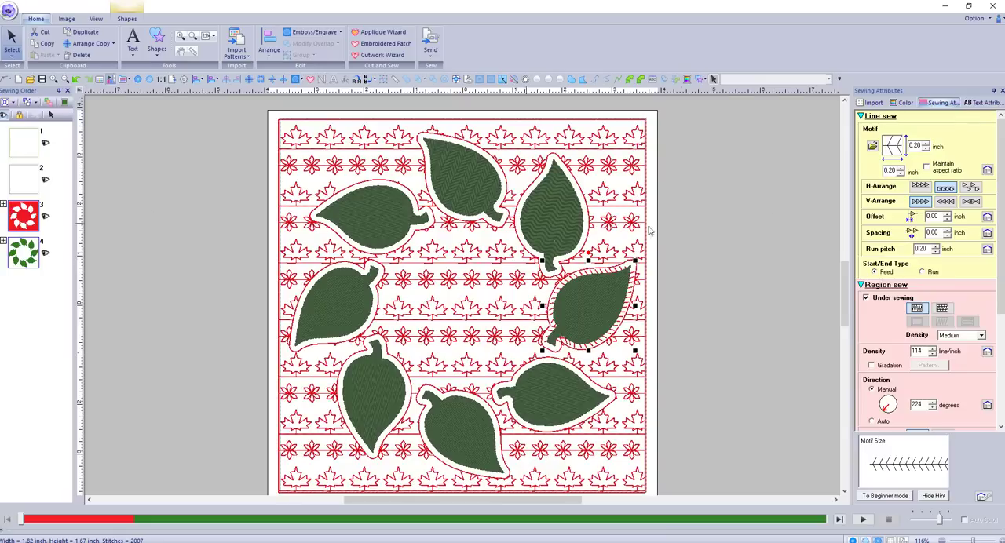
click(903, 103)
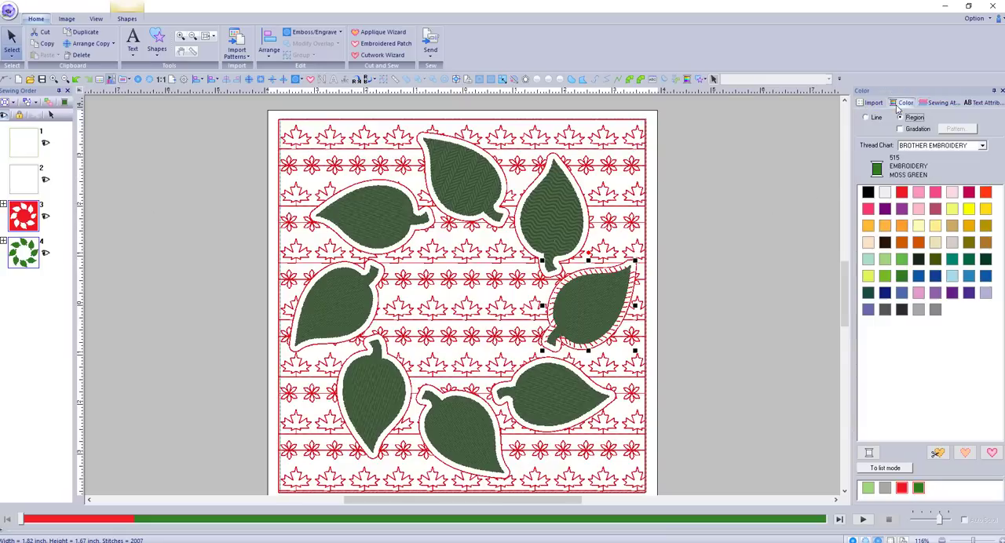
click(884, 259)
key(ctrl+z)
Recolor the leaf's red motif-stitch outline to a medium green lighter than the moss green fill
right_click(607, 268)
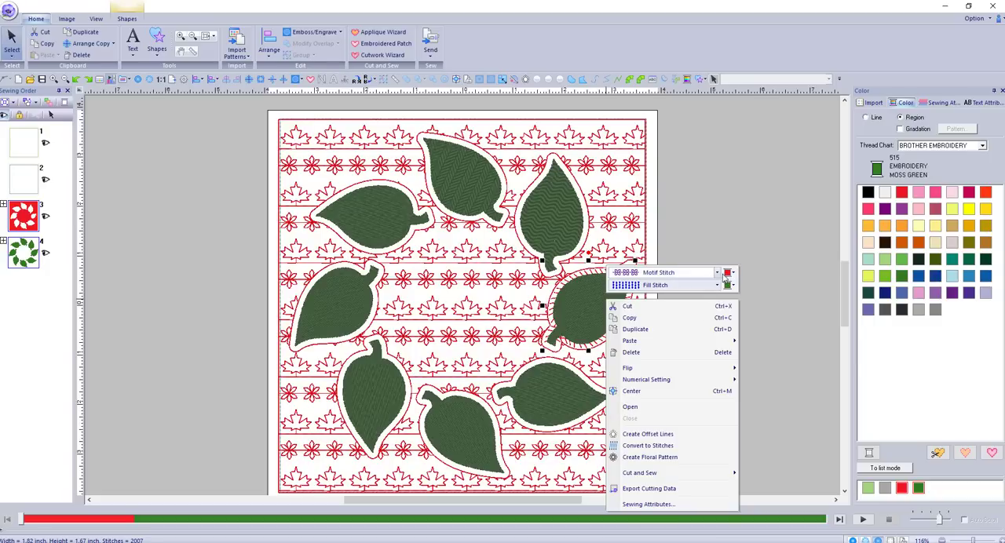
click(725, 273)
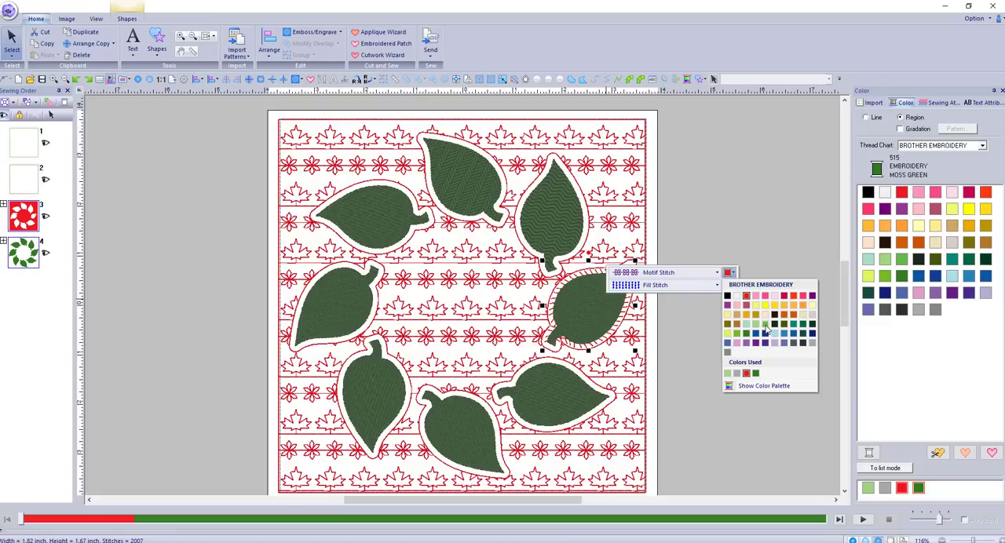
click(766, 325)
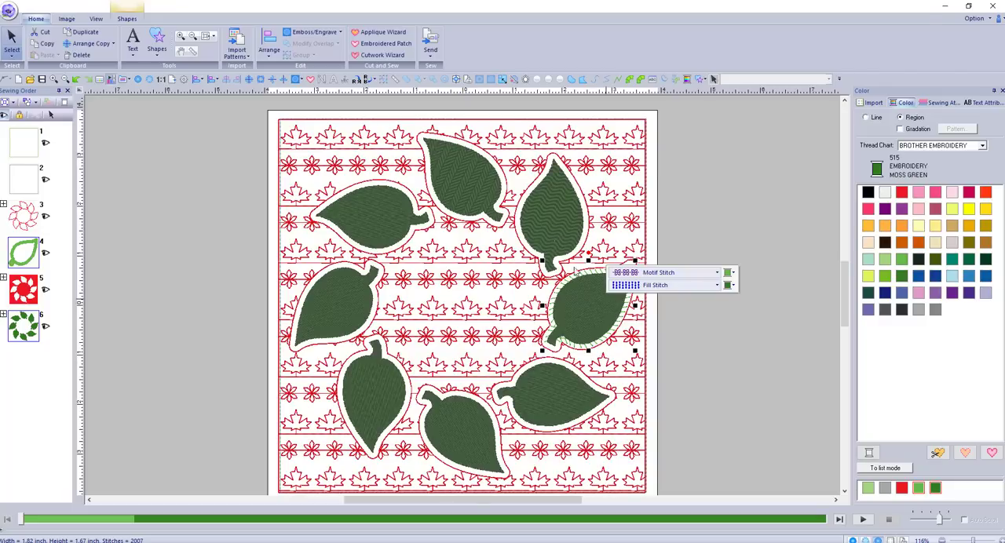
click(702, 328)
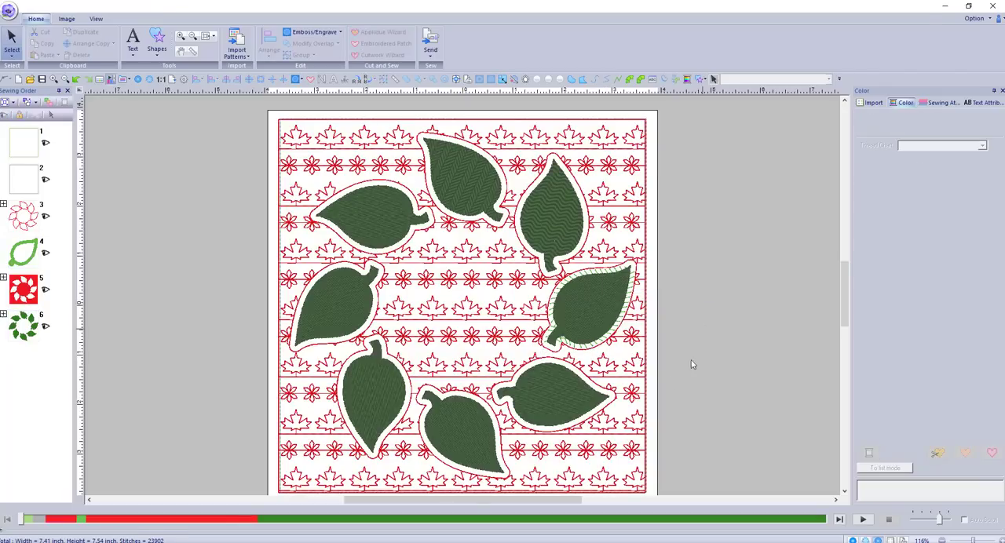
Change the region sew type of the next leaf clockwise, below the motif-outlined one, to Motif Stitch
click(567, 390)
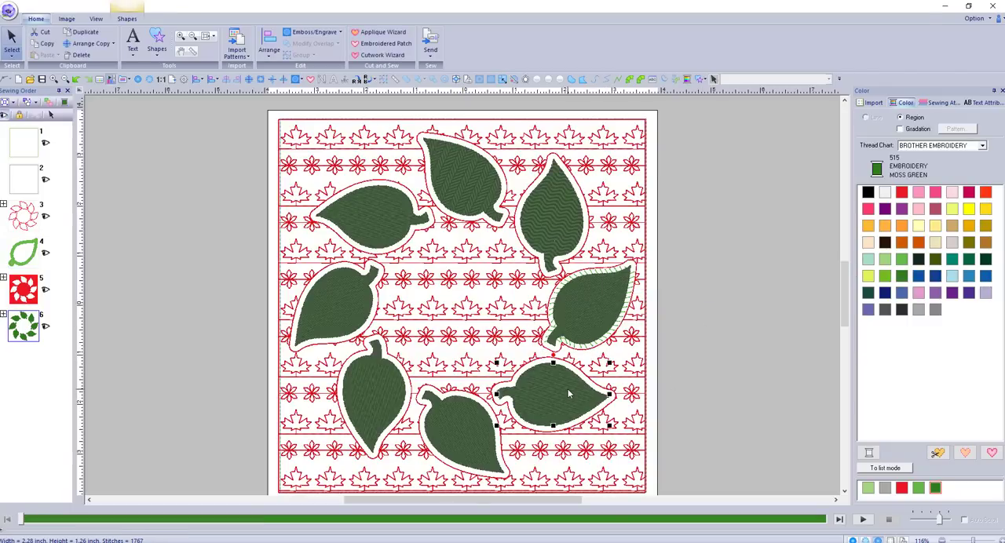
right_click(567, 389)
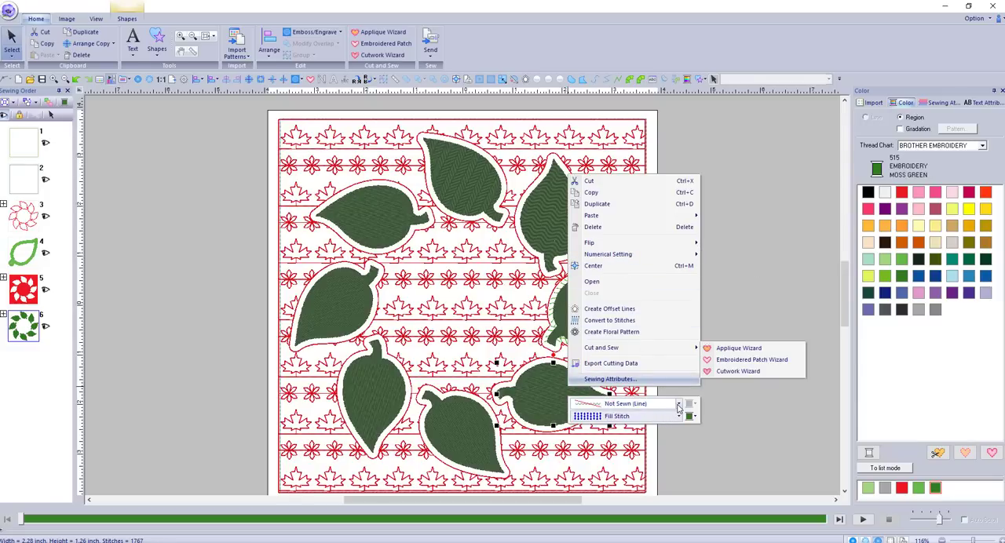
click(679, 416)
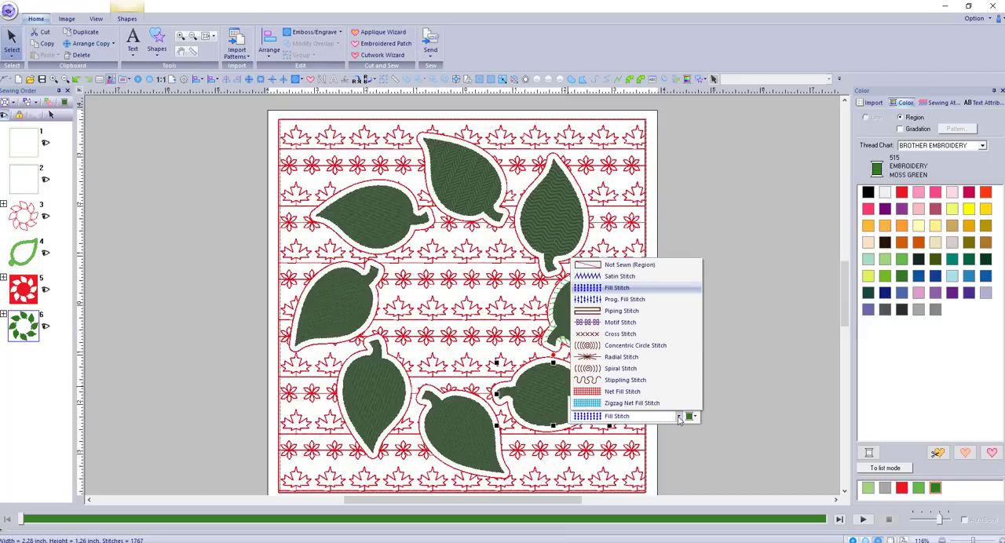
click(633, 334)
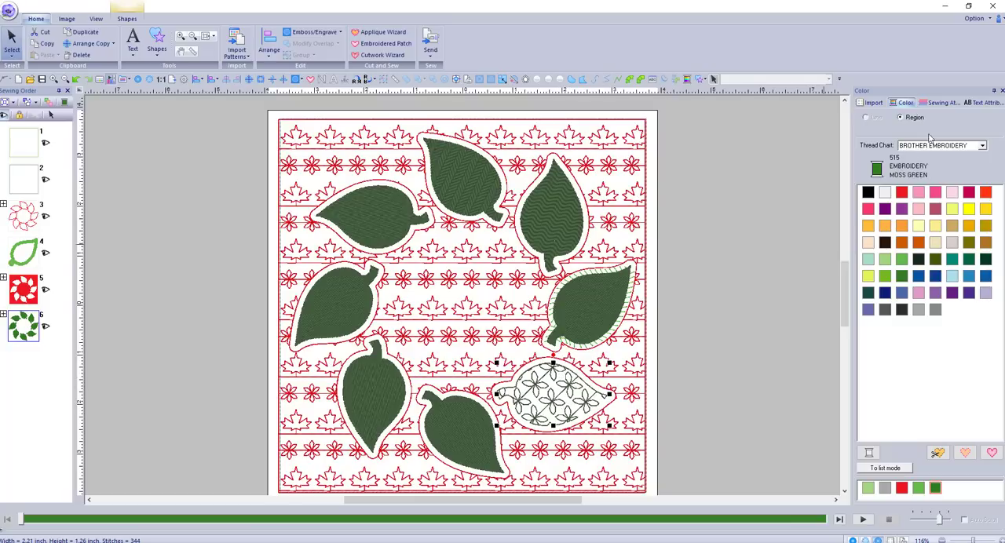
Choose motif047 as Pattern1 for that leaf's region motif fill
click(943, 103)
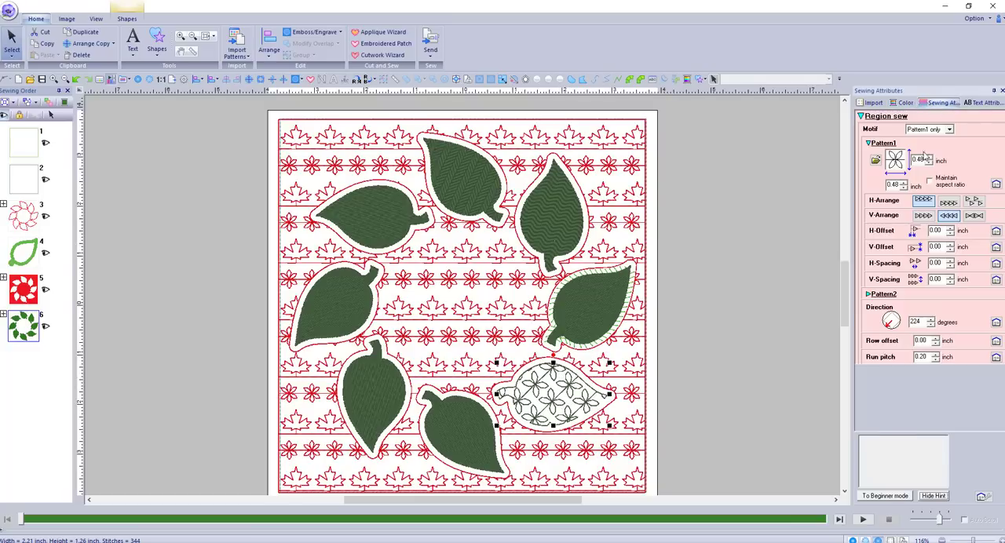
click(874, 160)
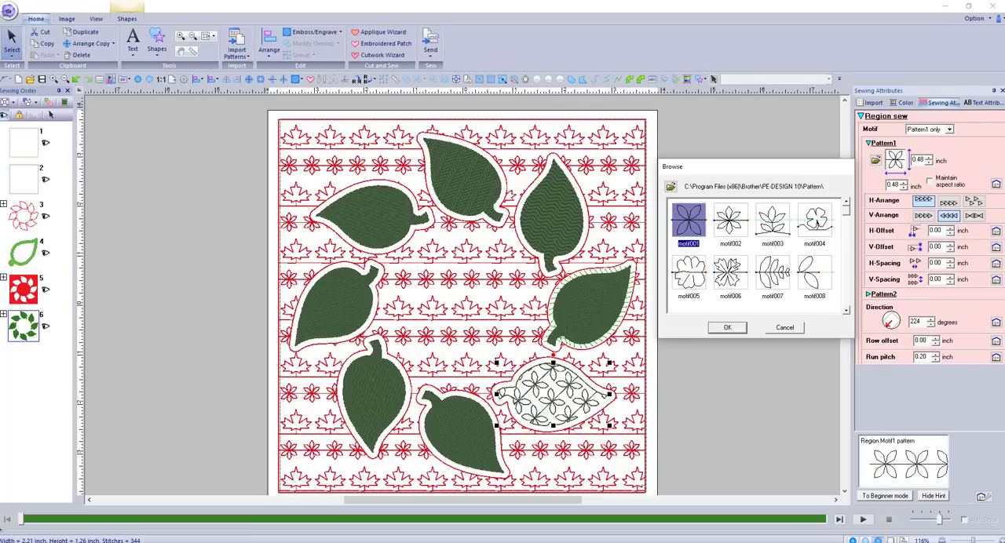
scroll(729, 265, down, 7)
scroll(729, 265, down, 2)
scroll(773, 283, down, 1)
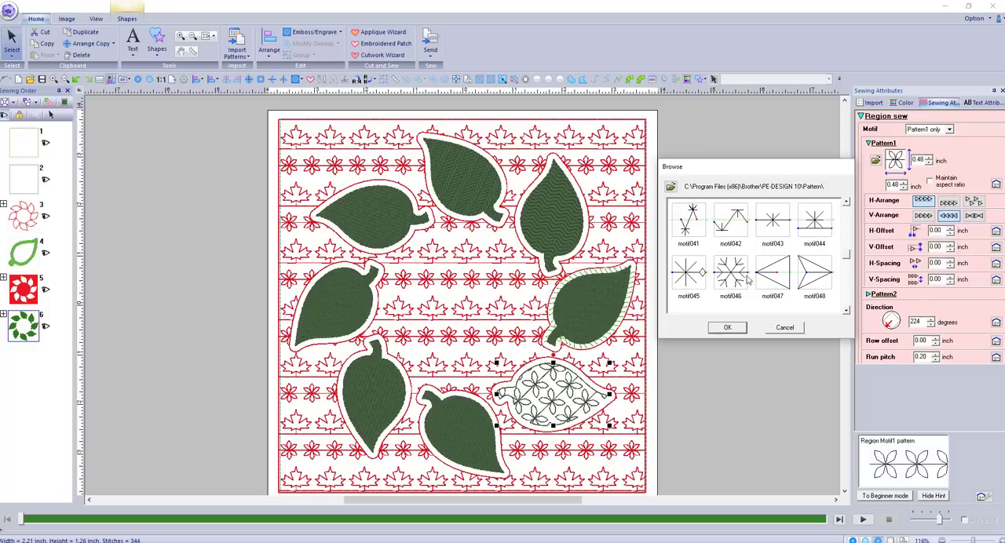
click(769, 278)
click(728, 328)
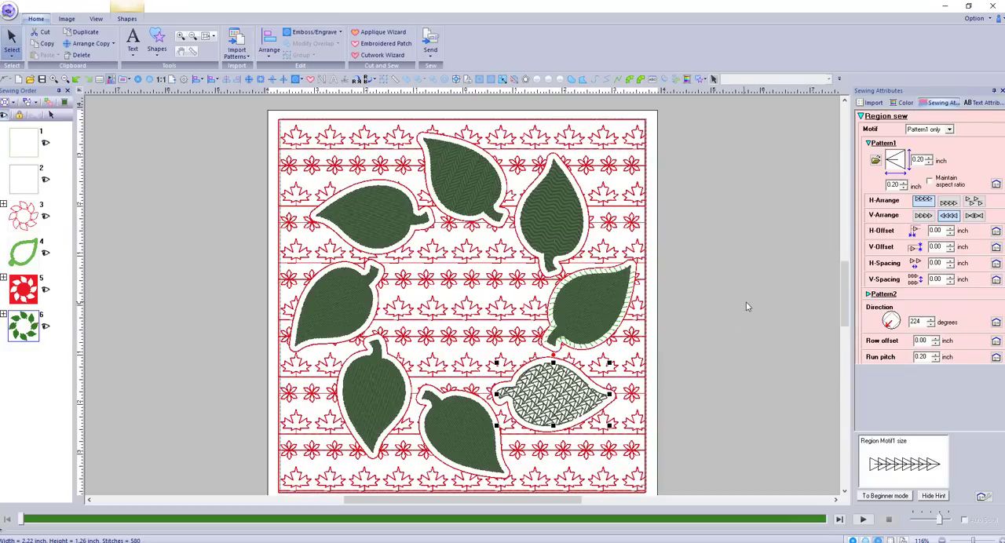
Set the motif-filled leaf's line sew type to Stem Stitch and color the outline the same medium green as the neighboring leaf's outline
right_click(570, 388)
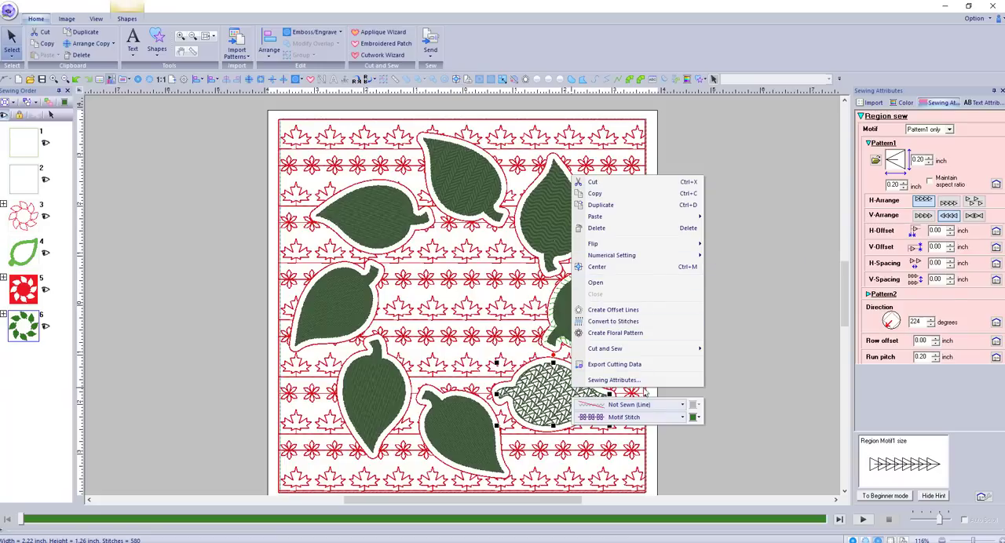
click(664, 407)
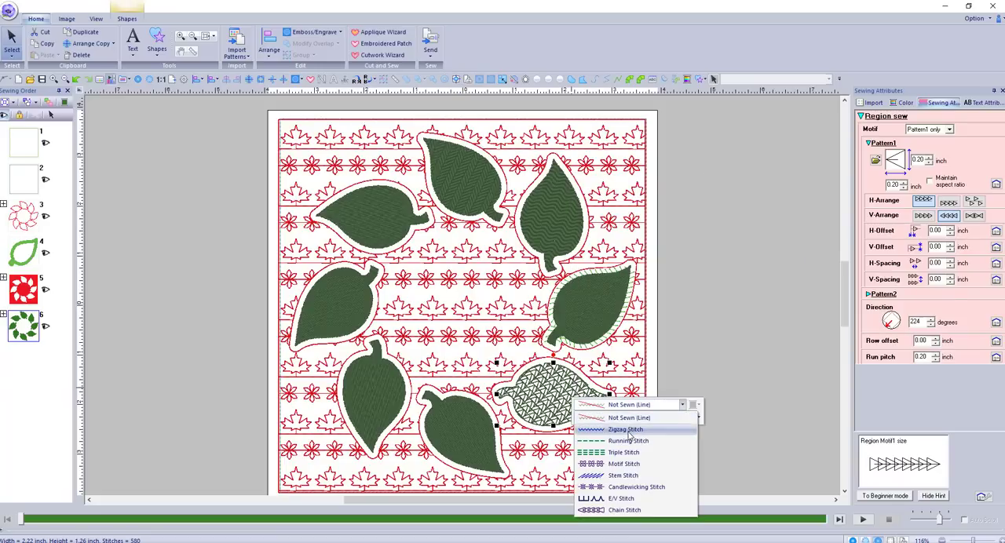
click(624, 476)
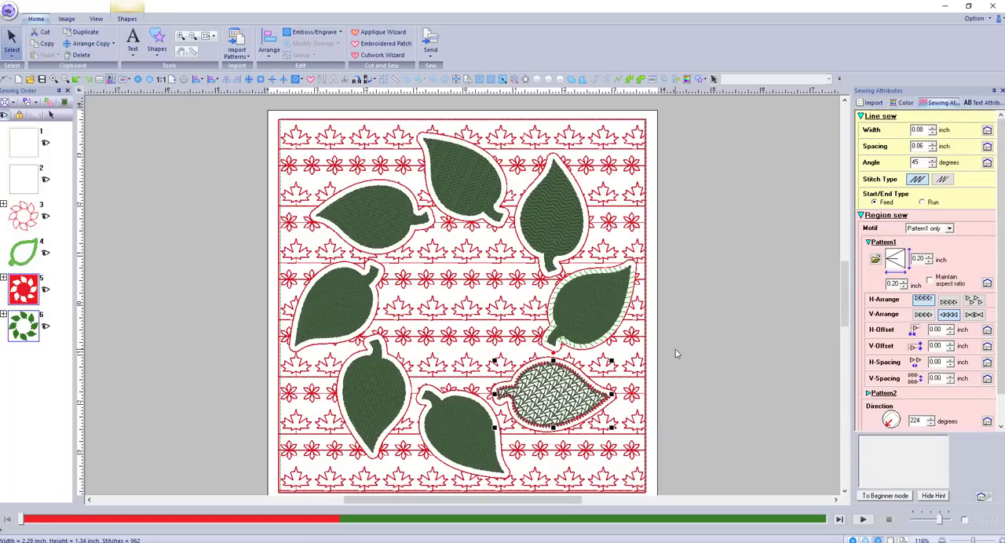
right_click(560, 393)
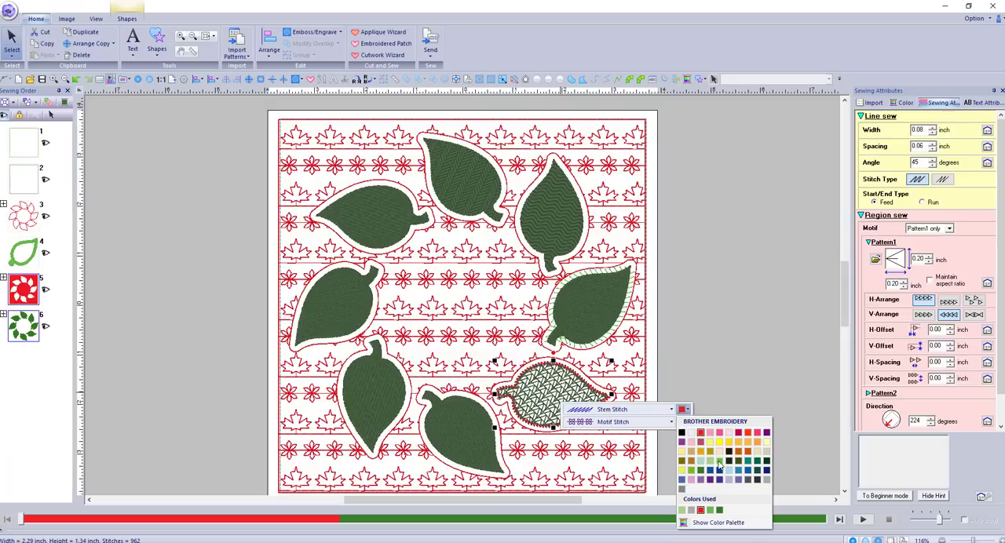
click(719, 463)
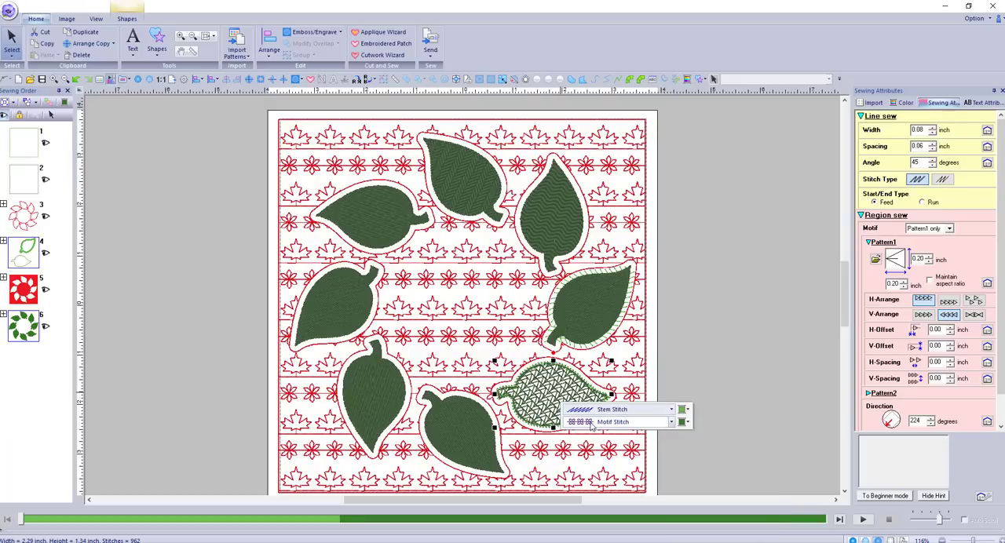
Recolor the motif-filled leaf's stem-stitch outline to the same dark green as its fill
click(684, 409)
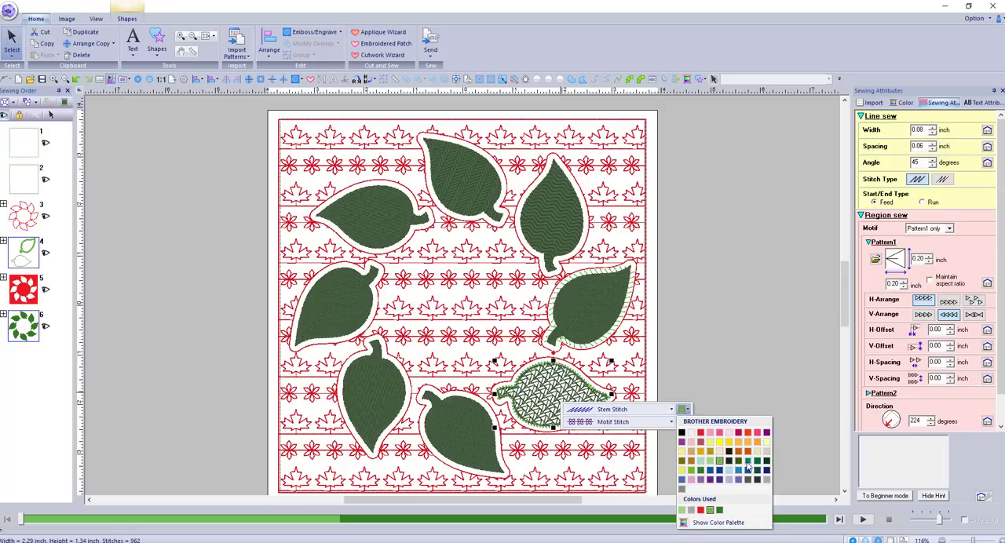
click(700, 469)
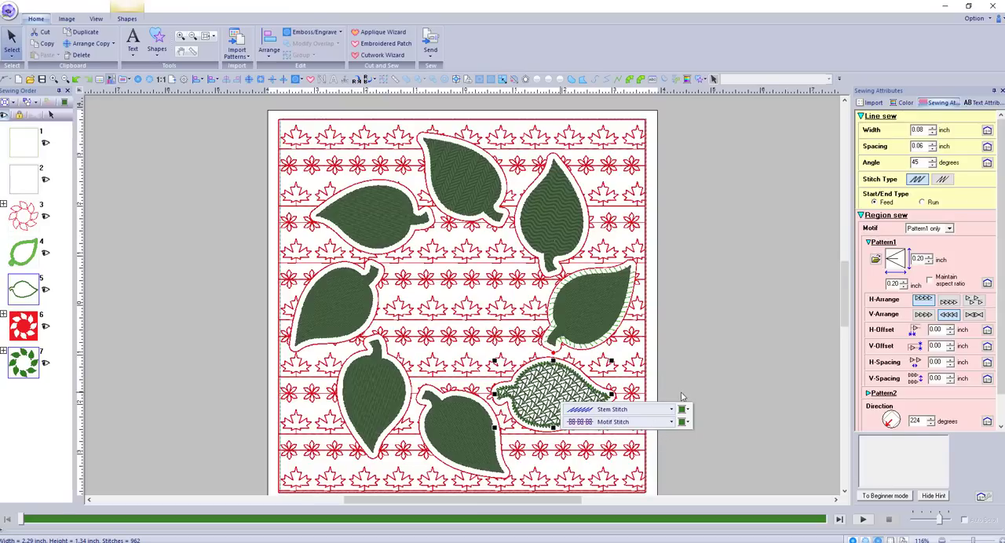
click(699, 373)
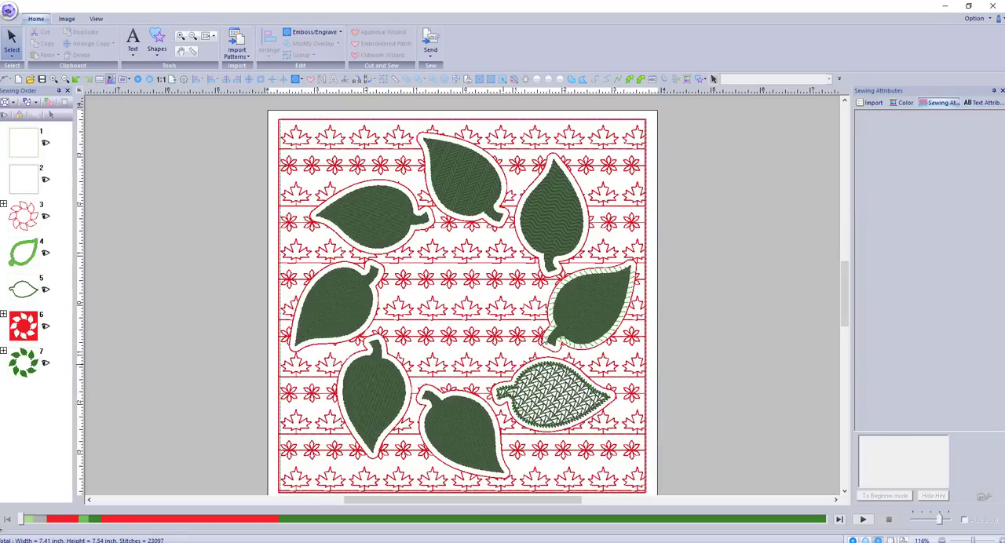
Set the bottommost leaf's line sew type to Stem Stitch and color the outline a medium green lighter than its fill
click(483, 426)
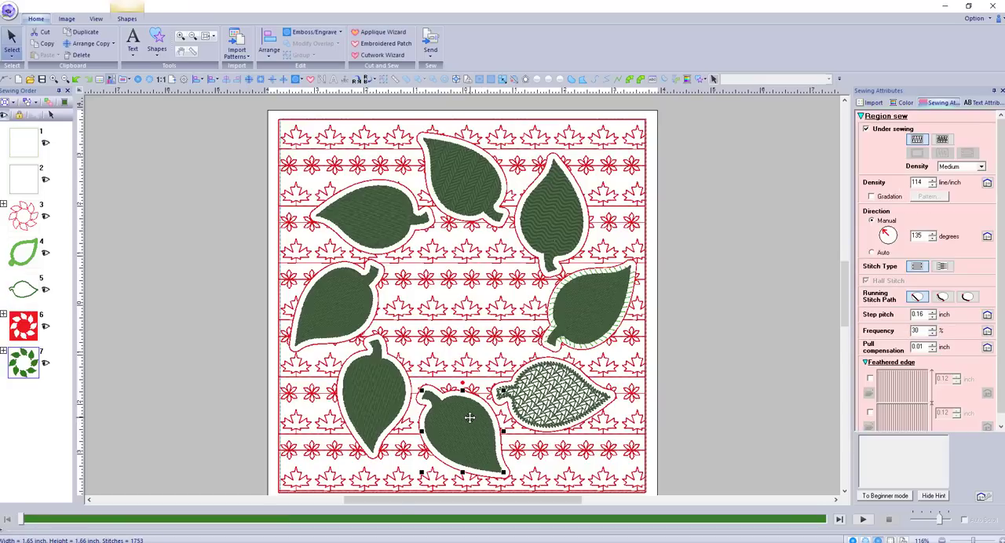
right_click(469, 417)
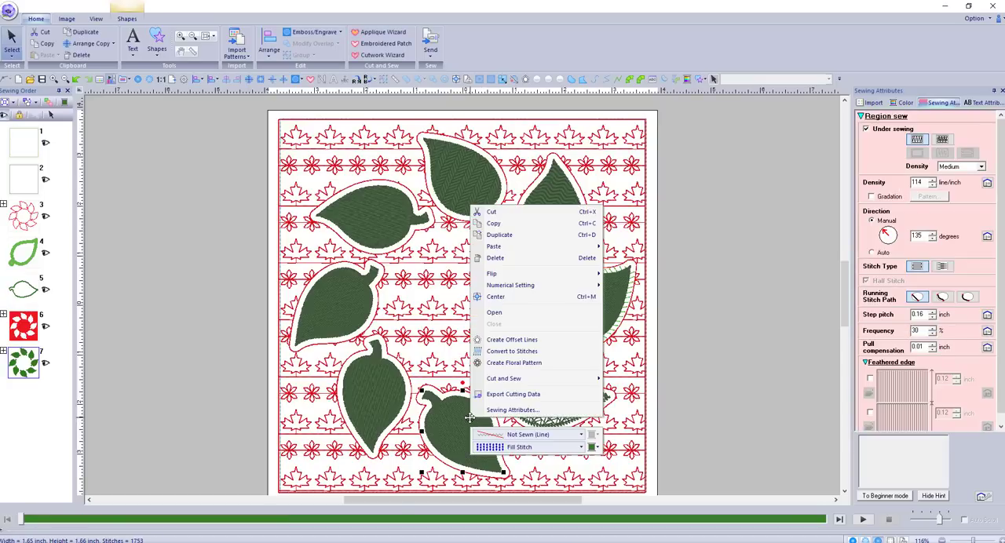
click(582, 435)
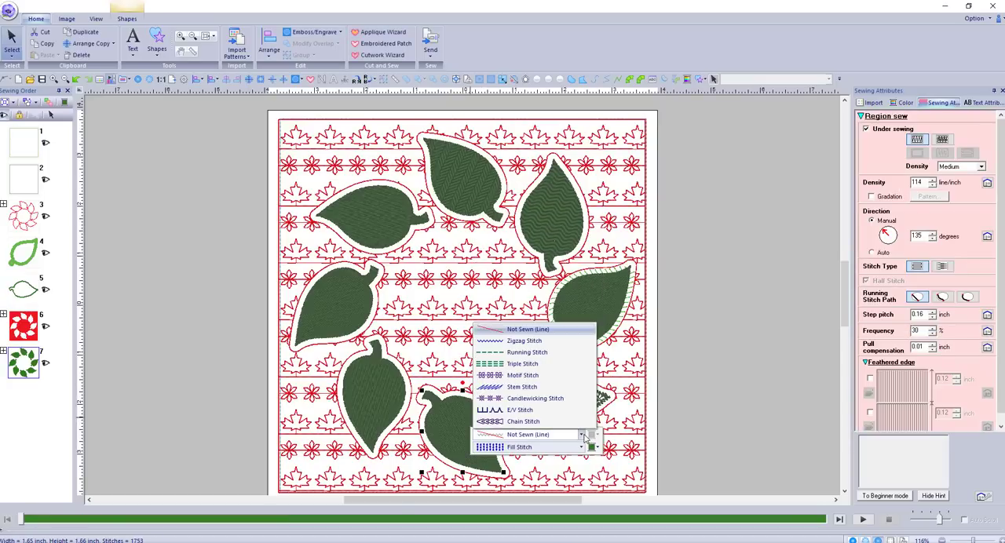
click(552, 388)
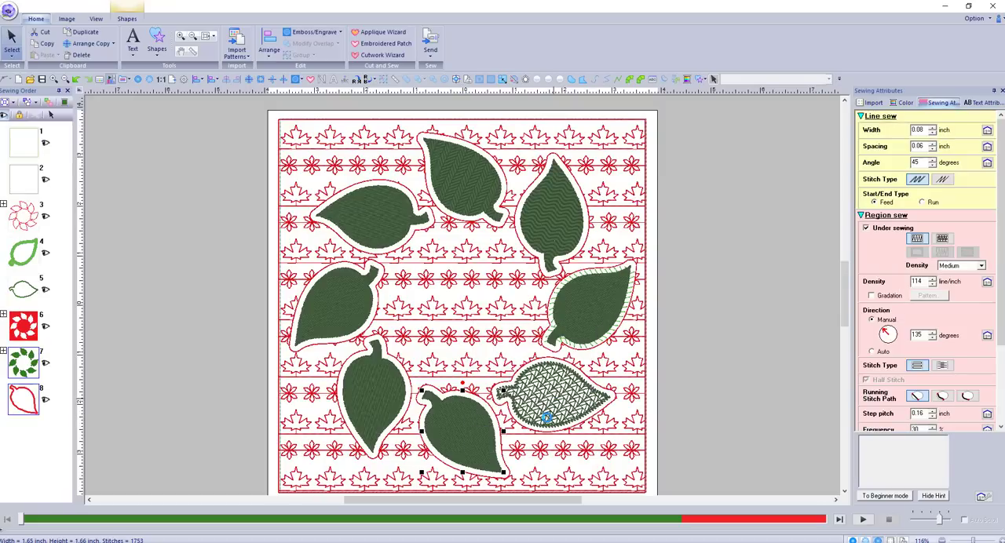
right_click(491, 424)
click(617, 439)
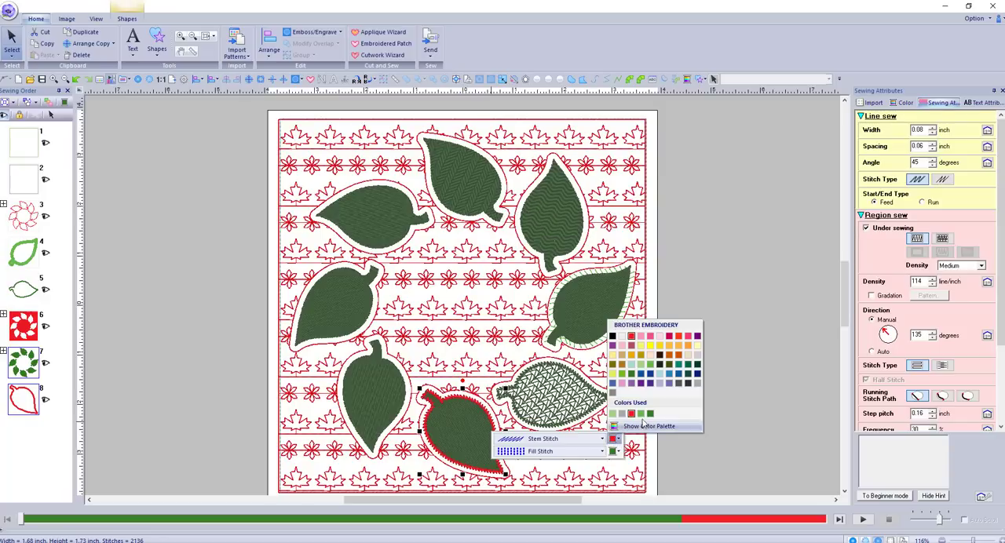
click(649, 364)
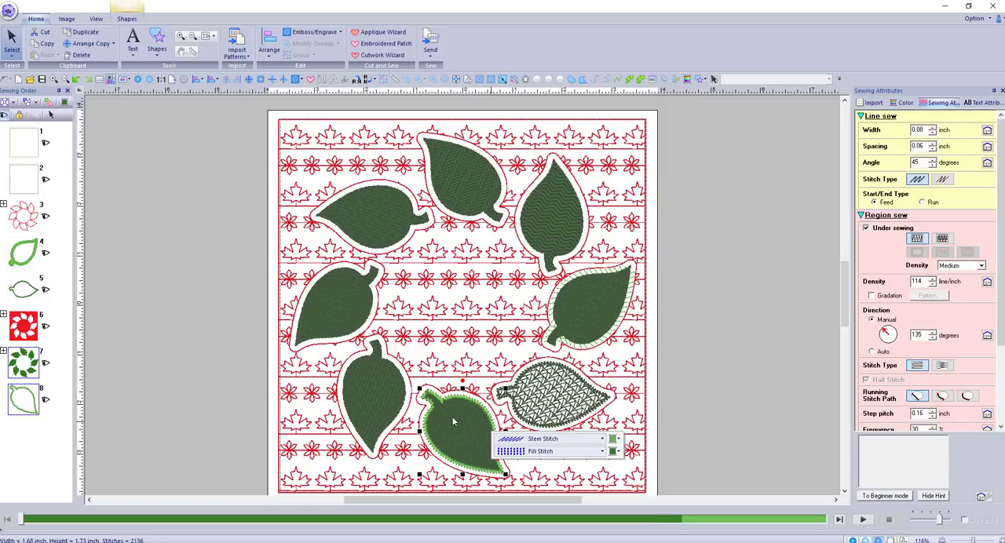
click(696, 411)
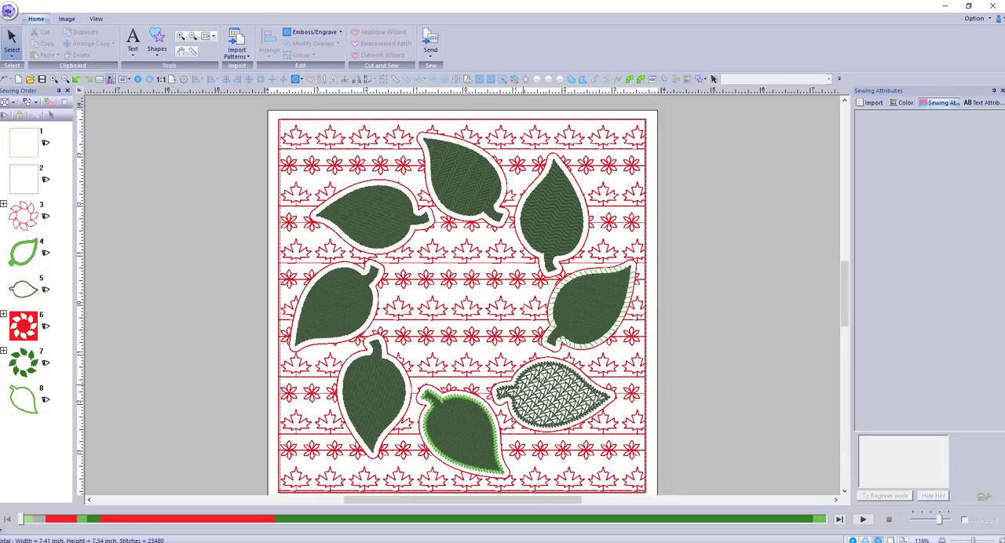
Try Spiral Stitch as the region sew type of the next leaf clockwise, and switch it back to Fill Stitch
click(385, 399)
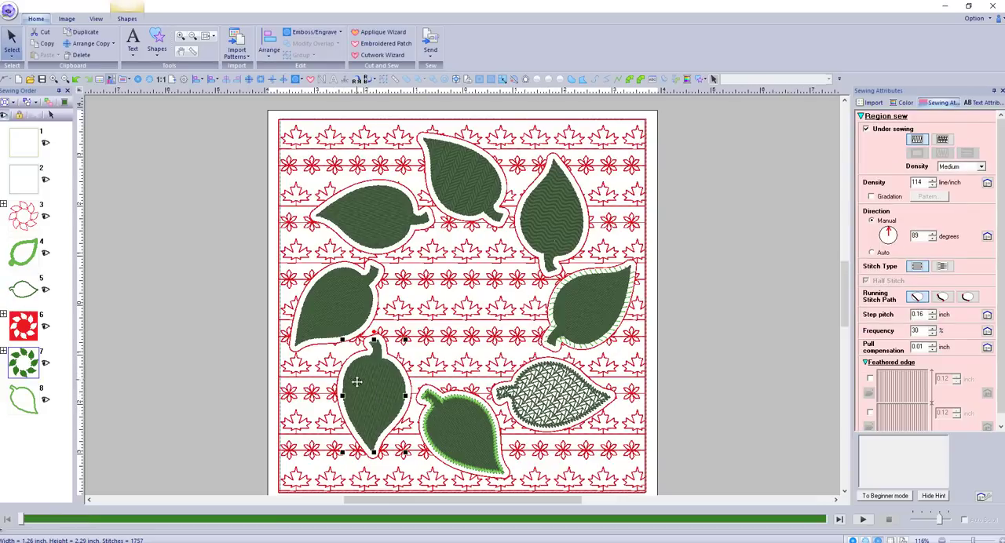
right_click(366, 383)
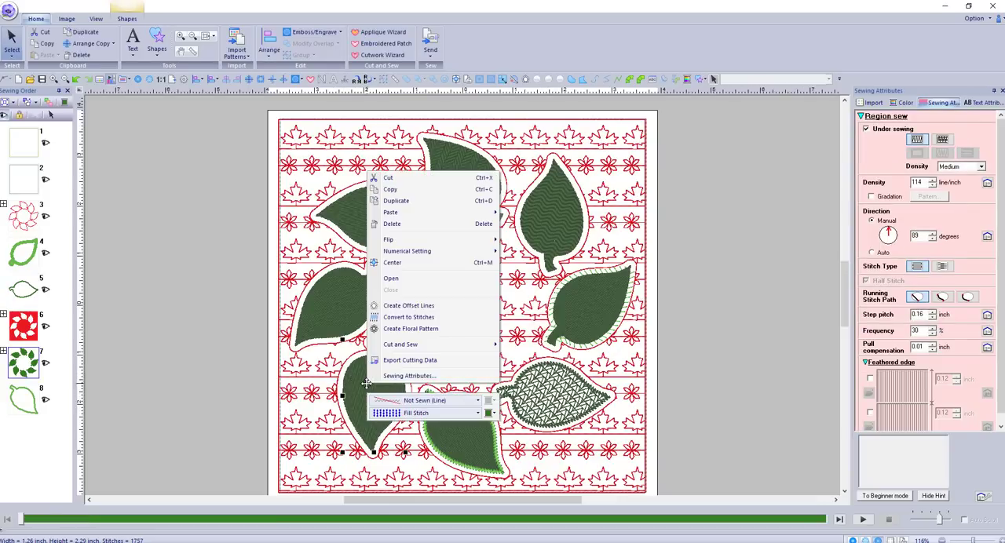
click(430, 414)
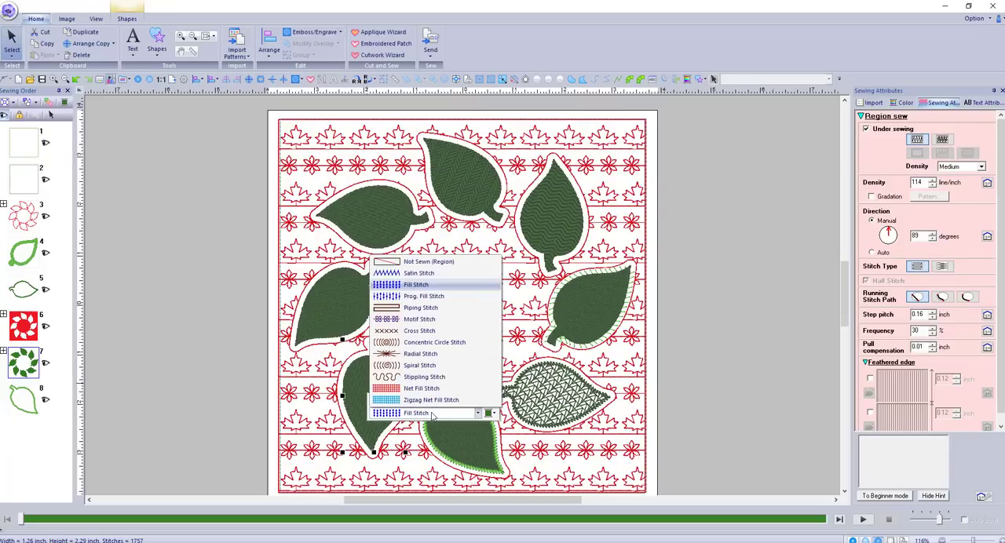
click(436, 367)
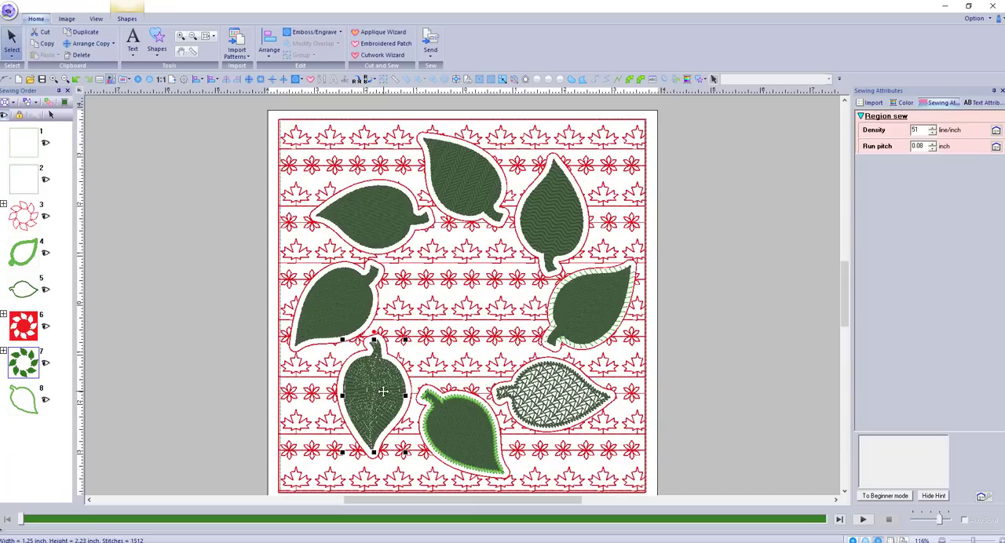
right_click(382, 391)
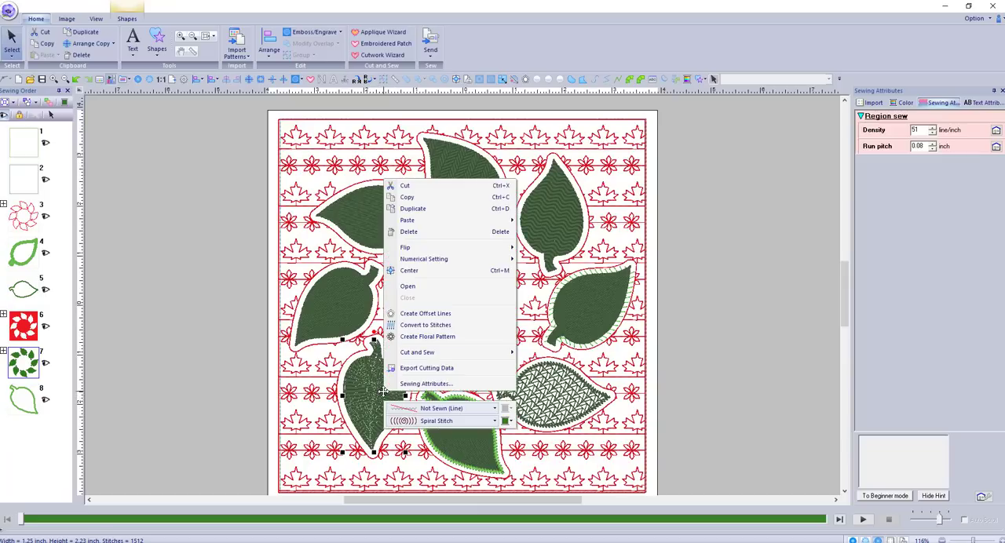
click(455, 422)
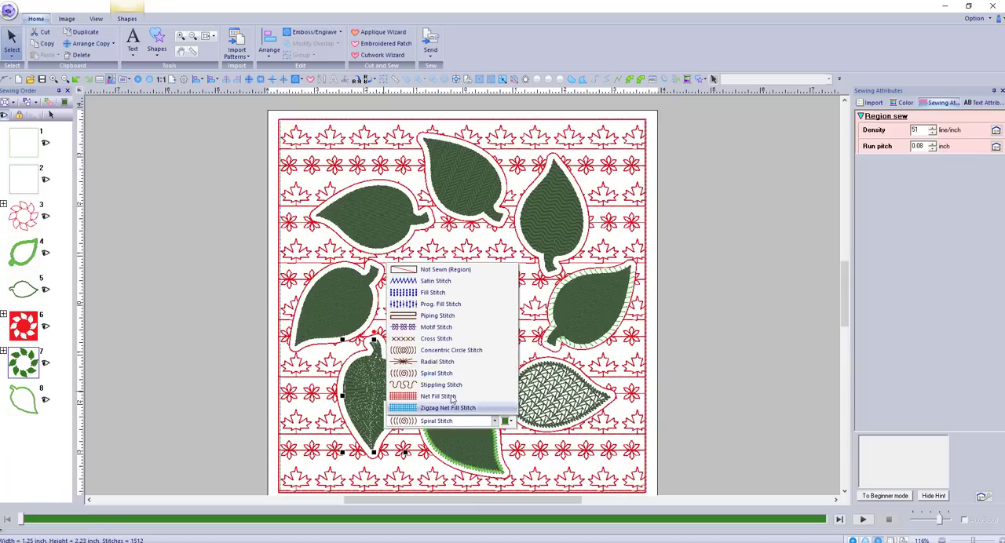
click(433, 293)
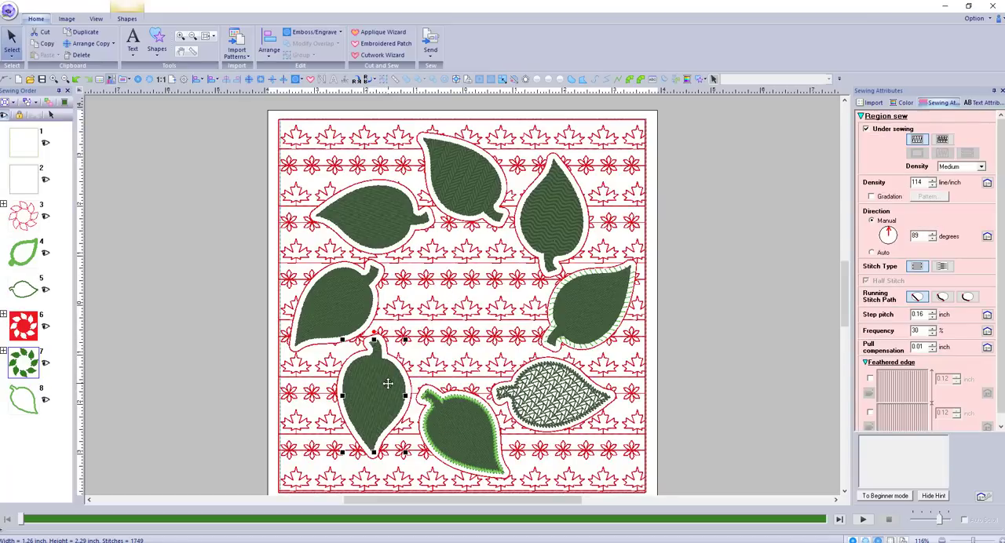
Set that leaf's line sew type to Candlewicking Stitch
right_click(388, 383)
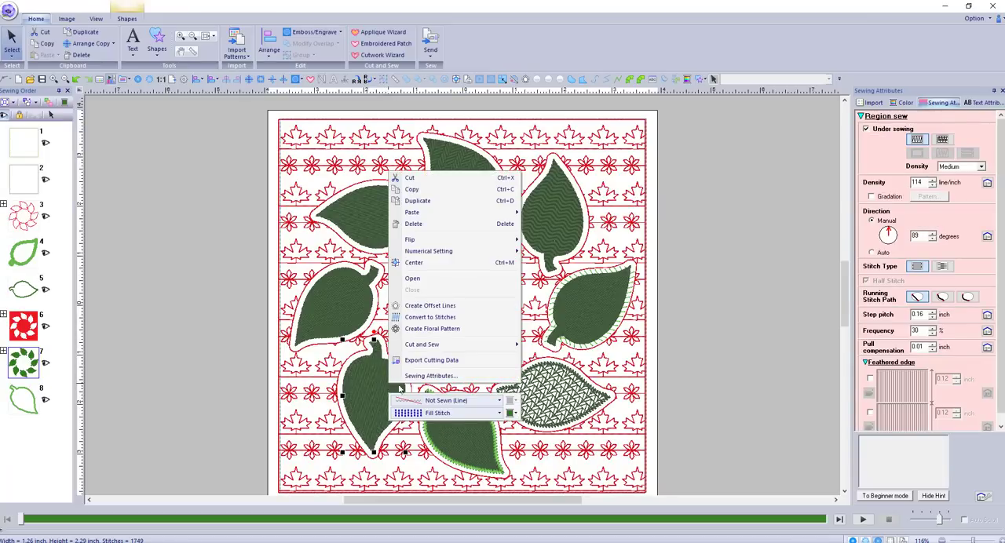
click(499, 401)
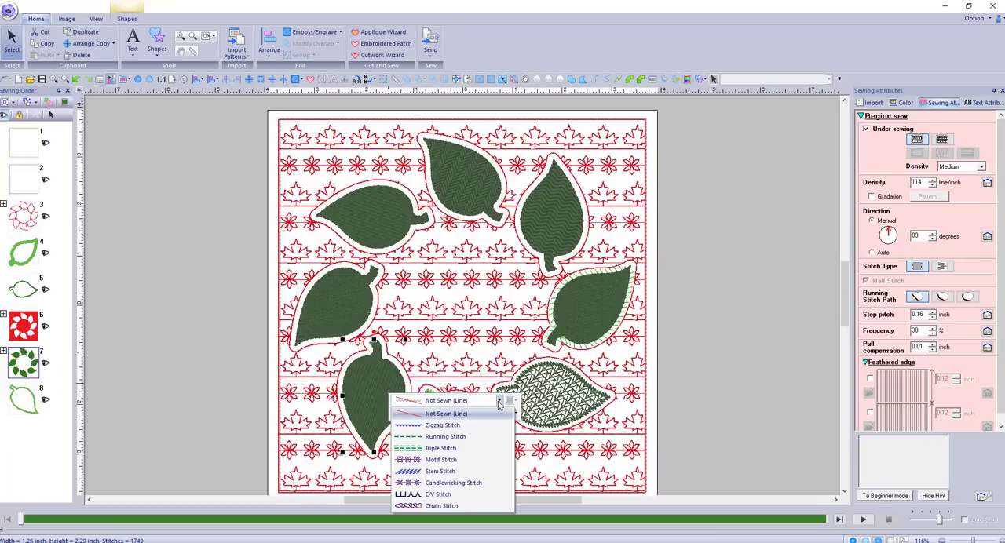
click(452, 482)
click(433, 359)
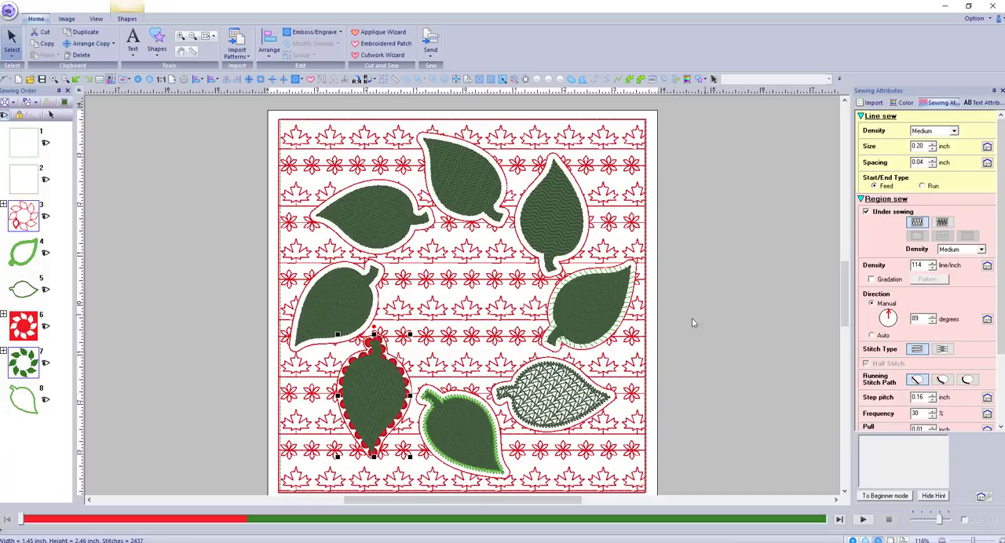
click(660, 355)
Try Piping Stitch as the region sew type of the leaf directly above the candlewick-outlined one
click(347, 301)
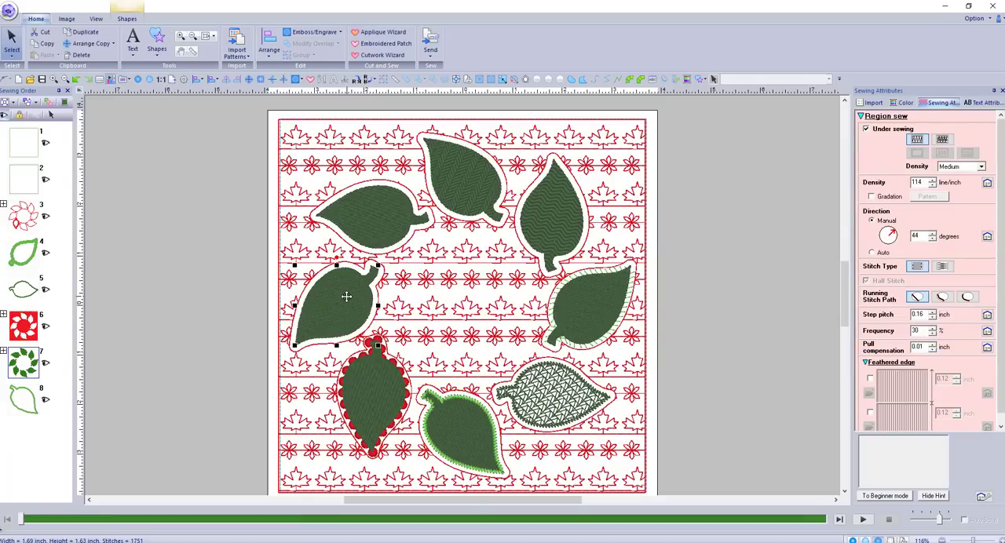
right_click(347, 296)
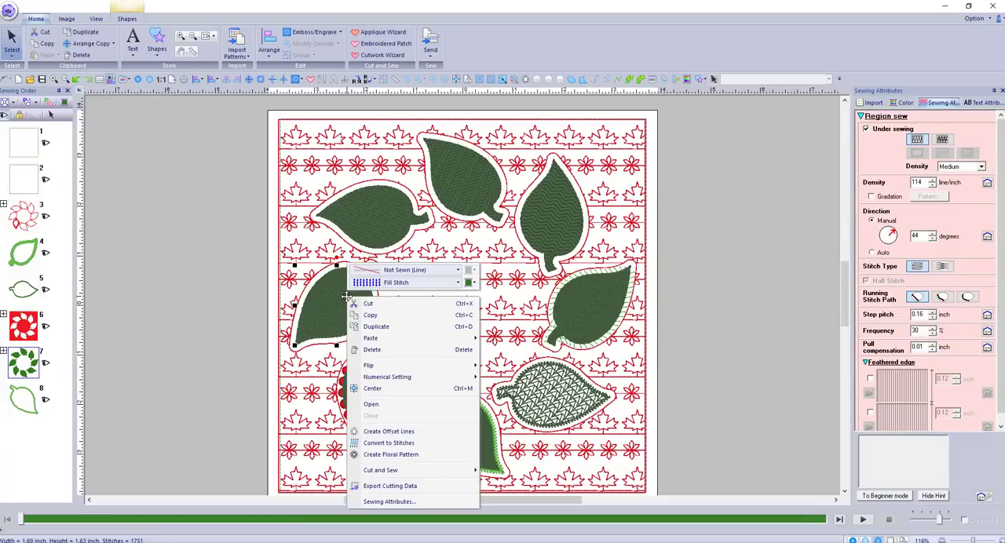
click(458, 282)
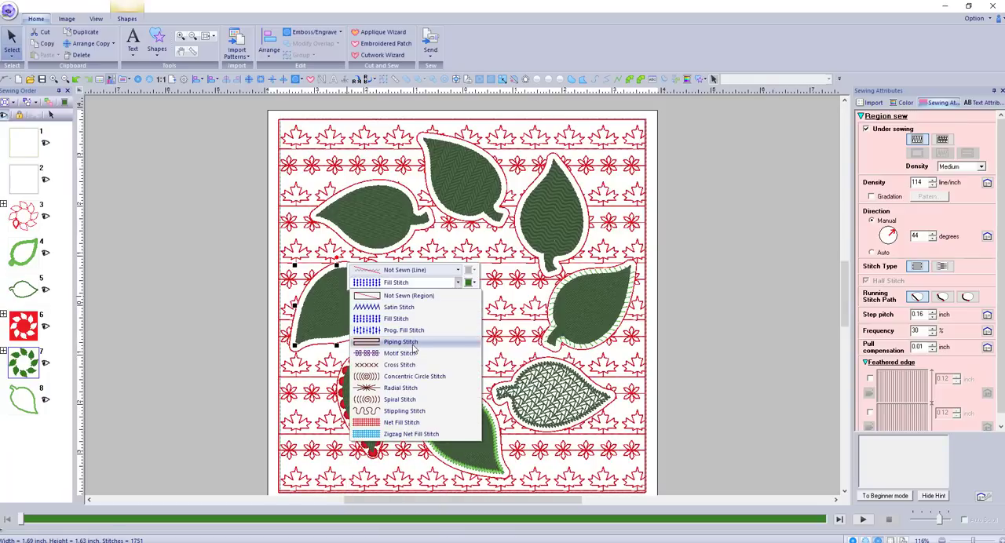
click(401, 342)
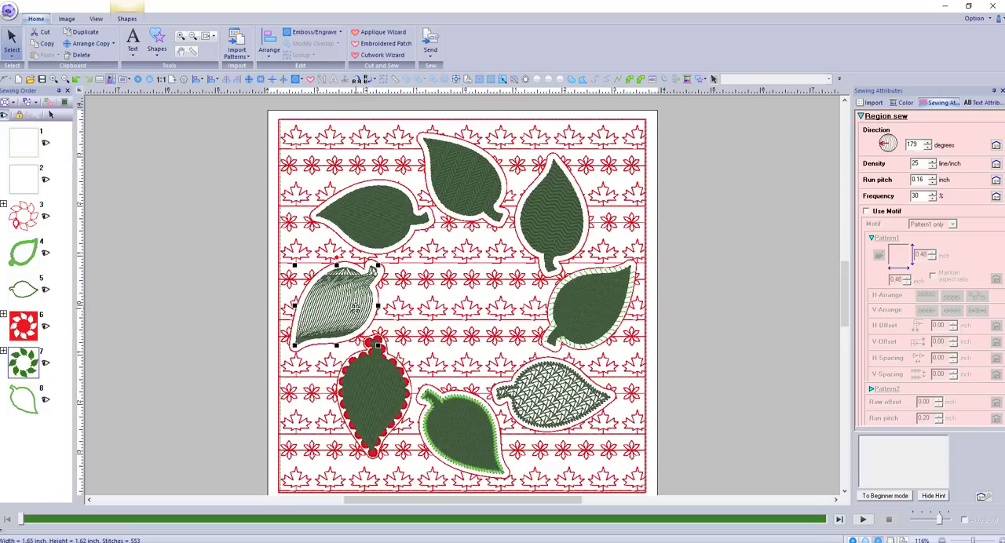
Change the region sew type of the leaf above the candlewick-outlined one to Motif Stitch
right_click(355, 307)
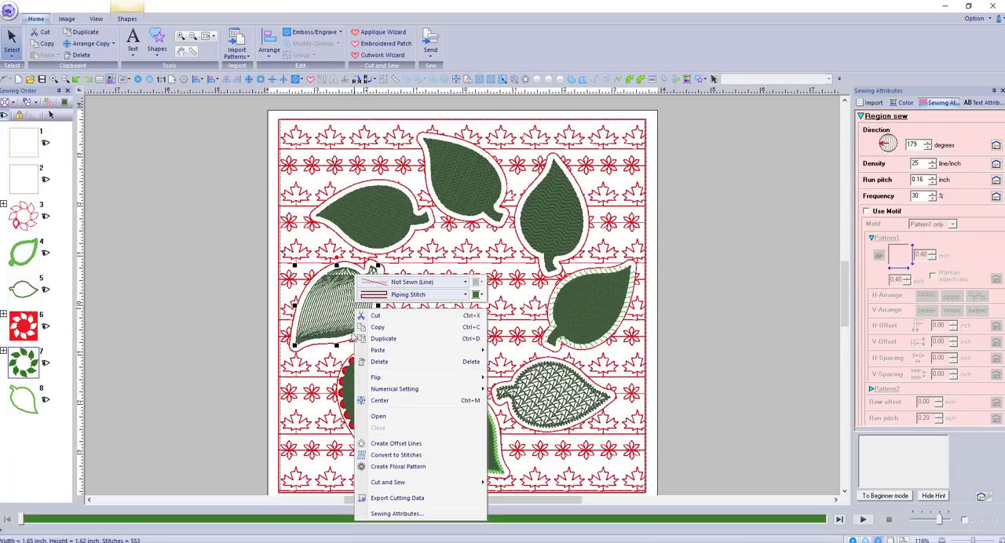
click(467, 297)
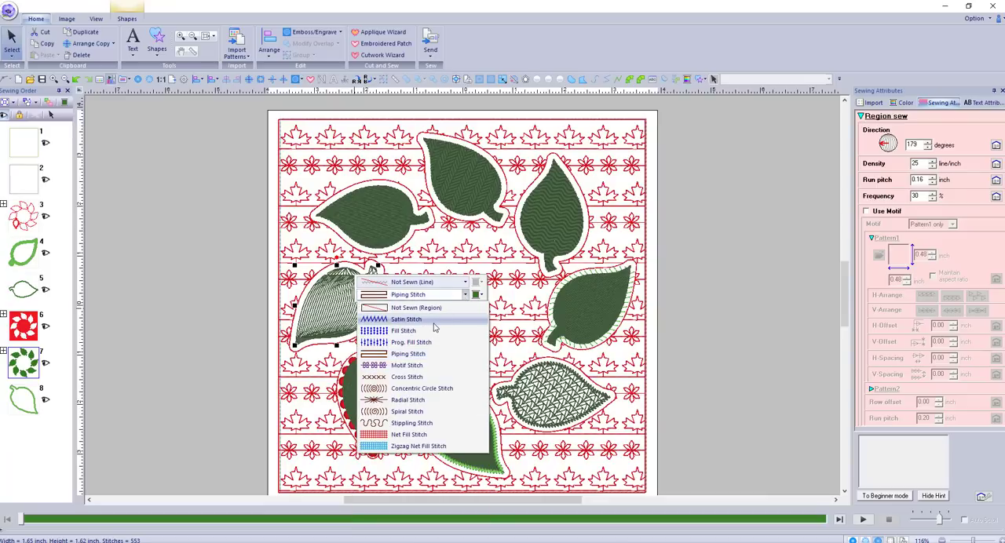
click(407, 365)
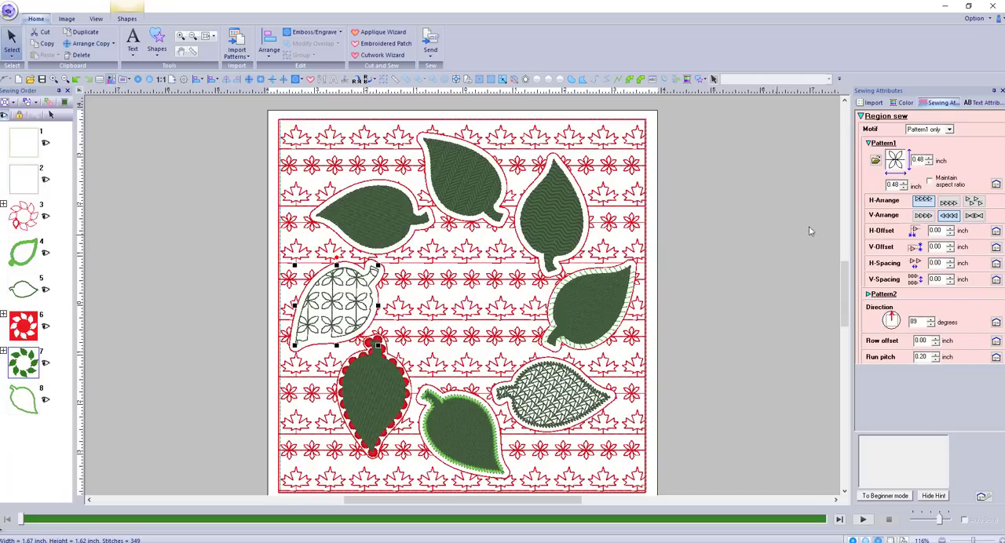
Choose motif061 as Pattern1 for the selected leaf's region motif fill
click(875, 161)
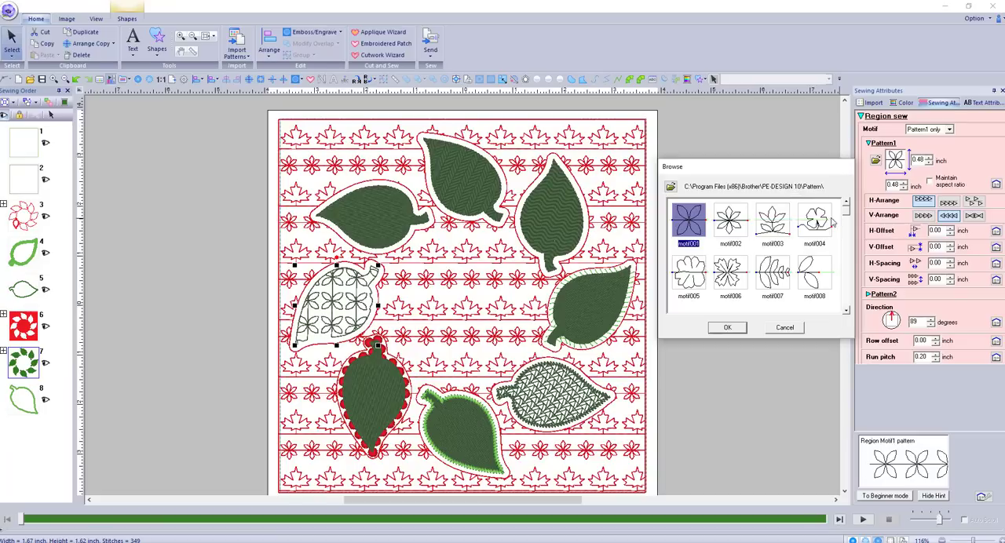
drag(845, 216, 840, 265)
scroll(755, 271, down, 4)
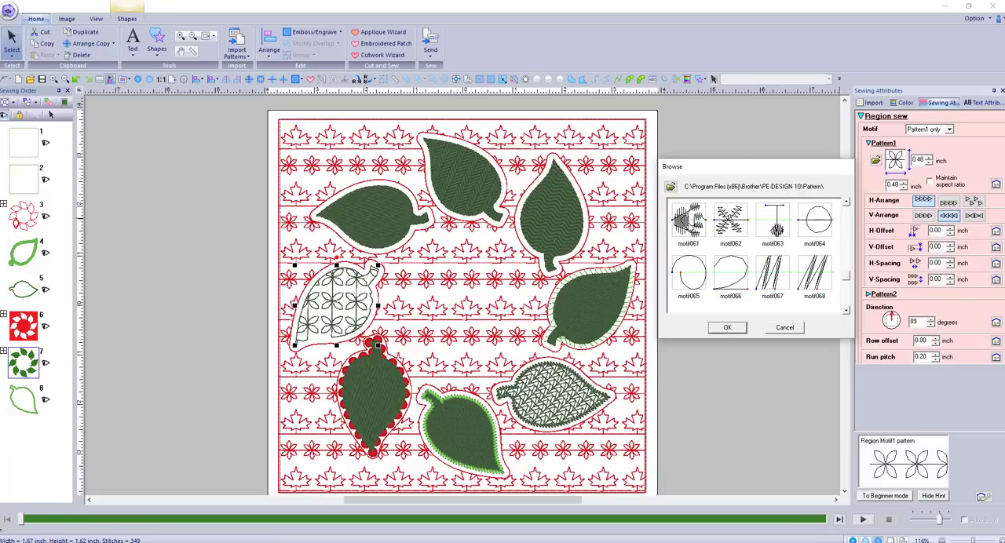
click(688, 222)
click(727, 328)
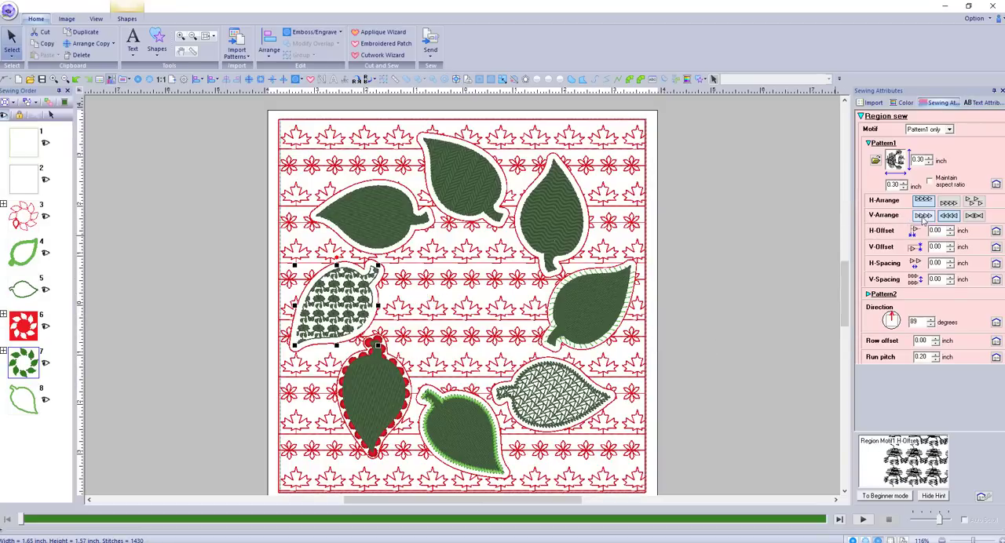
Set the motif fill's H-Arrange to the alternating up-and-down layout and its direction to 270 degrees
click(947, 202)
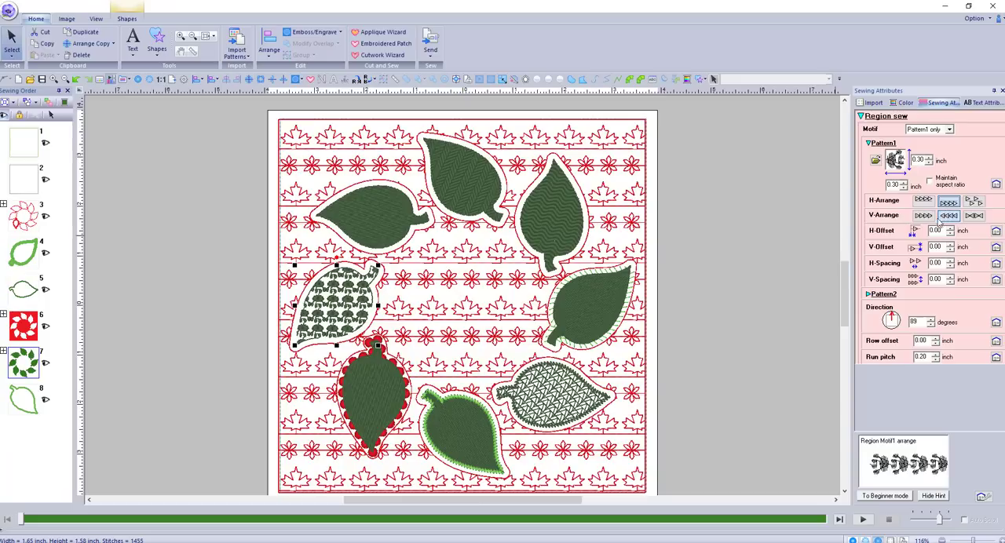
click(973, 203)
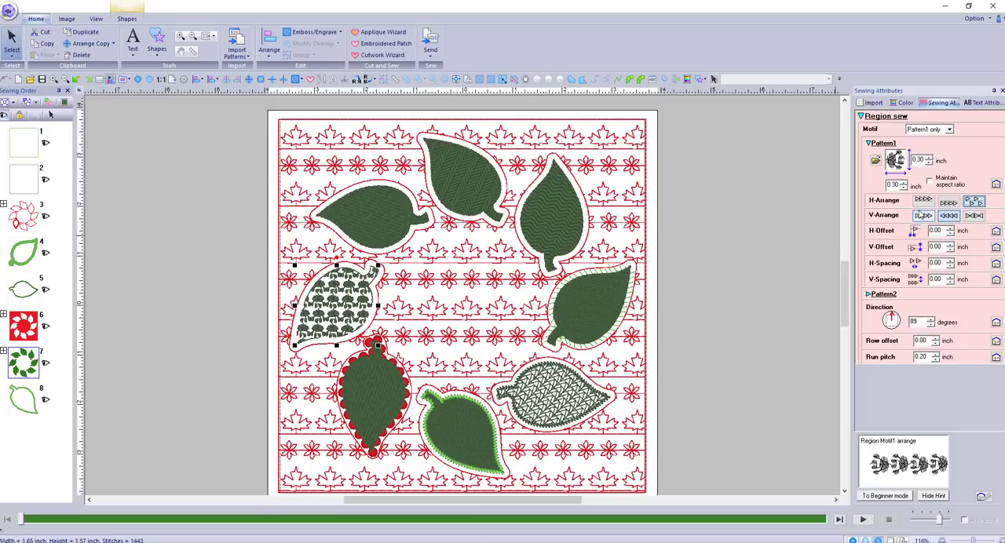
click(890, 311)
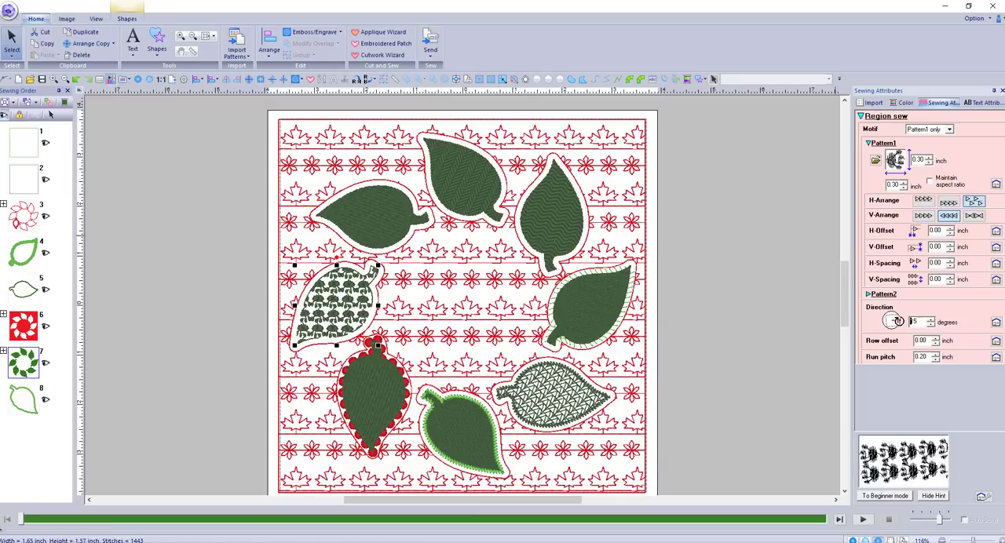
click(891, 330)
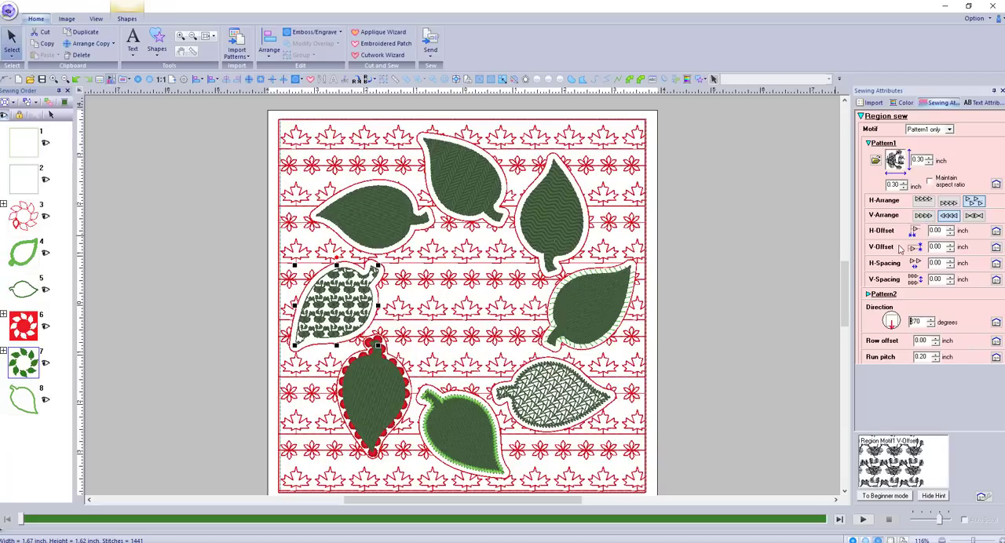
Set both the H-Spacing and V-Spacing of the selected leaf's motif fill to 0.07 inch
click(951, 261)
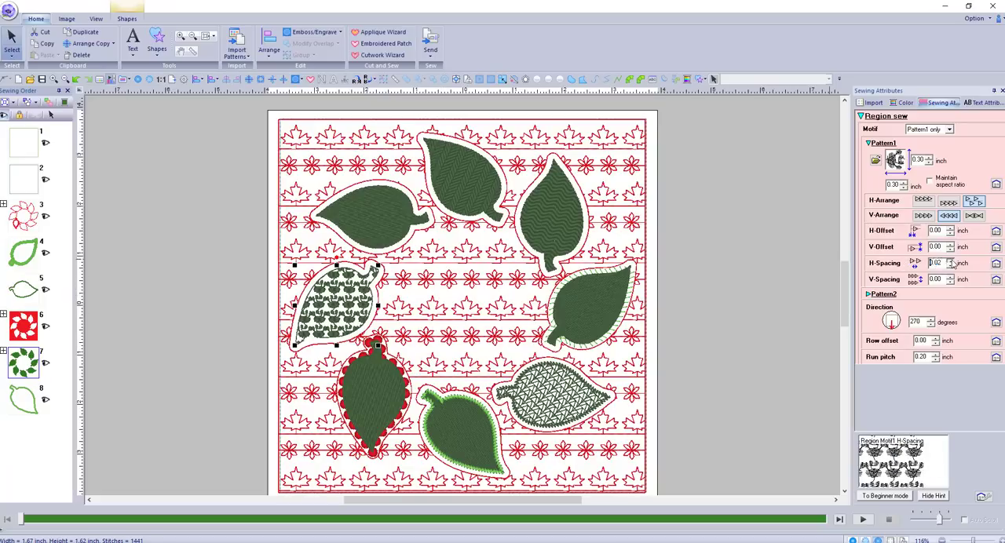
click(952, 261)
click(952, 261)
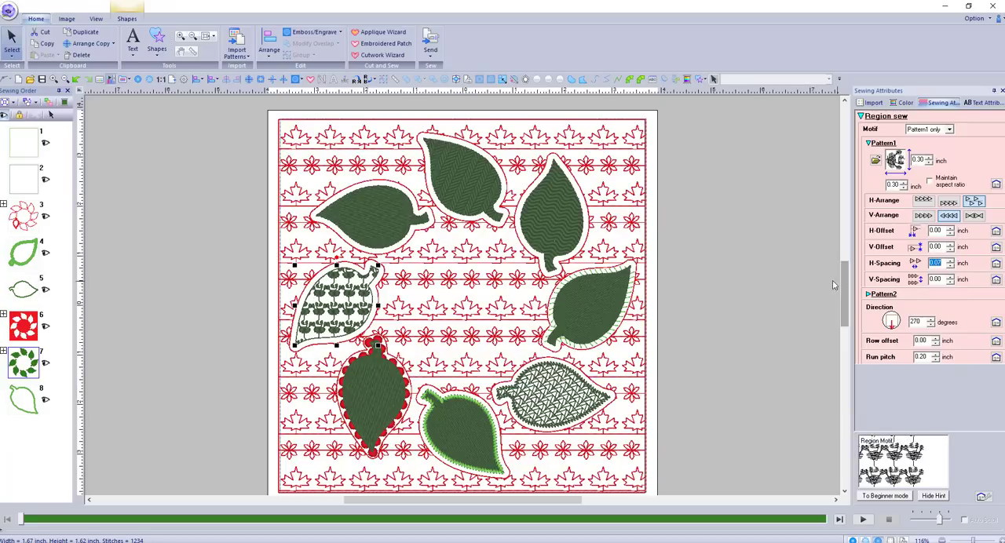
click(950, 277)
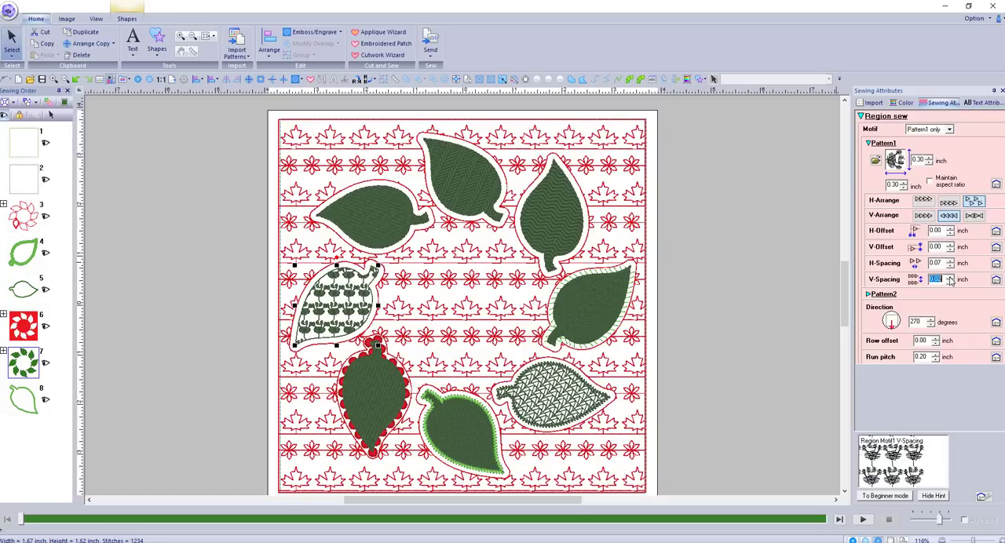
click(950, 279)
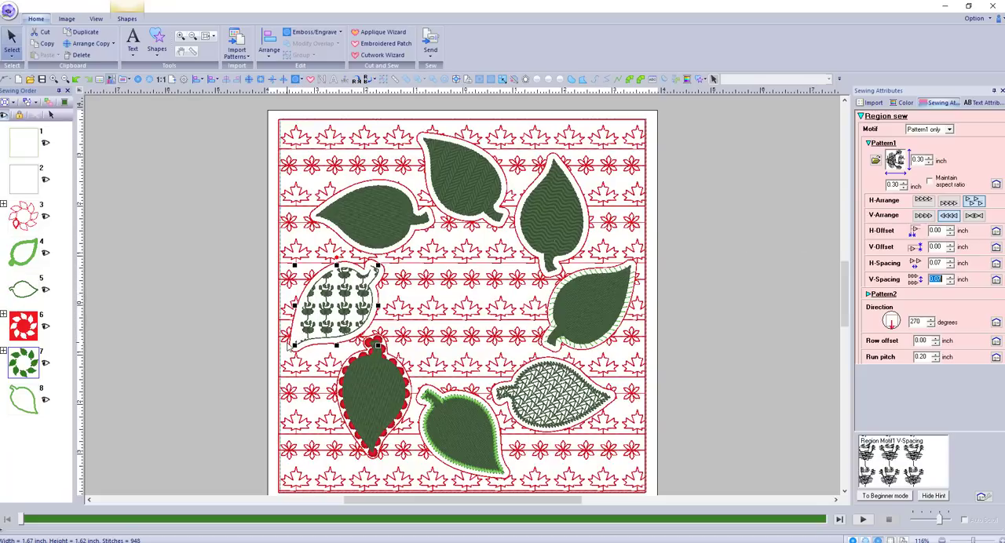
Change the region sew type of the leaf directly above the motif-filled one to Prog. Fill Stitch
click(372, 214)
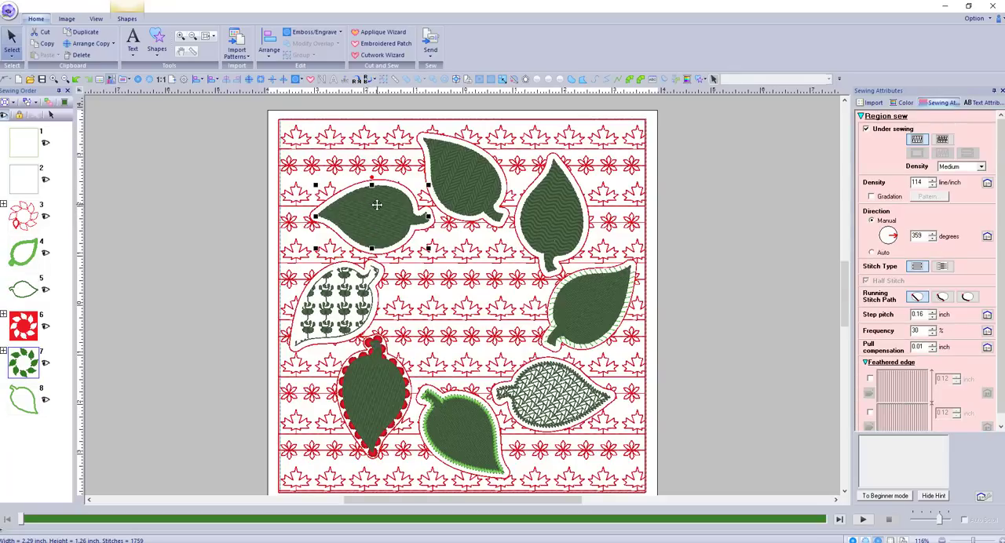
right_click(377, 205)
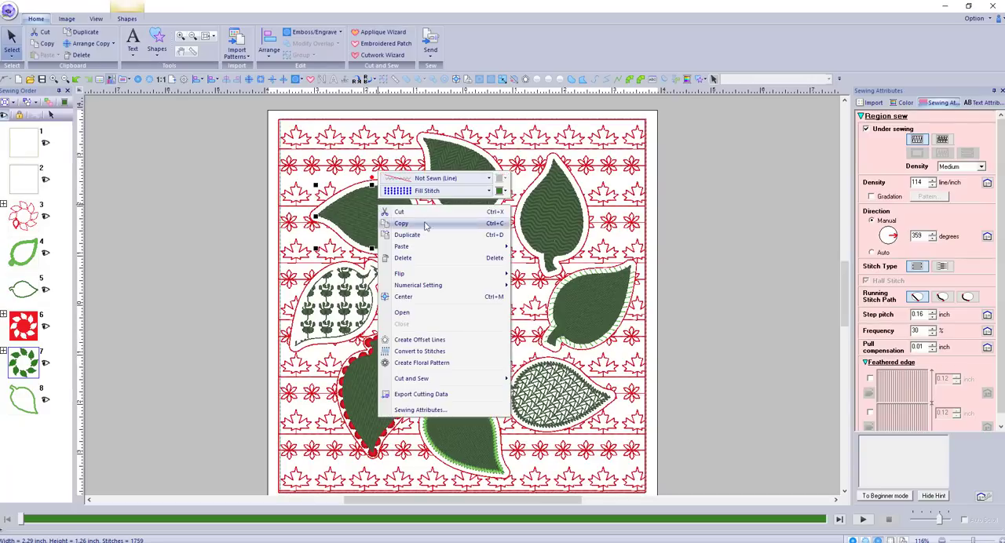
click(477, 191)
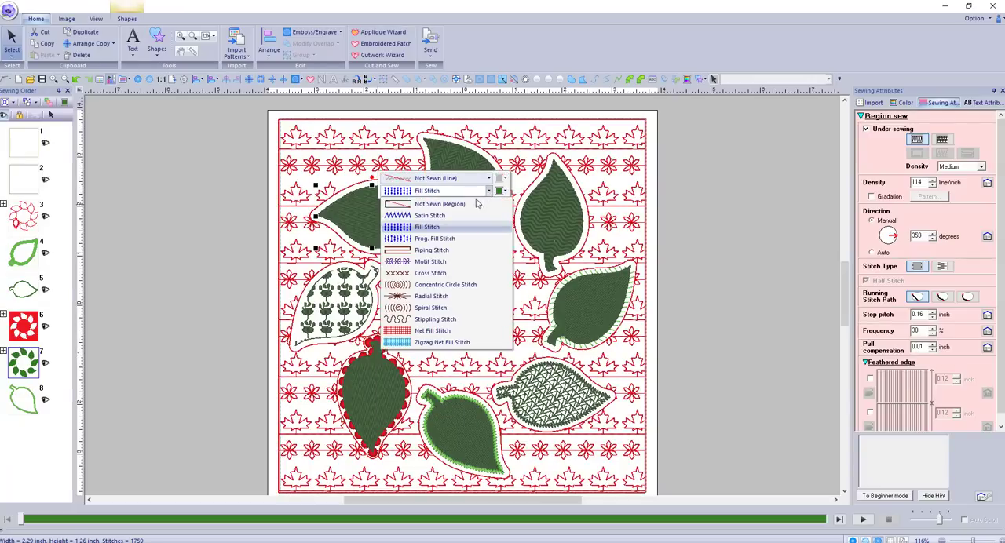
click(463, 238)
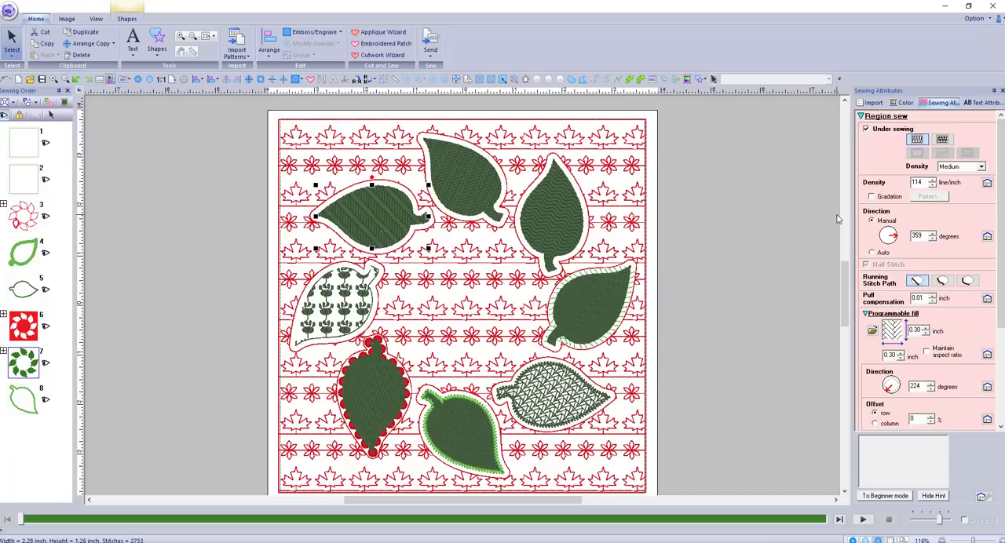
Choose wave3 as the programmable fill pattern for the selected leaf
click(872, 330)
scroll(750, 271, down, 3)
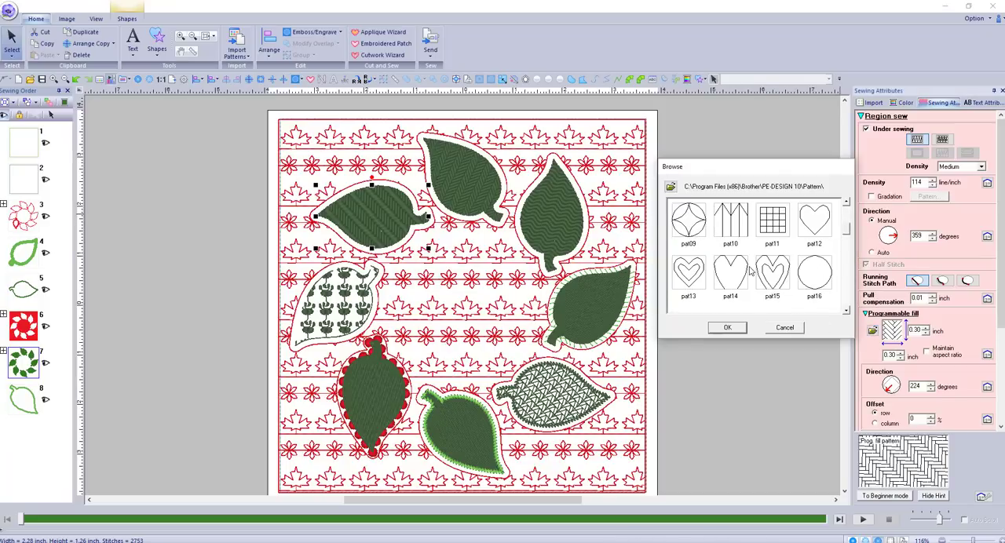
scroll(749, 271, down, 2)
scroll(750, 271, down, 10)
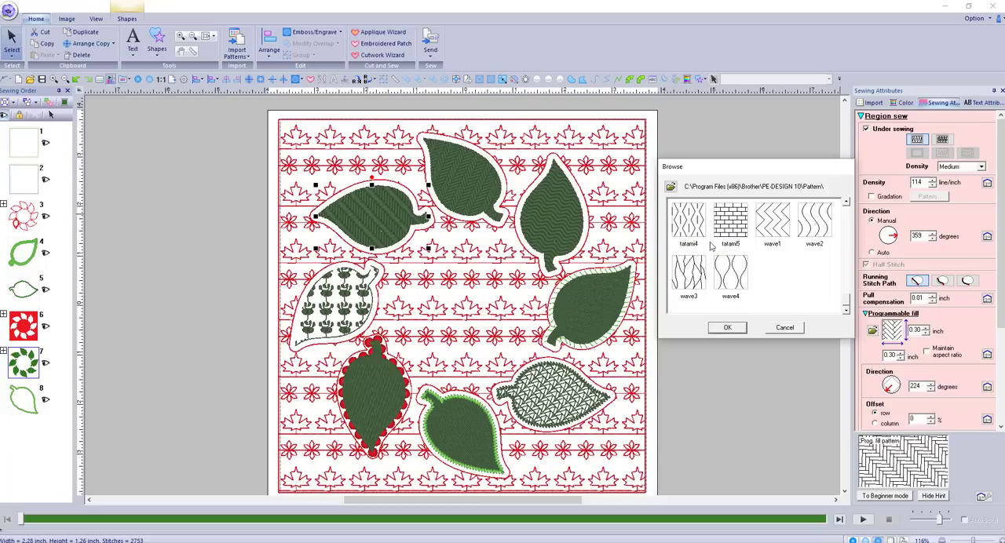
click(691, 273)
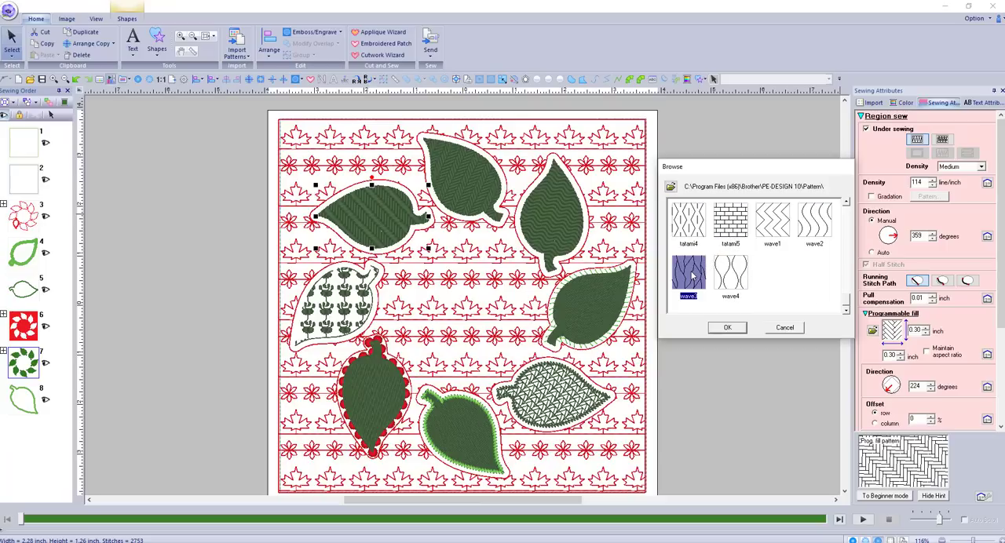
click(732, 330)
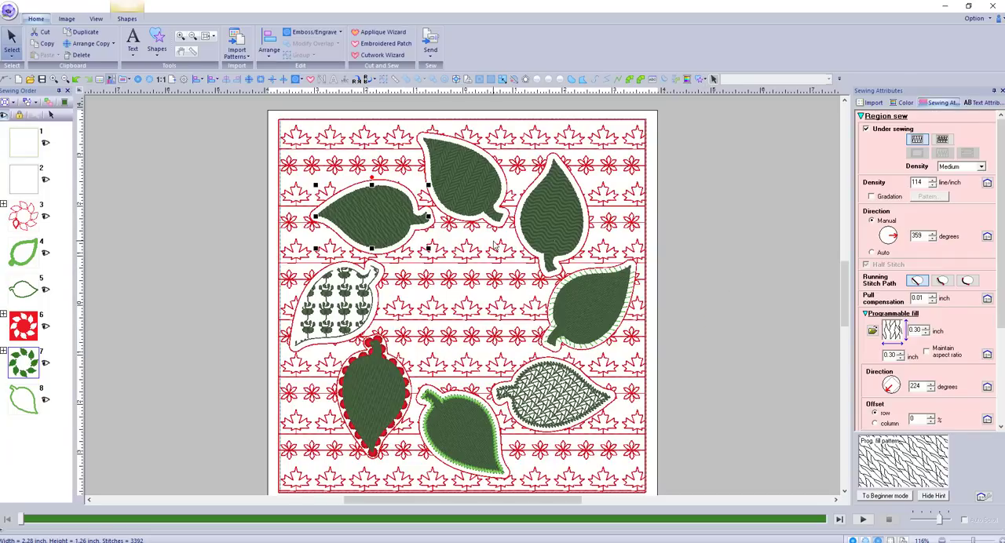
Change the line sew type of the wave3-filled leaf to Motif Stitch
right_click(391, 225)
click(503, 196)
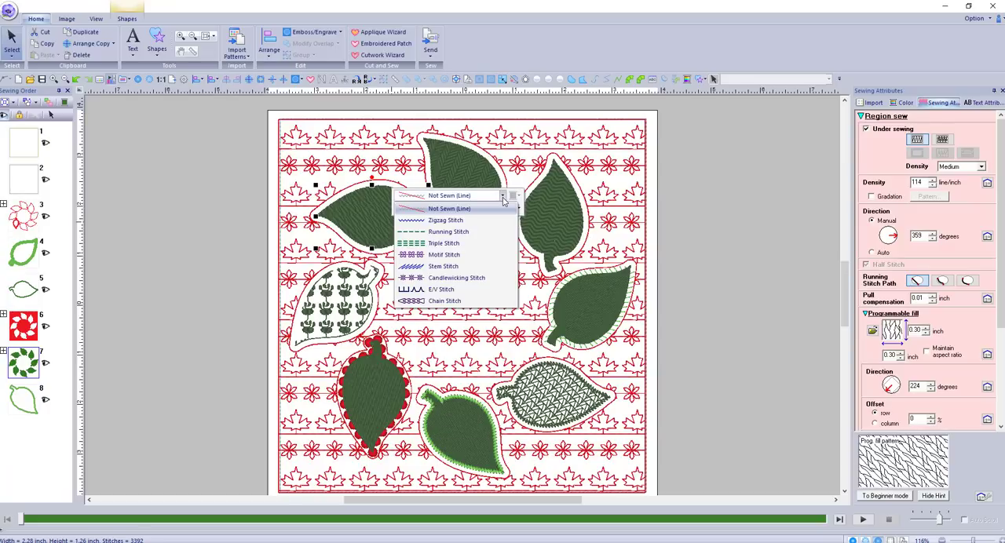
click(444, 256)
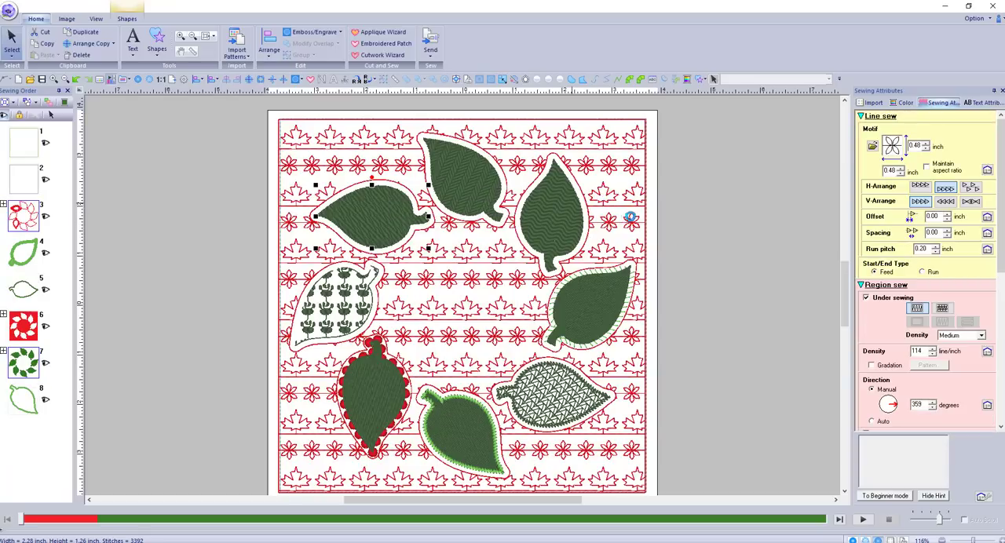
Choose motif051 as the motif pattern for the selected leaf's outline
click(872, 146)
scroll(734, 245, down, 2)
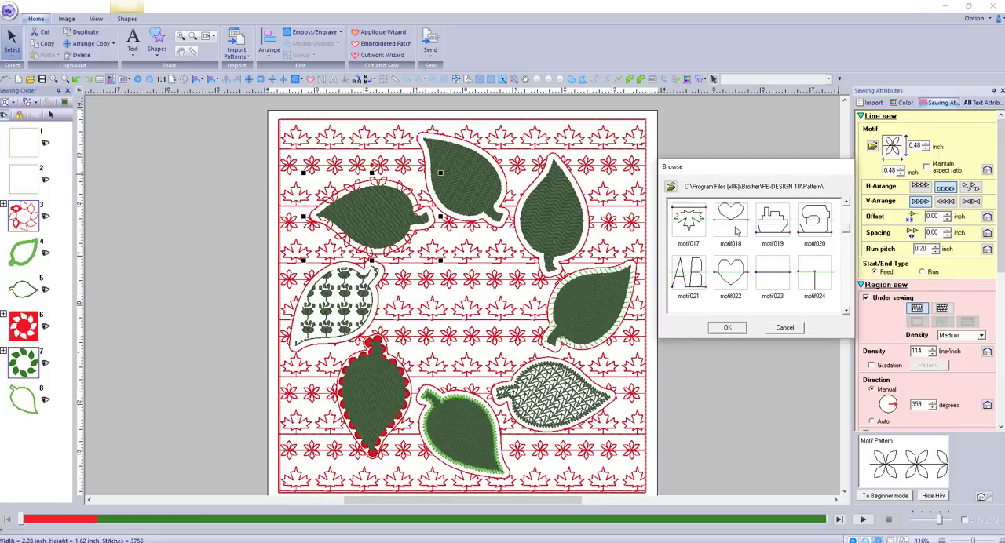
scroll(730, 281, down, 3)
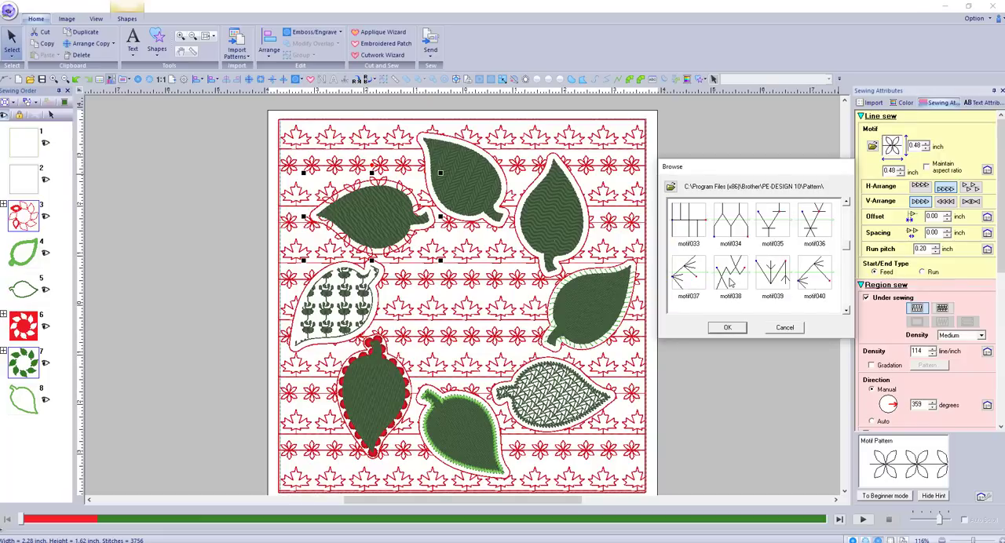
scroll(730, 281, down, 1)
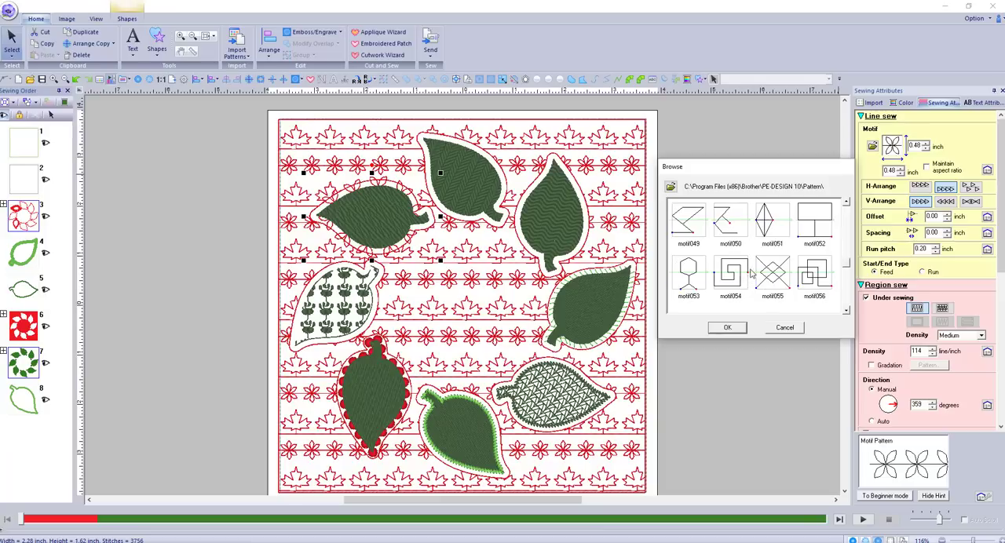
click(765, 221)
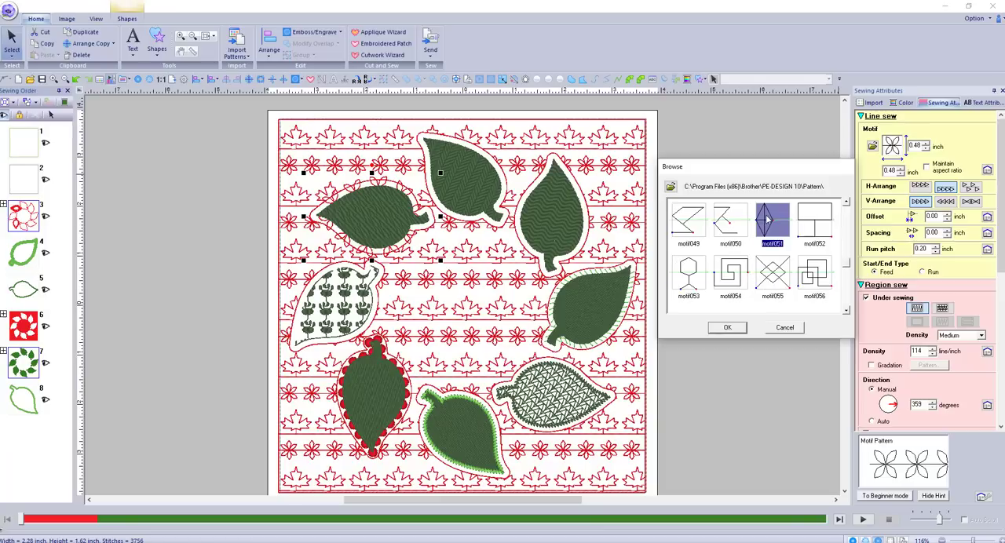
click(727, 328)
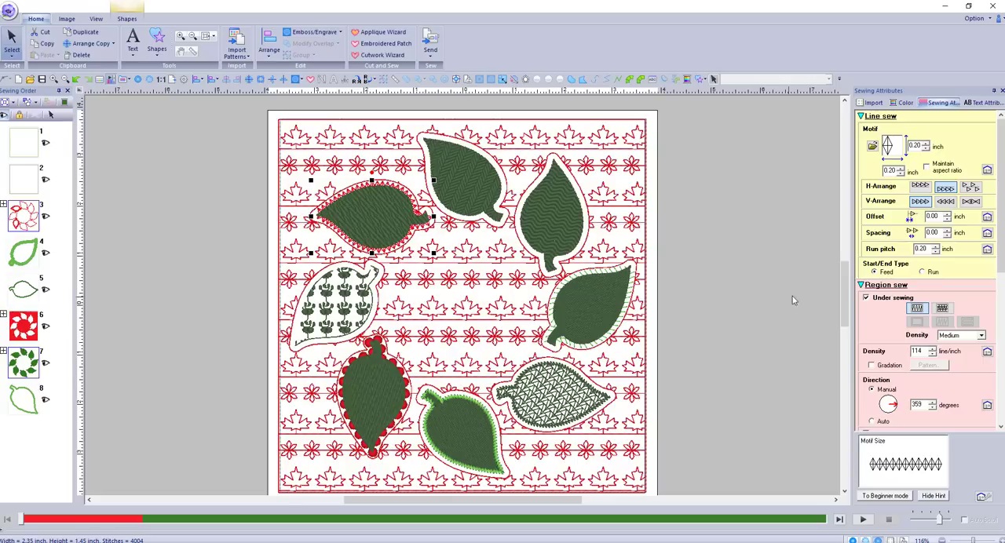
Recolor the selected leaf's motif outline to the same dark green as its fill, then deselect the leaf
right_click(399, 216)
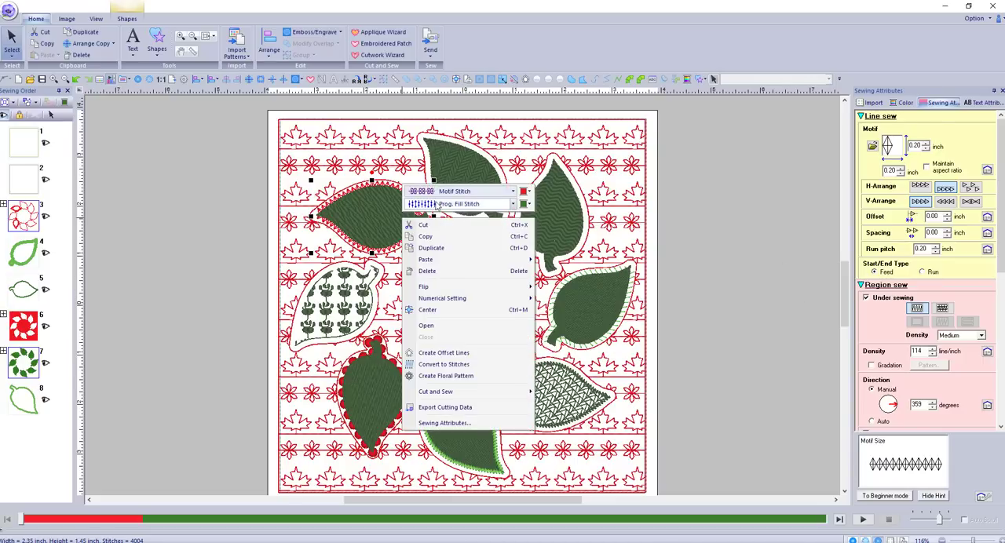
click(528, 191)
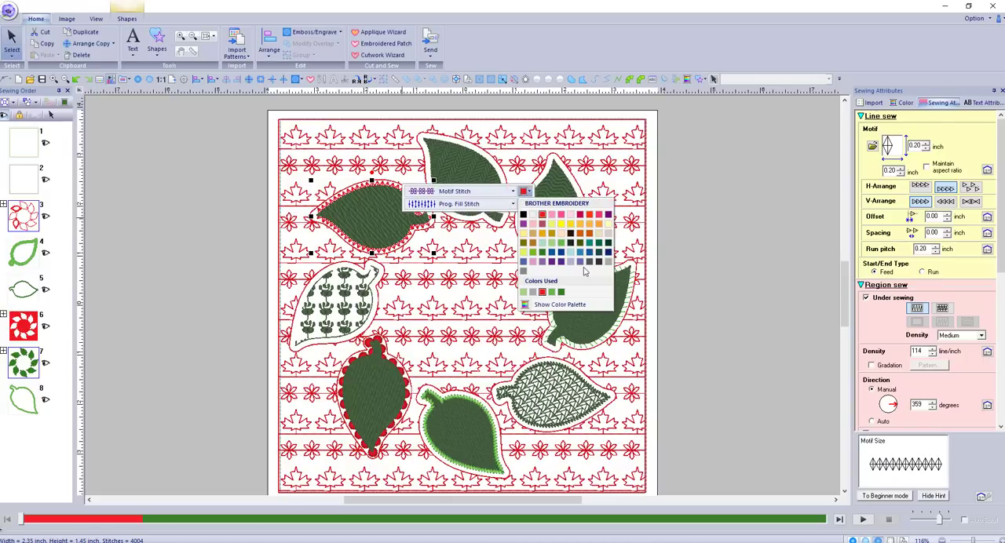
click(543, 247)
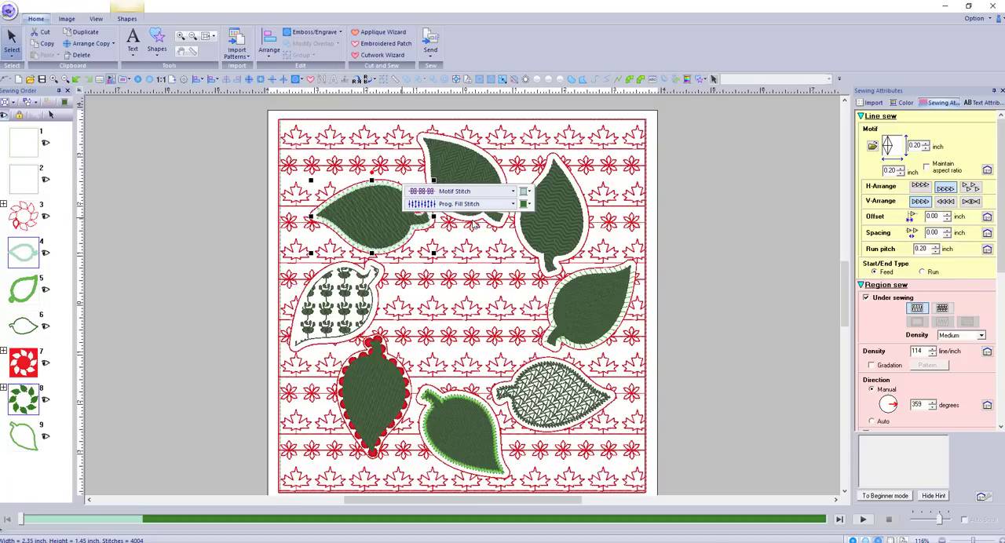
click(526, 191)
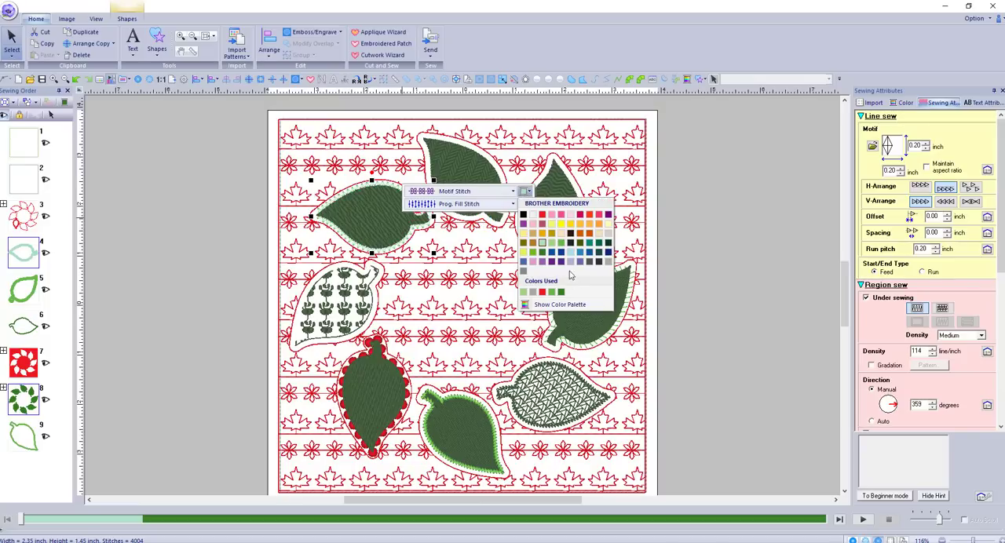
click(542, 252)
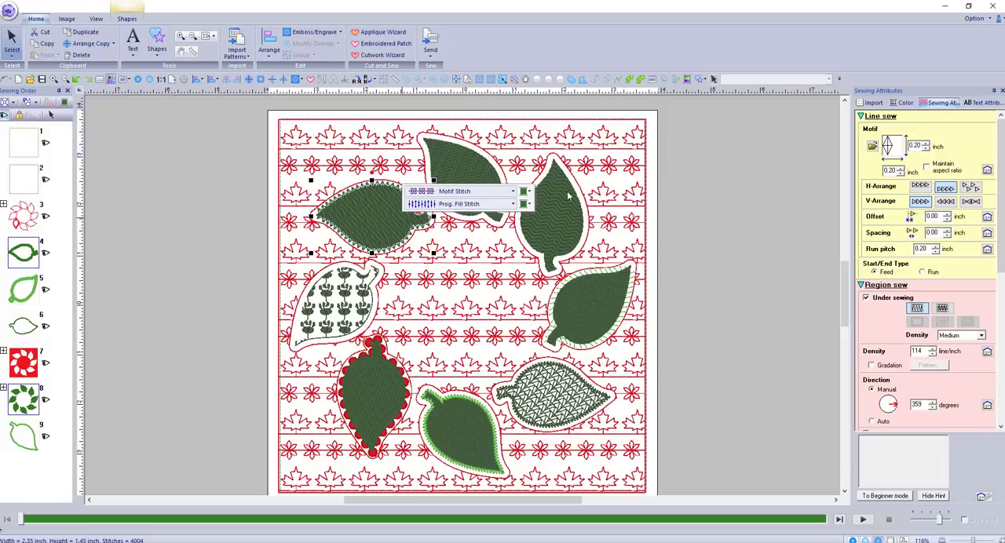
click(689, 207)
scroll(514, 297, down, 2)
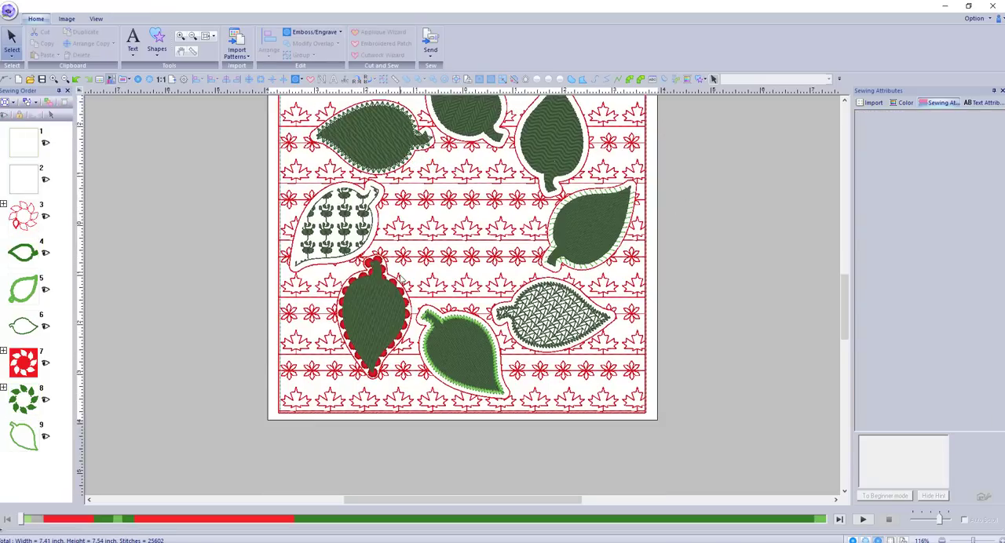
scroll(527, 295, up, 3)
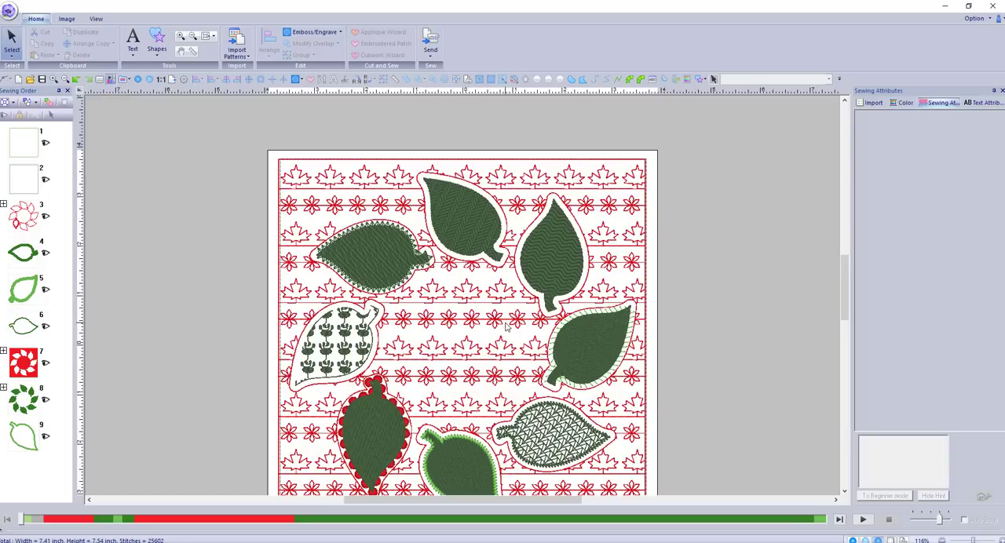
scroll(506, 326, down, 3)
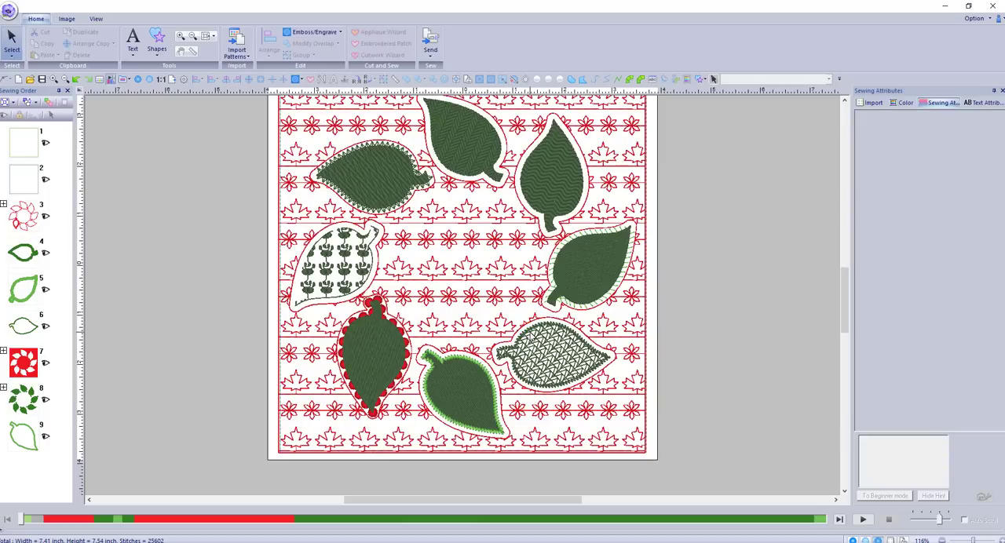